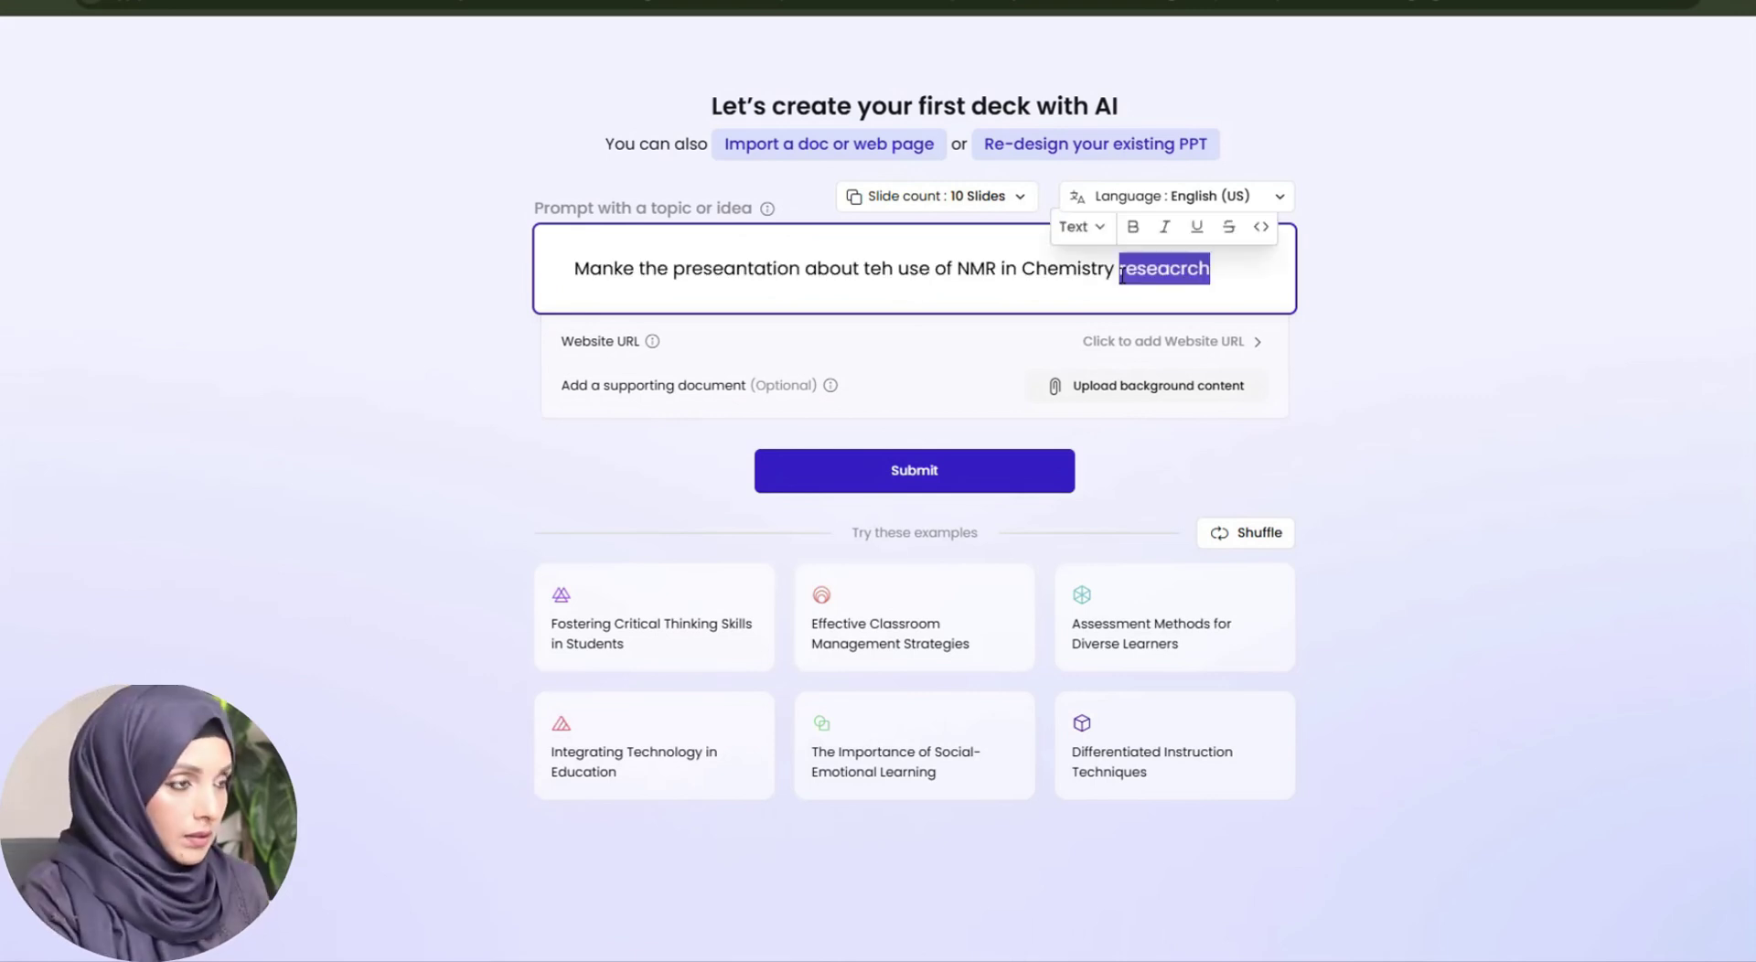
- Submit the NMR-in-chemistry prompt and review the ten-slide outline, expanding slide 2's description
key(BackSpace)
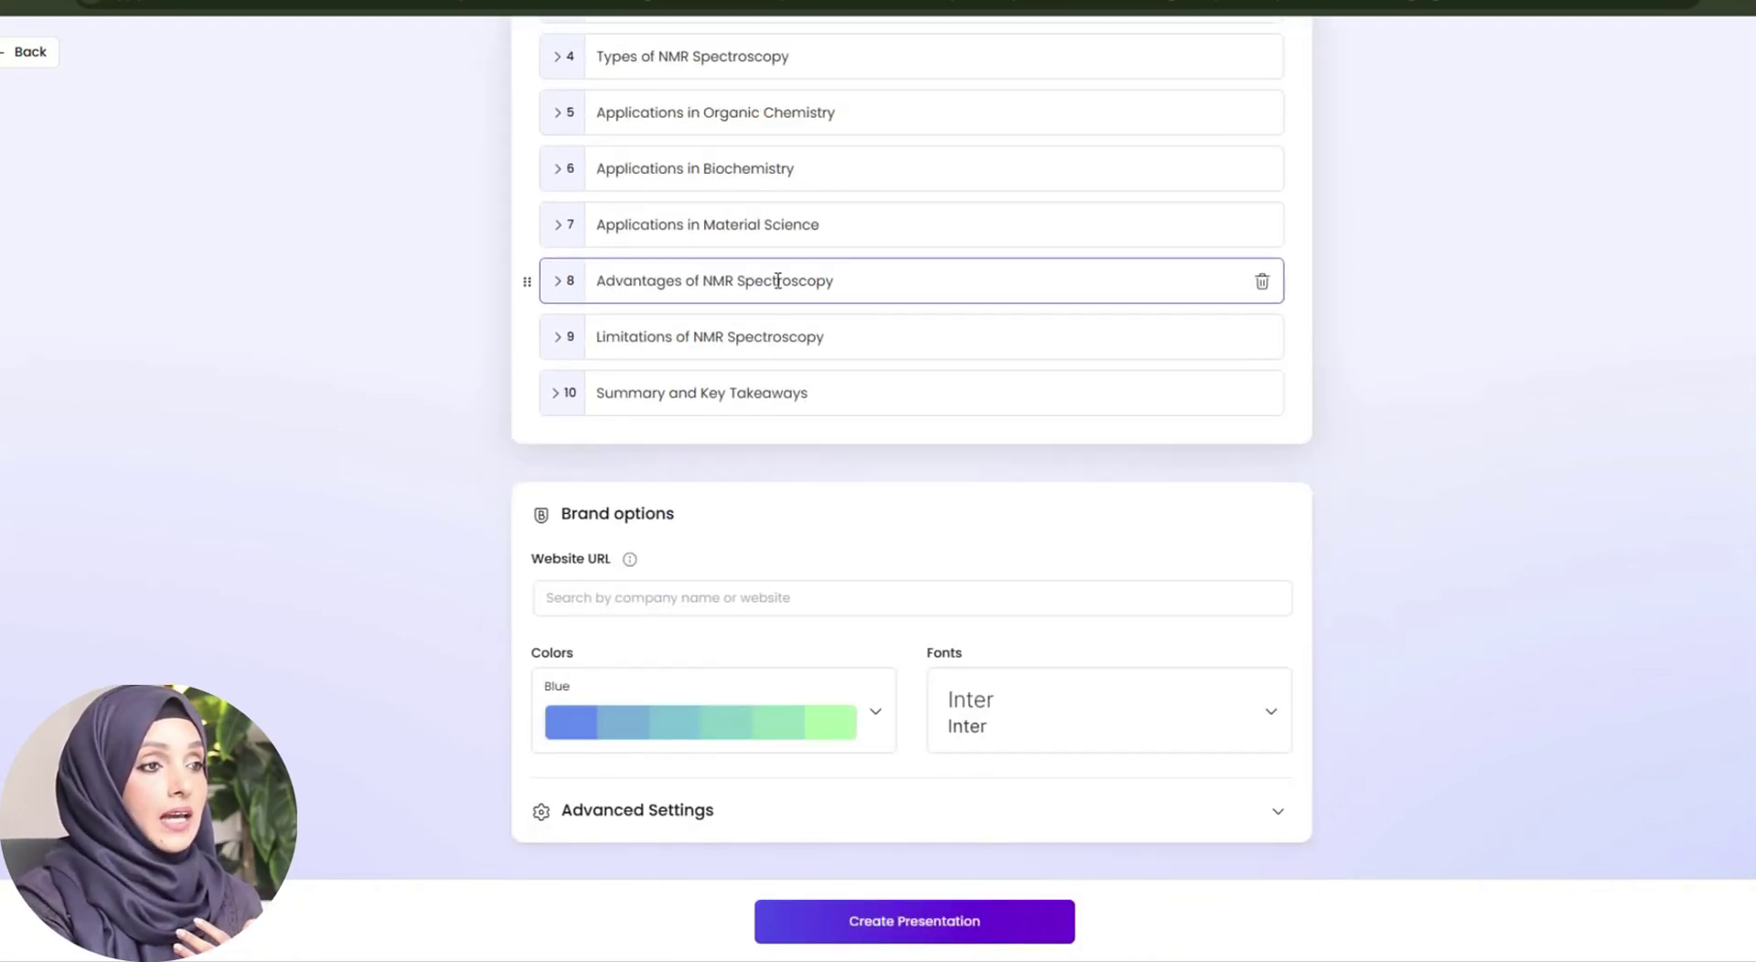
scroll(729, 228, up, 3)
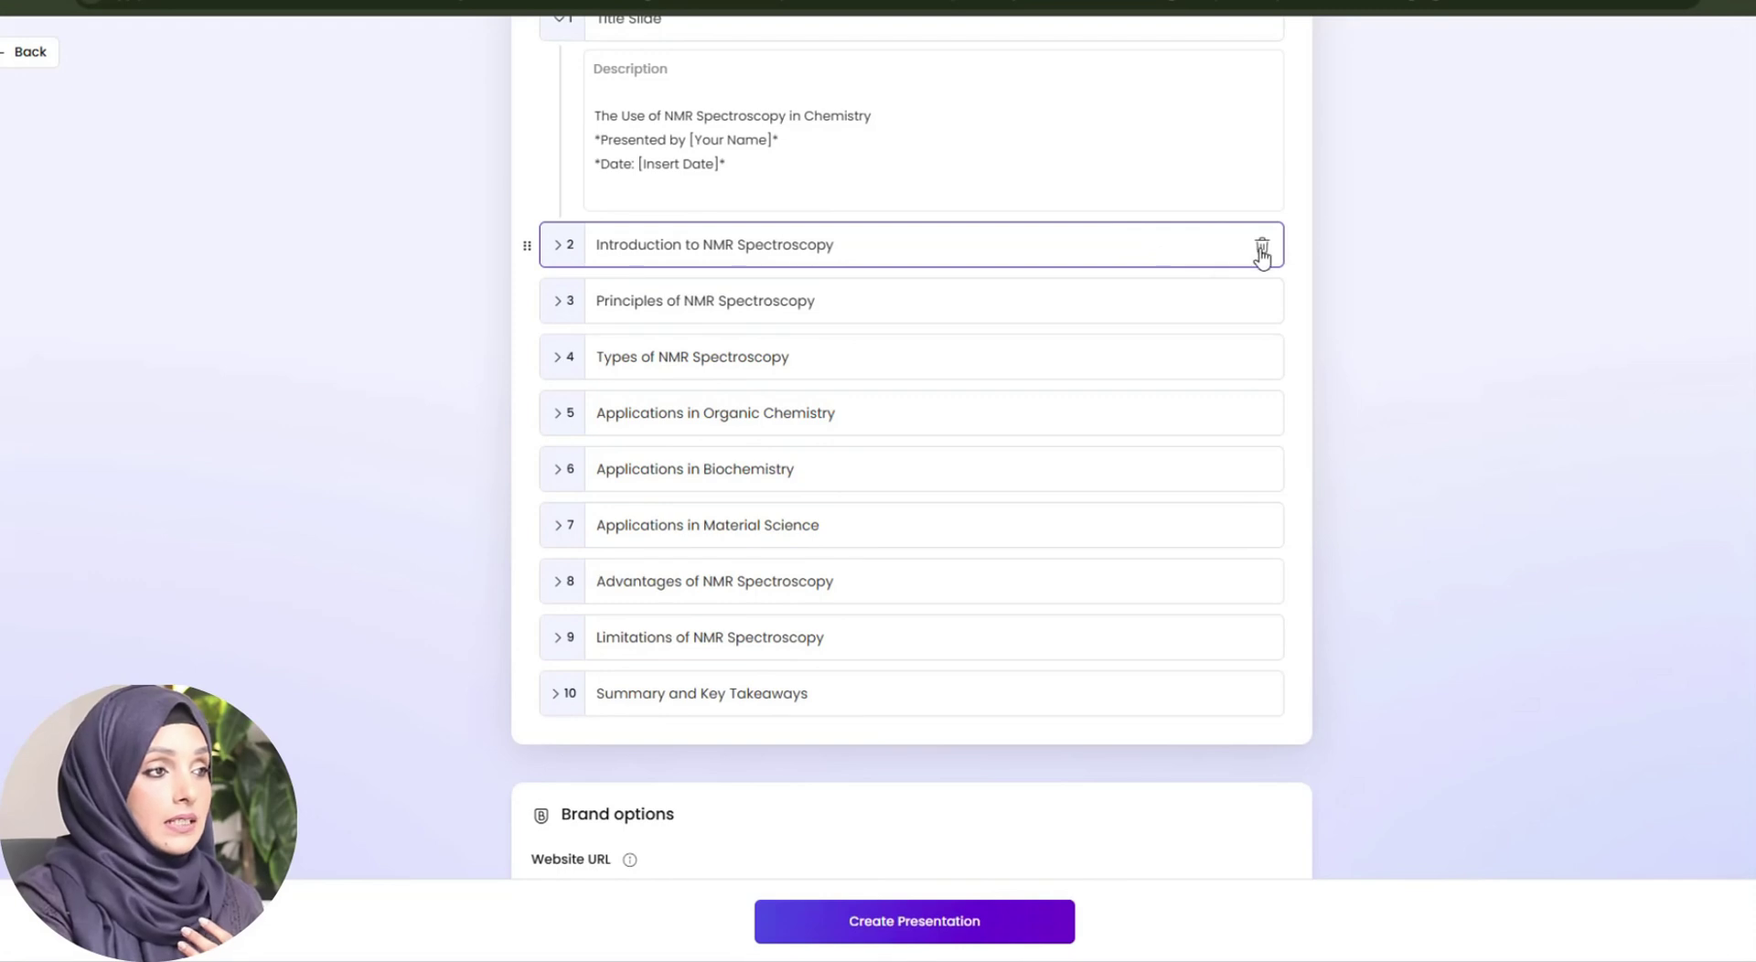
click(917, 247)
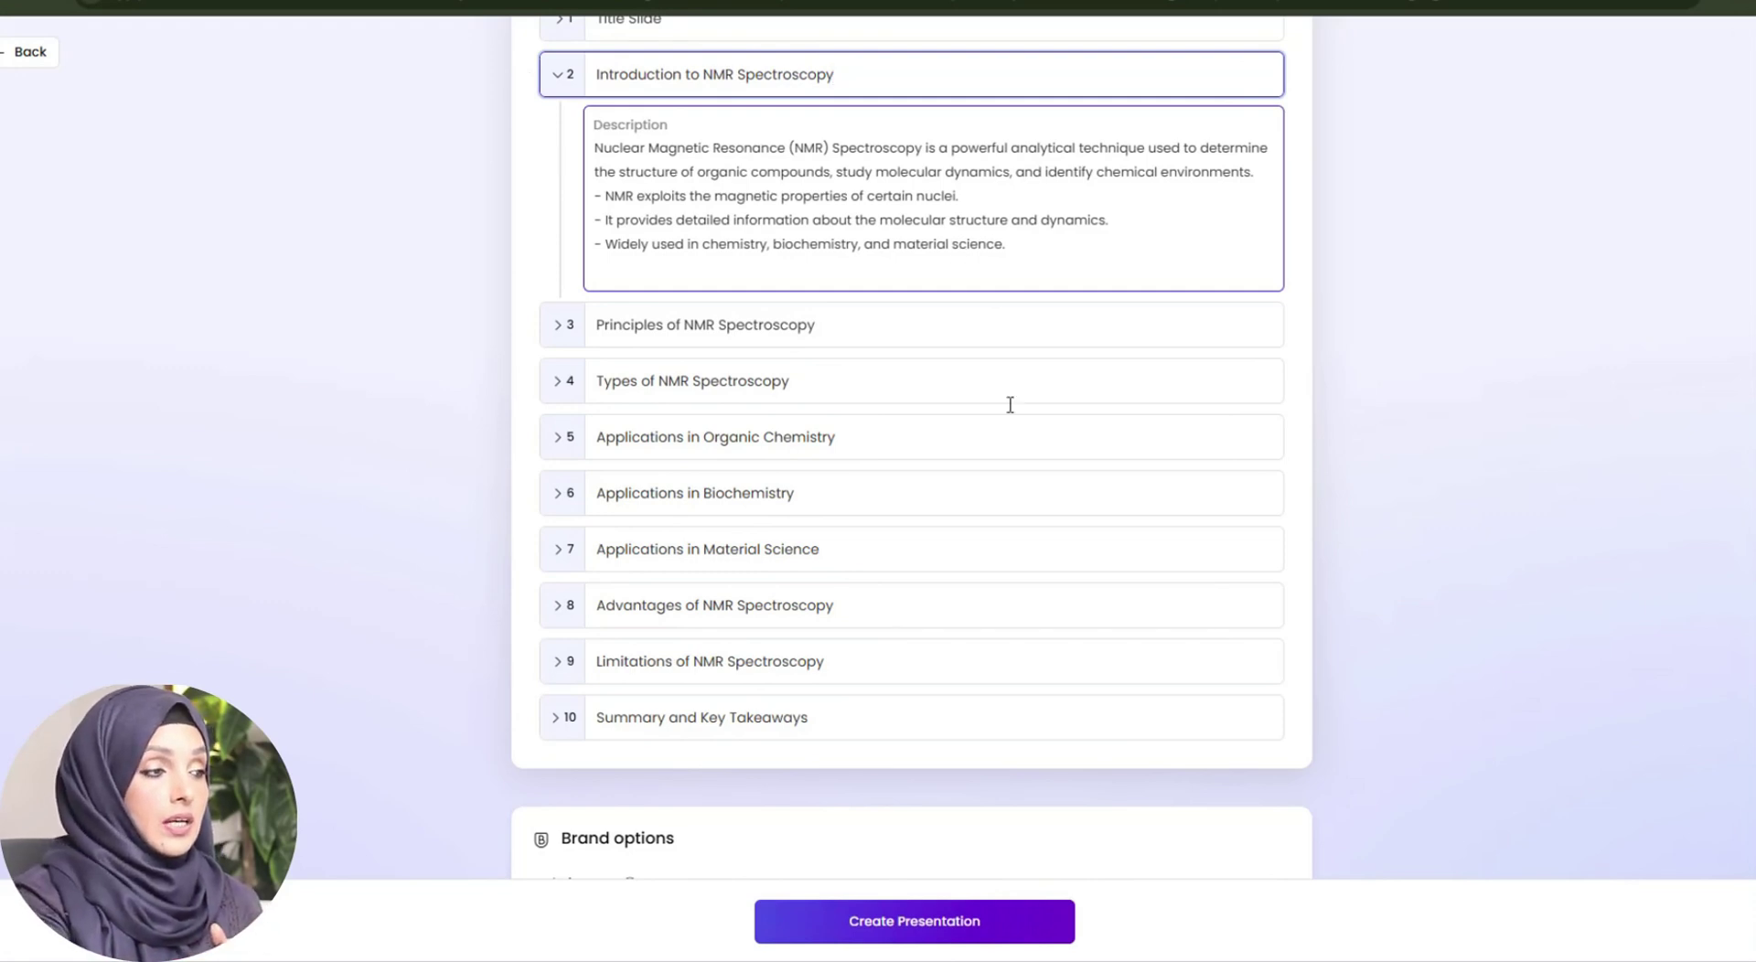
scroll(1010, 404, up, 3)
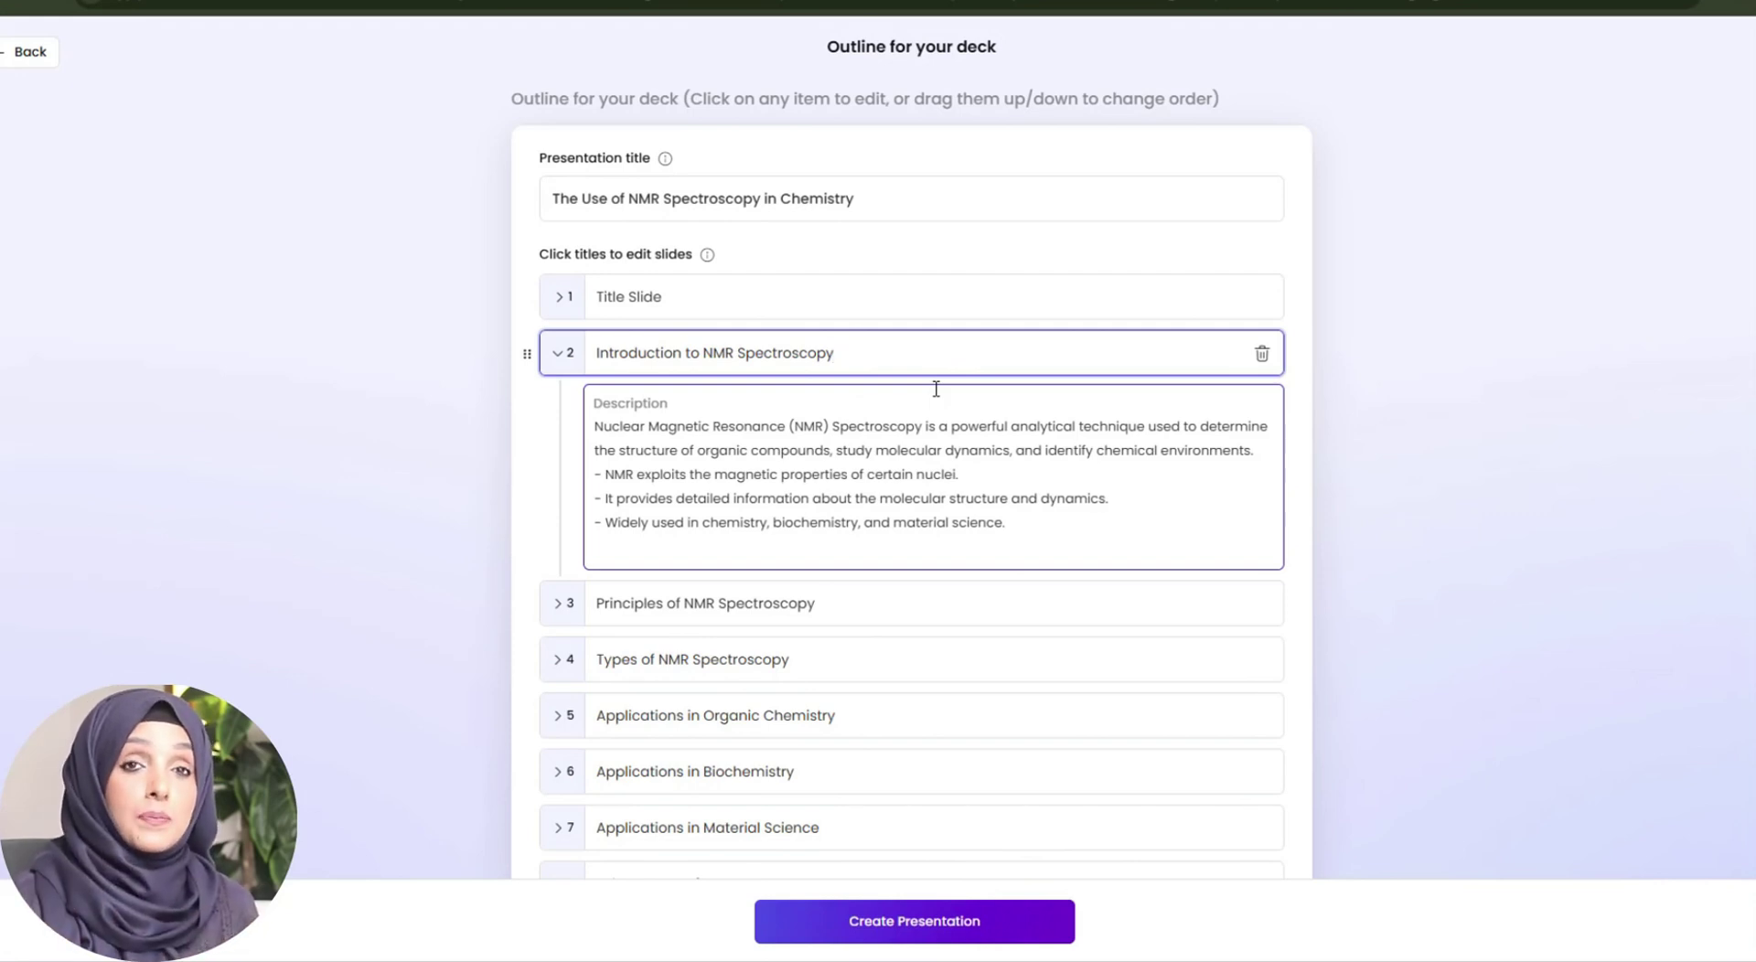
scroll(824, 785, down, 5)
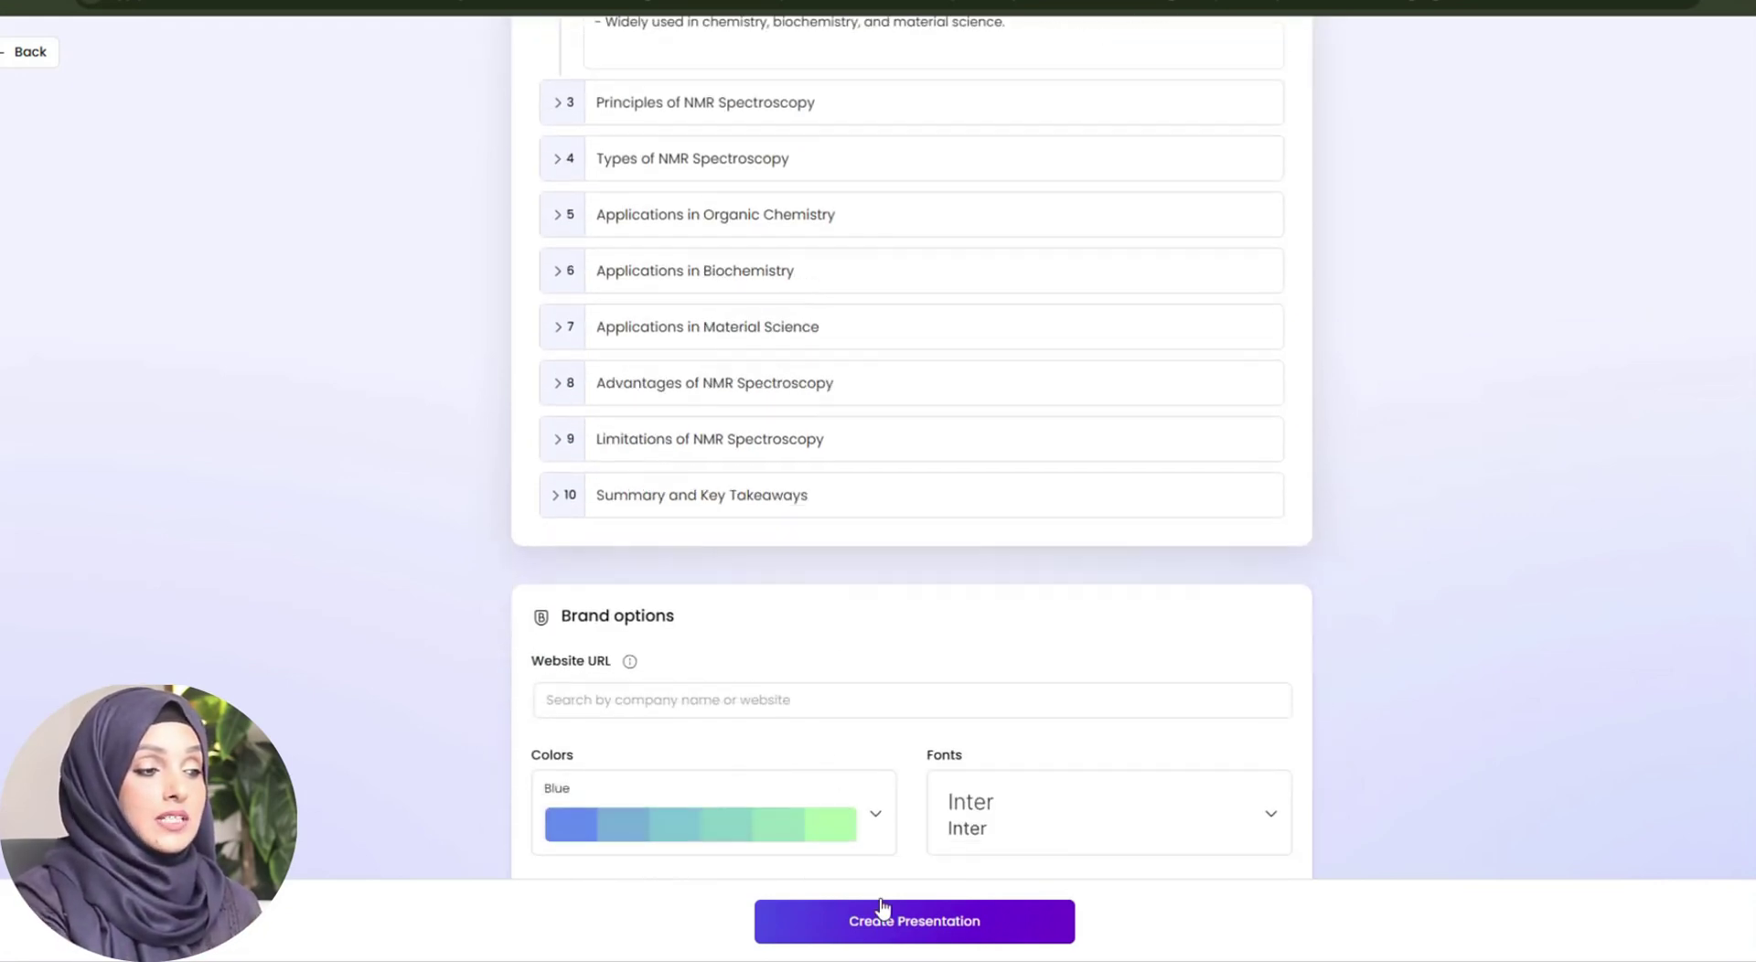
- Build the NMR presentation from the outline and start editing the finished deck
click(958, 912)
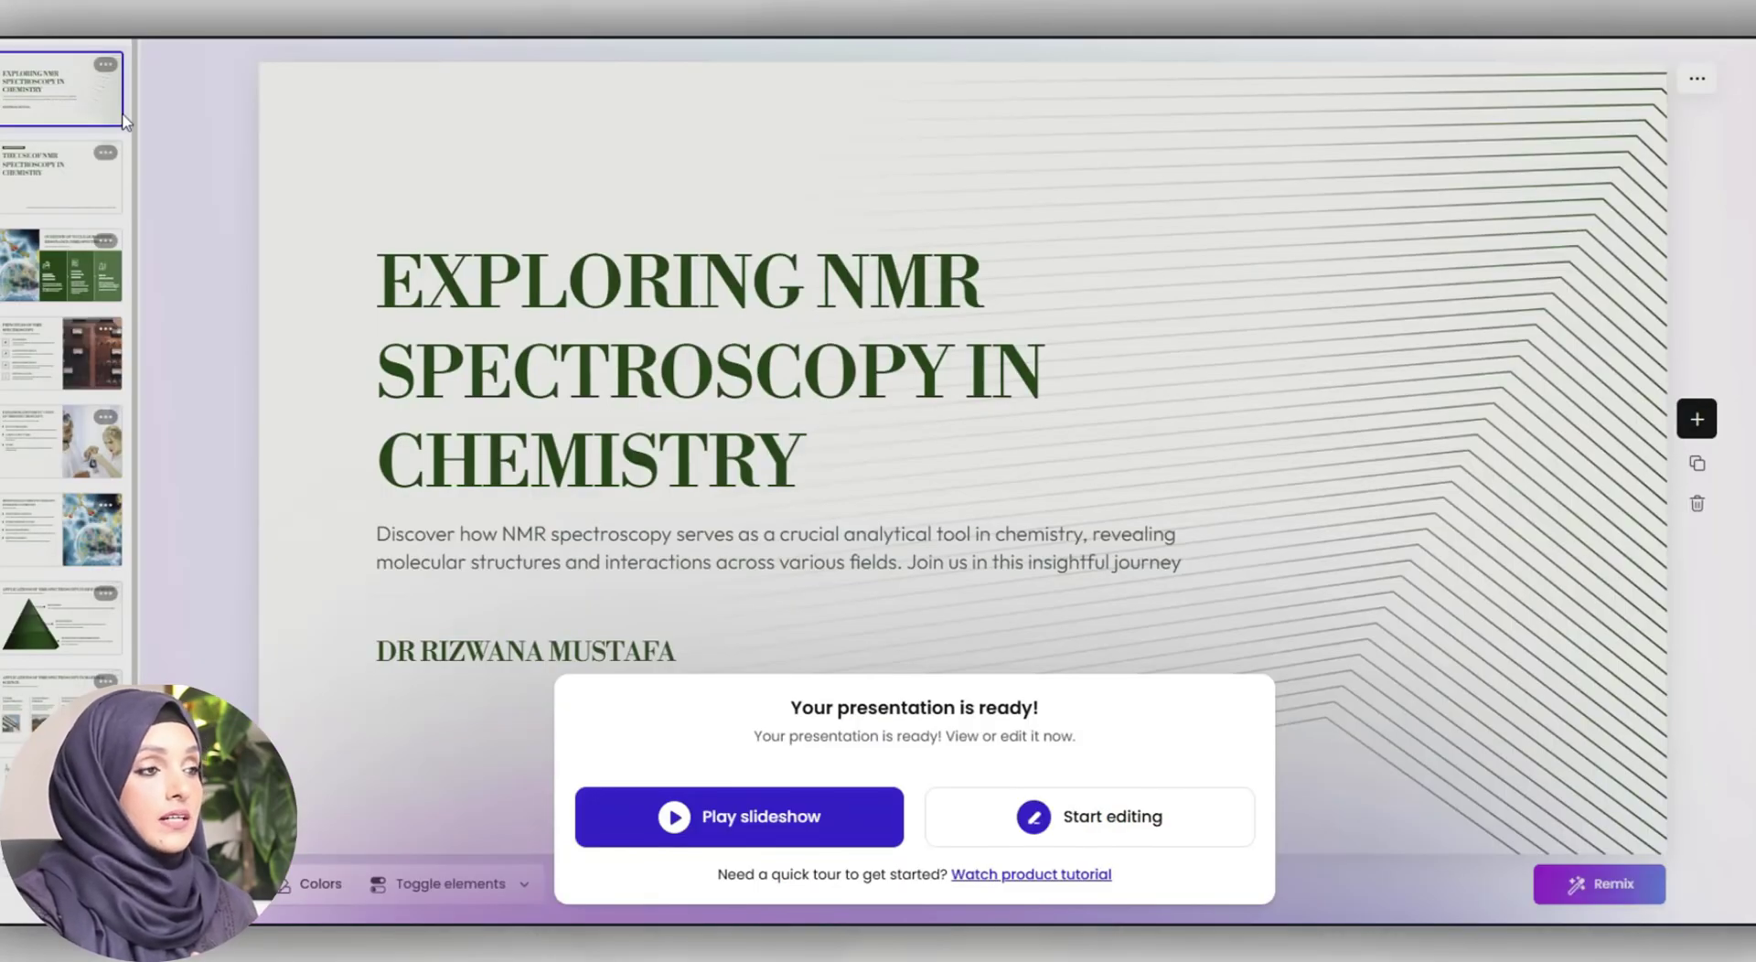
click(1052, 827)
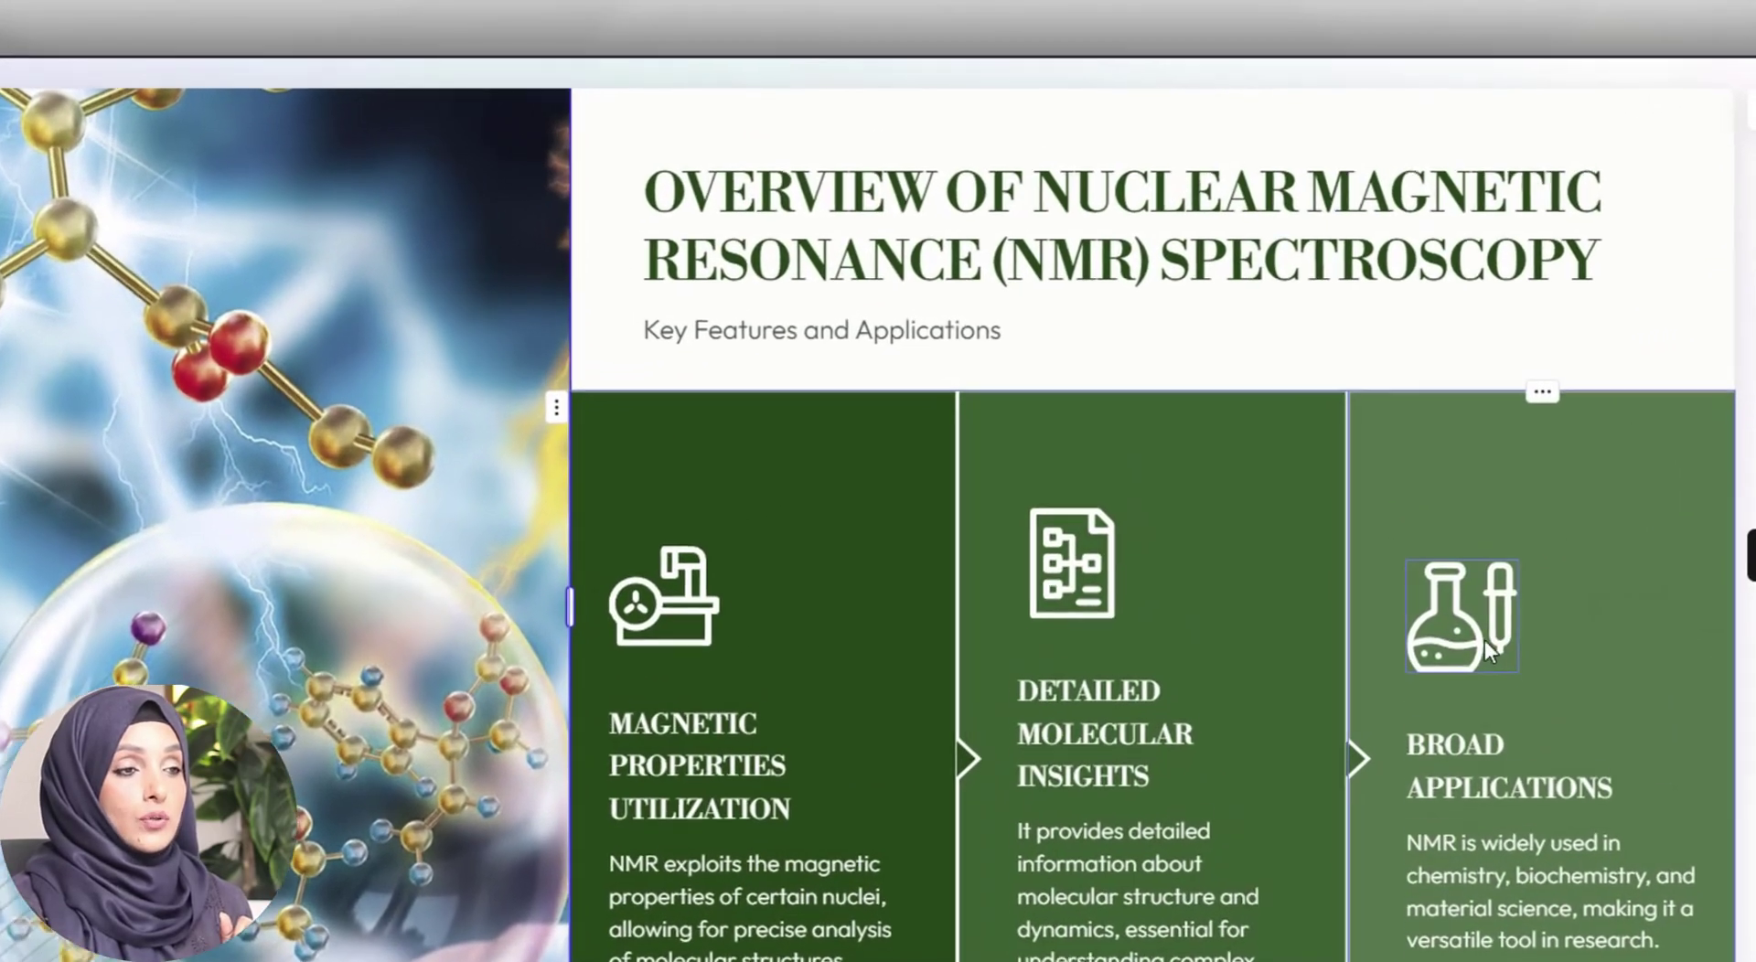
click(1467, 548)
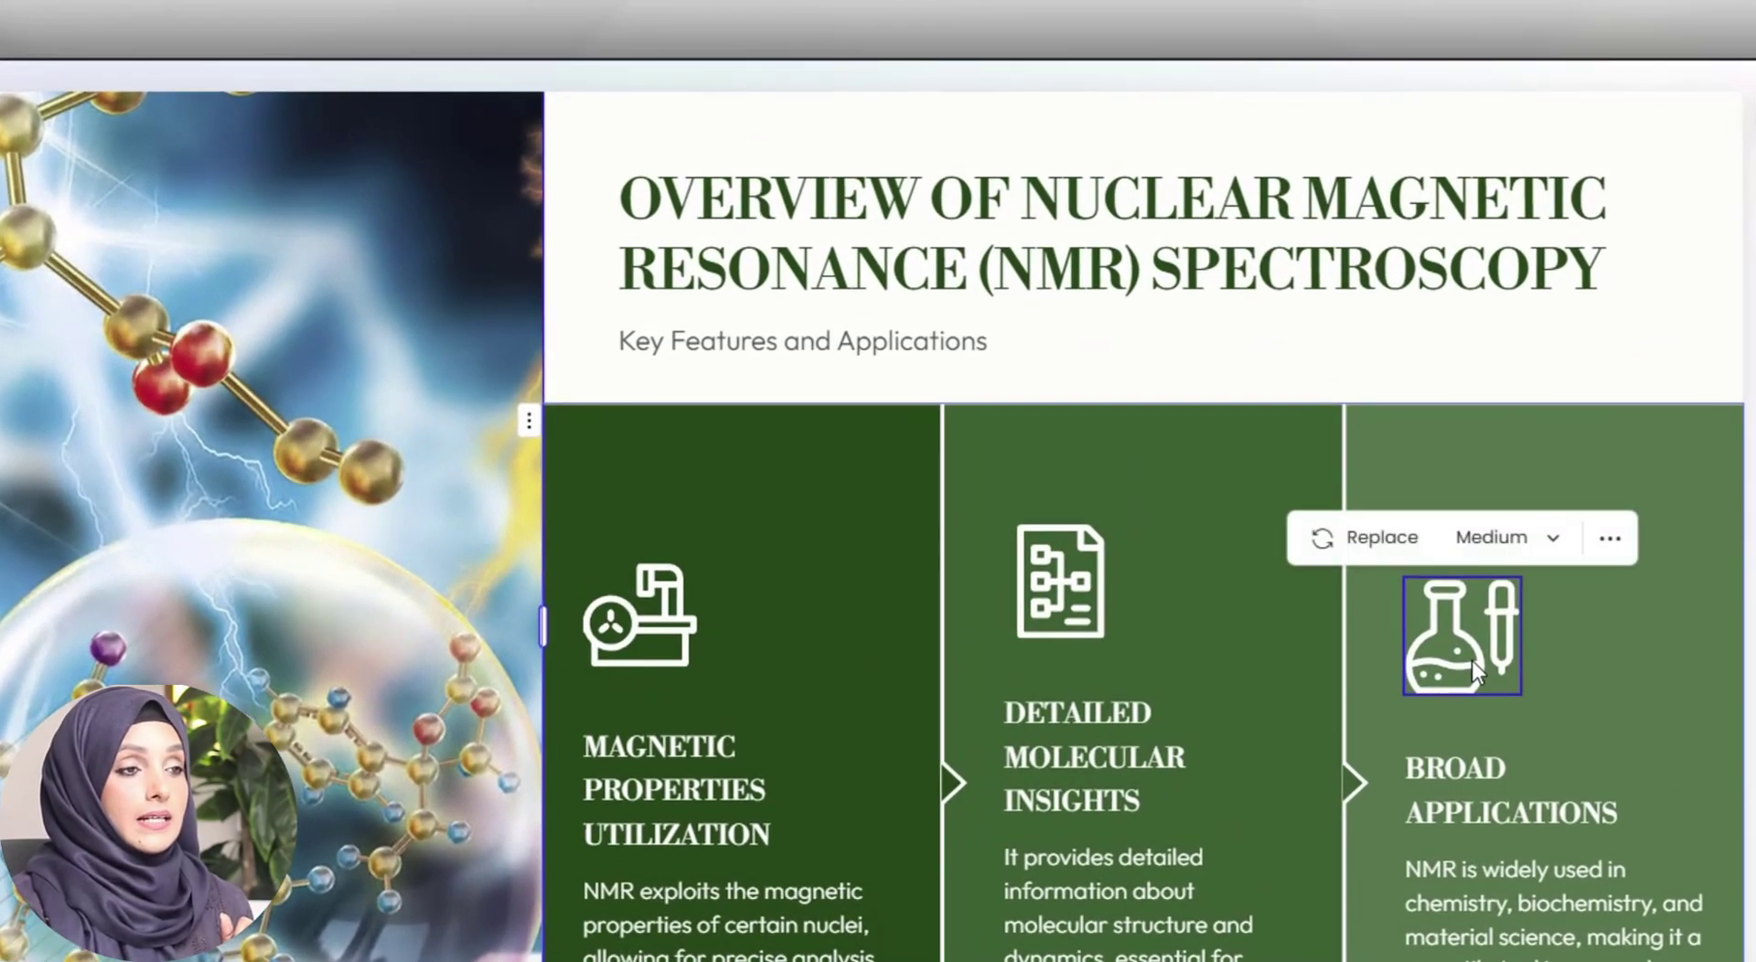
click(1409, 547)
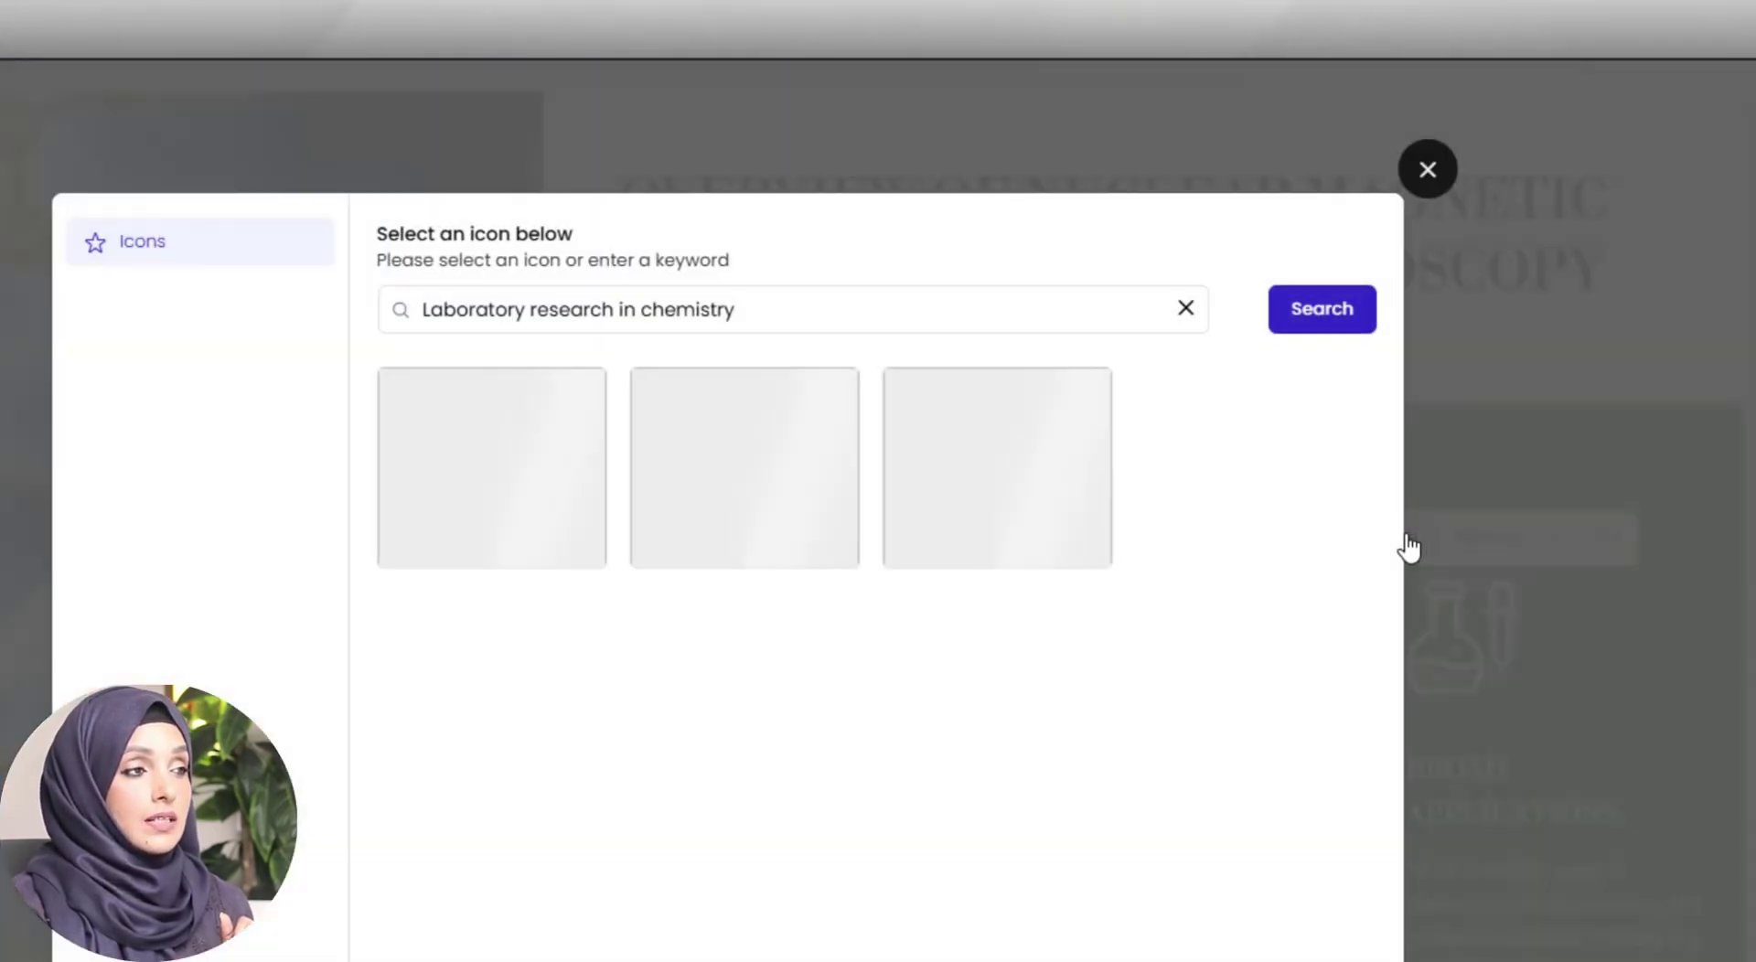
click(1422, 185)
click(1065, 571)
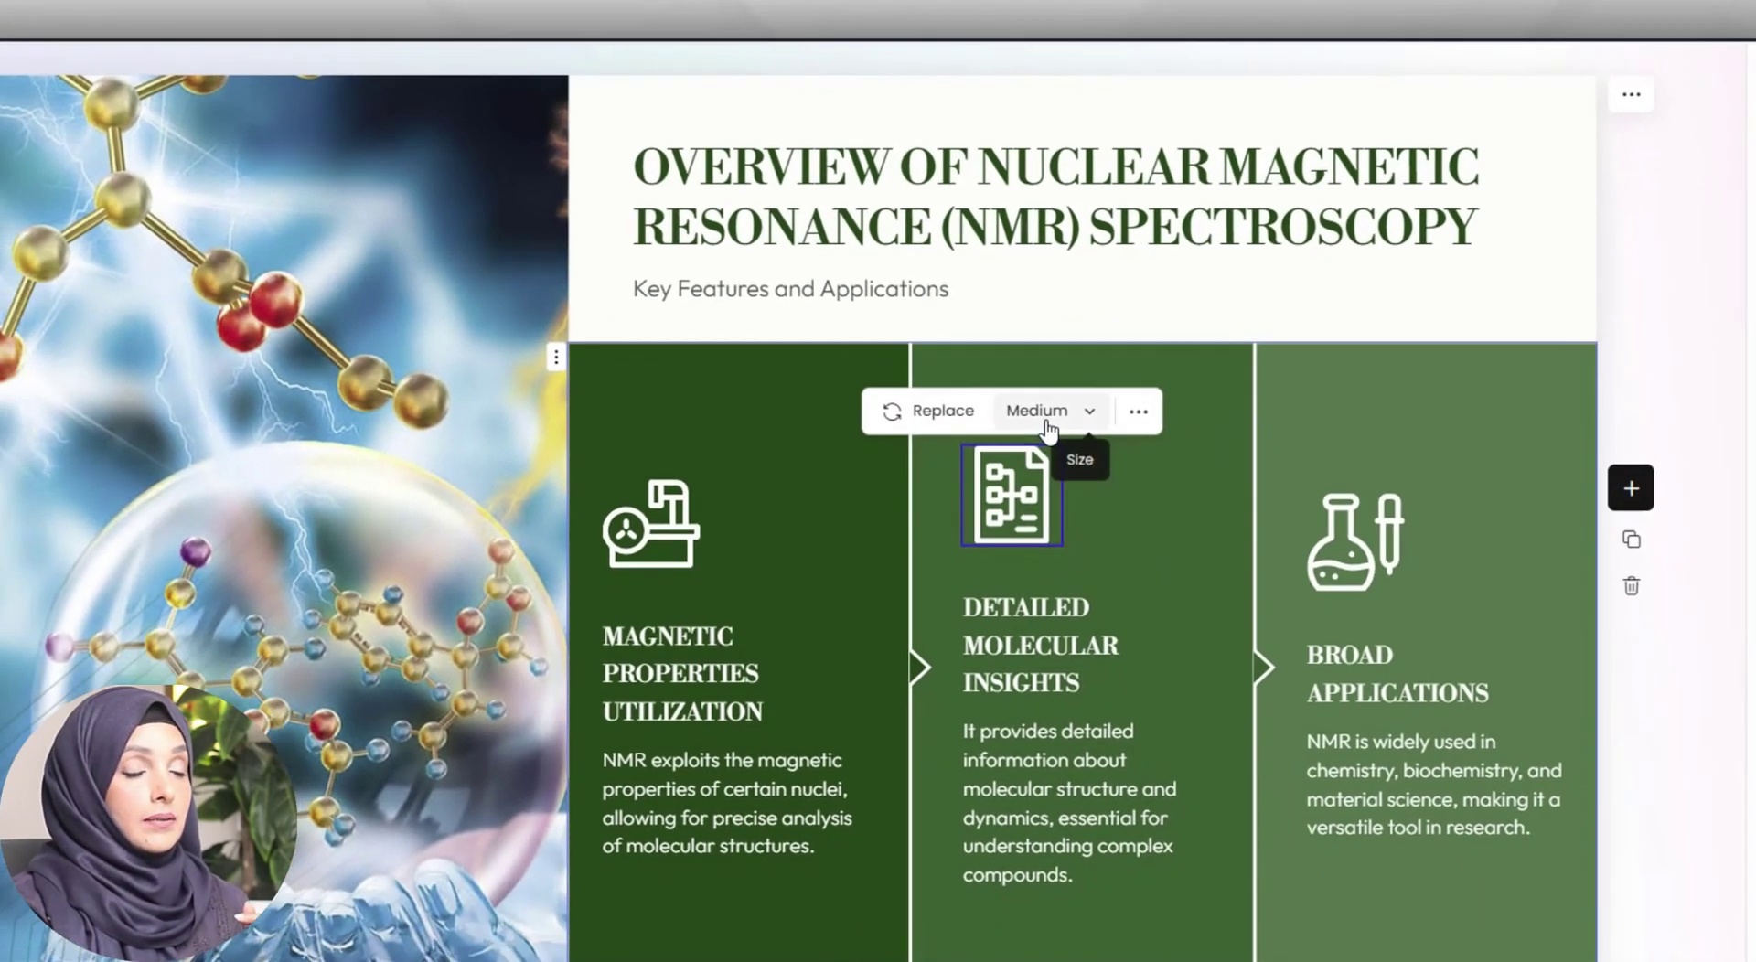
click(1095, 473)
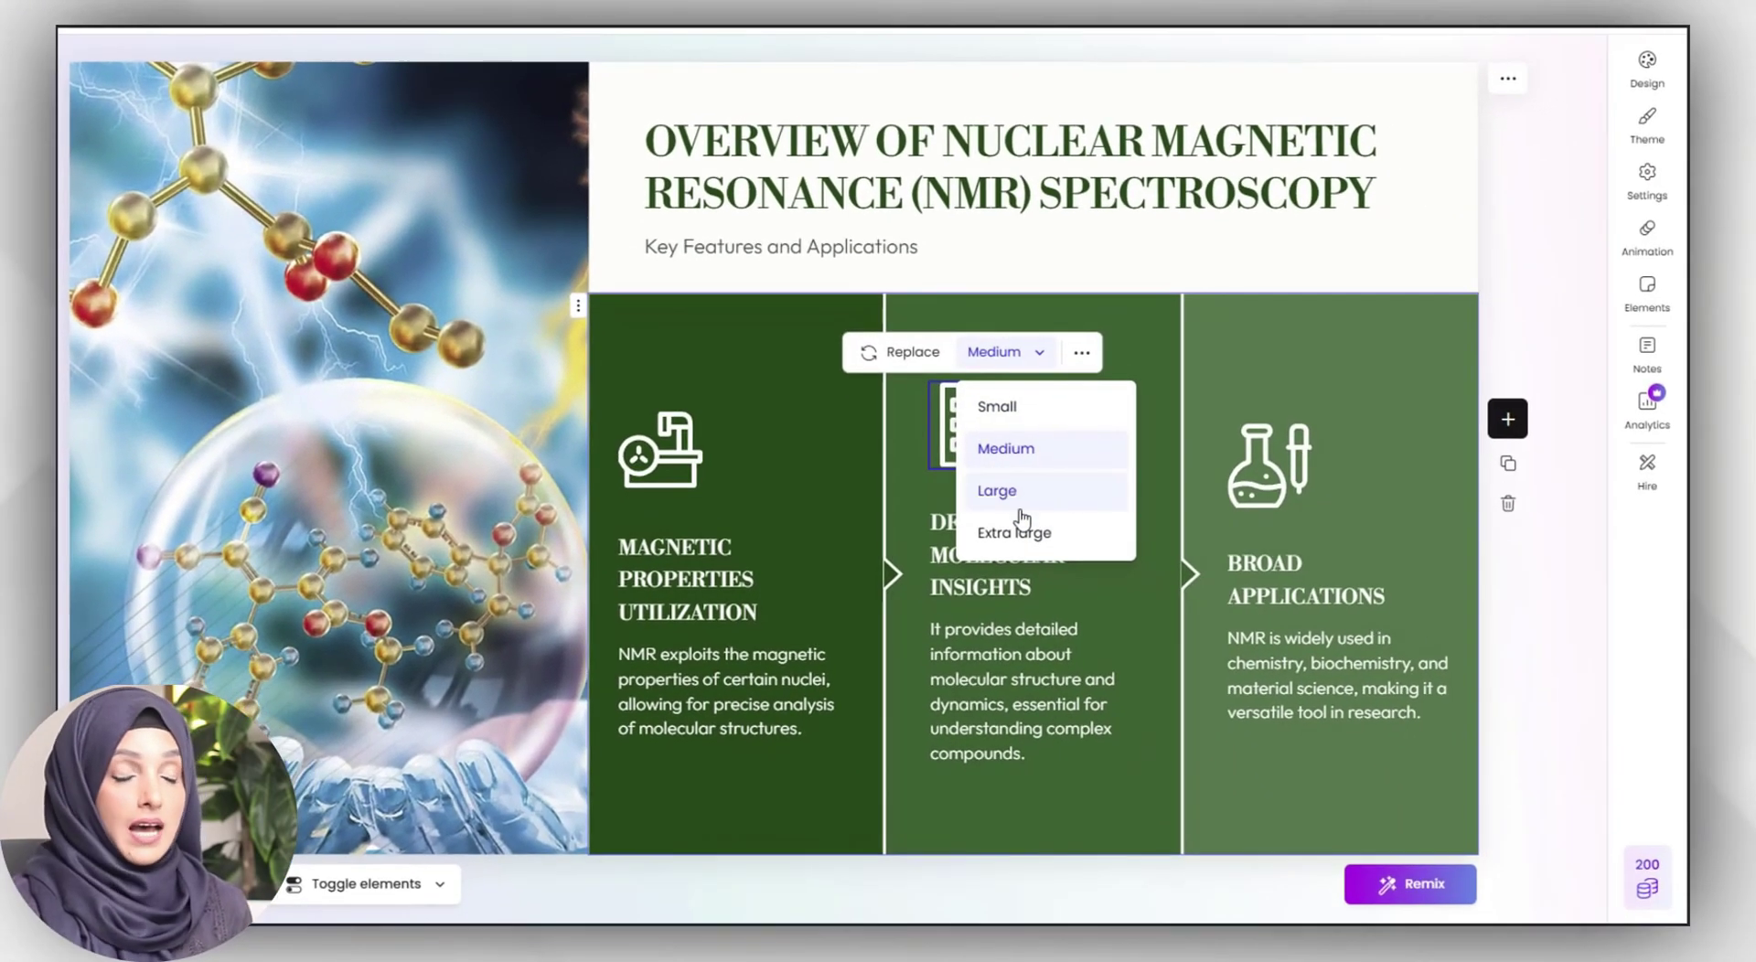
click(1003, 447)
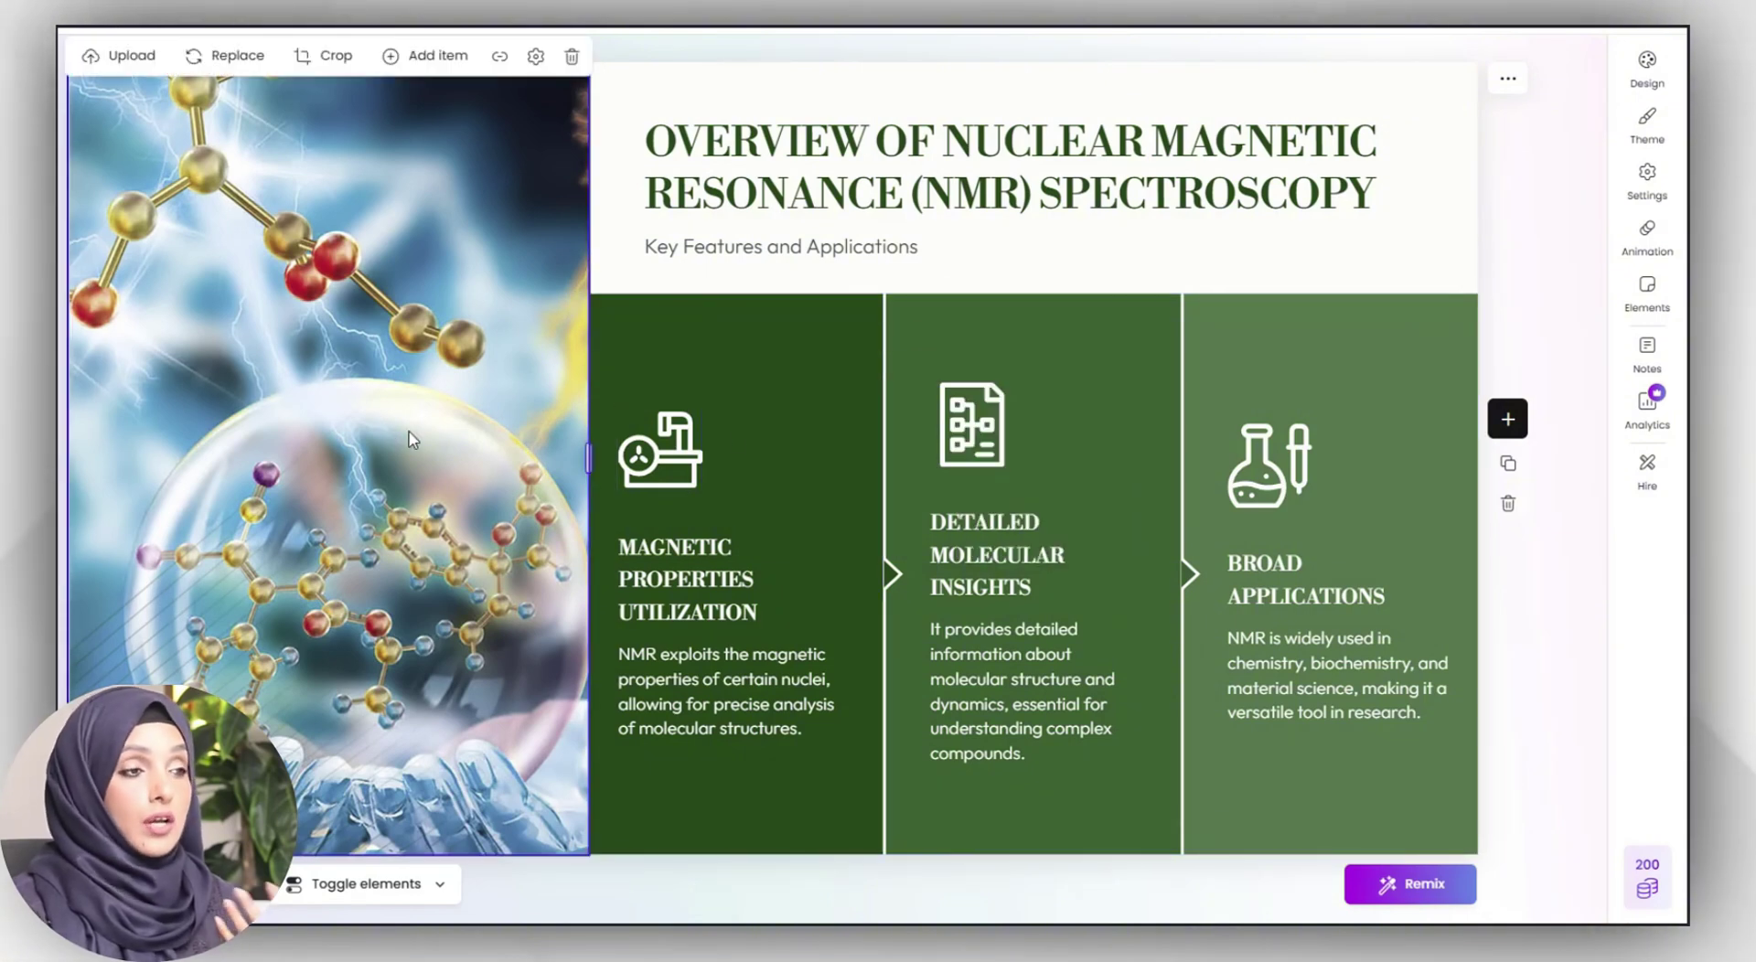
click(1508, 465)
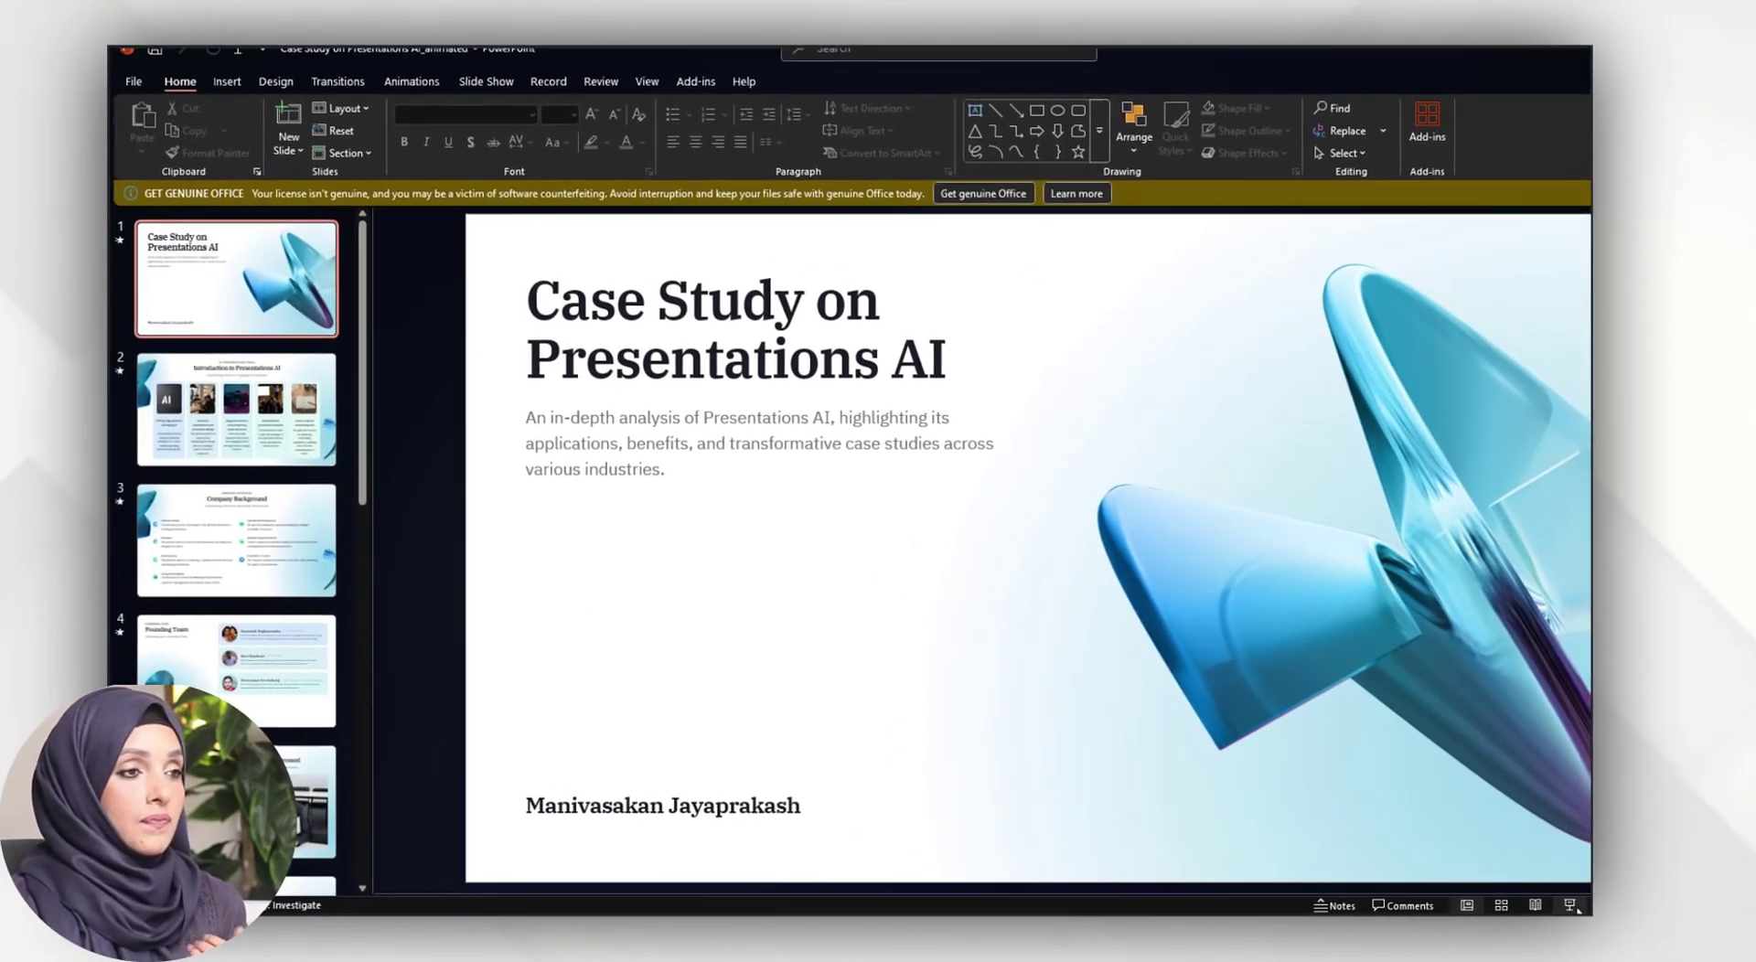
- Start the exported deck's slideshow and dismiss the PowerPoint export pricing offer
key(alt+F5)
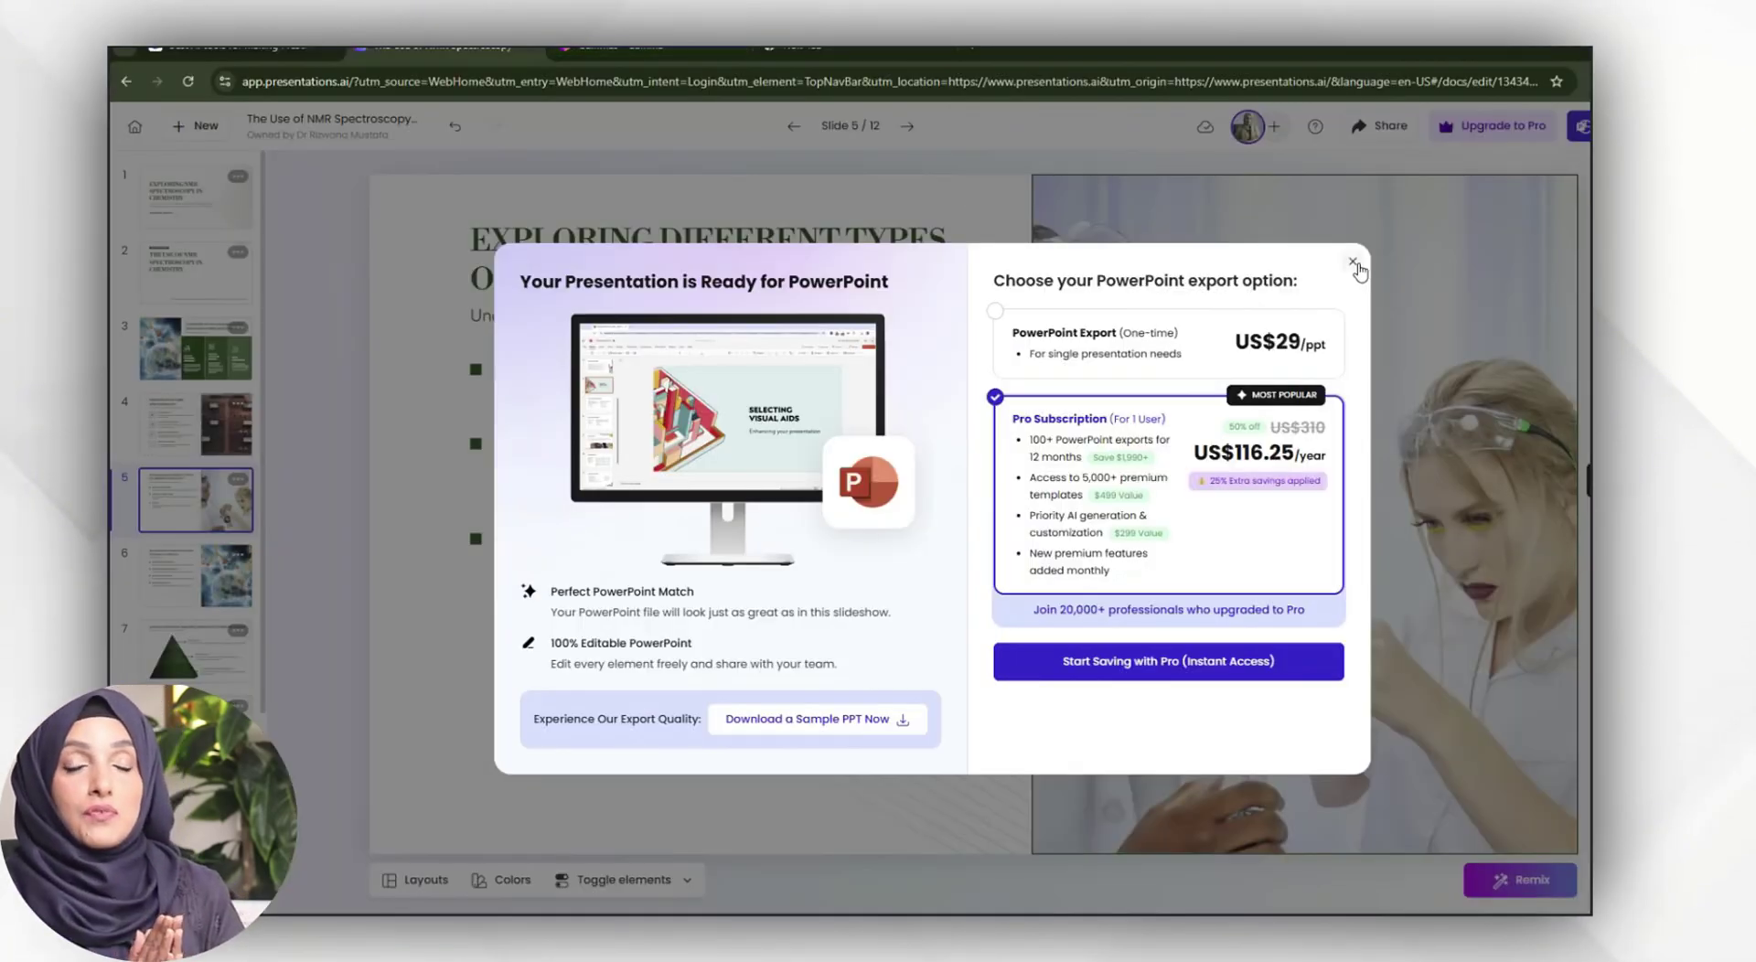
click(1355, 265)
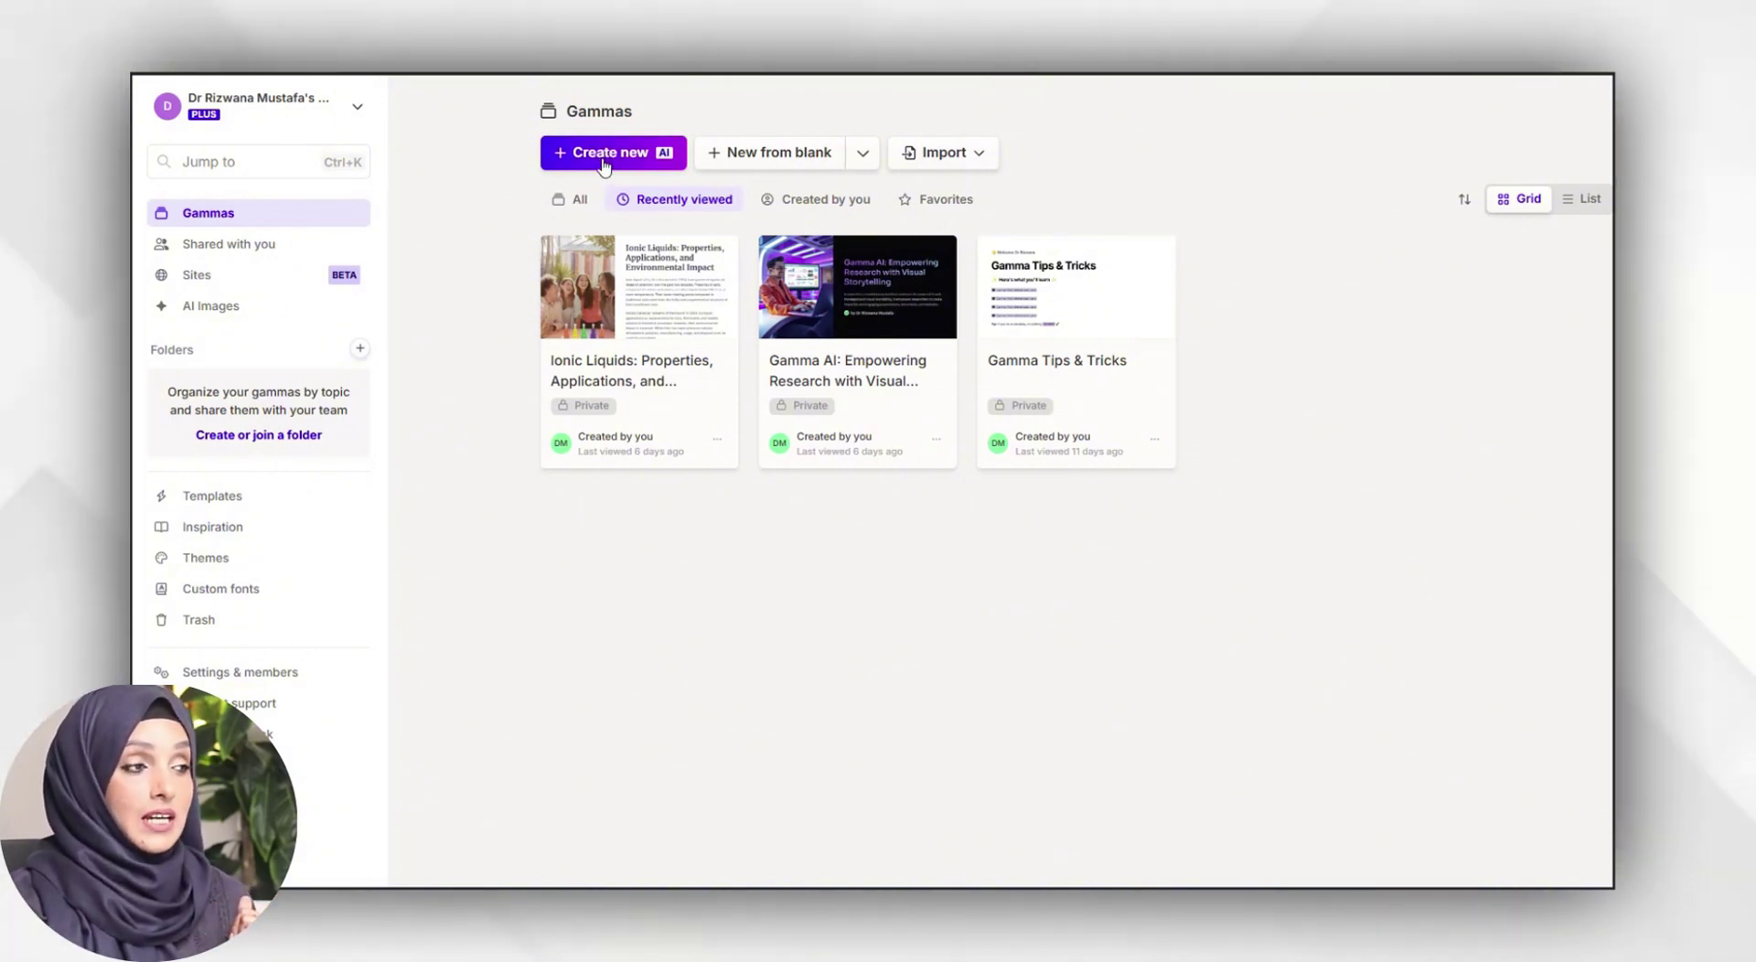
- Create a new AI gamma by pasting the ionic liquids article URL and continuing as a presentation
click(602, 163)
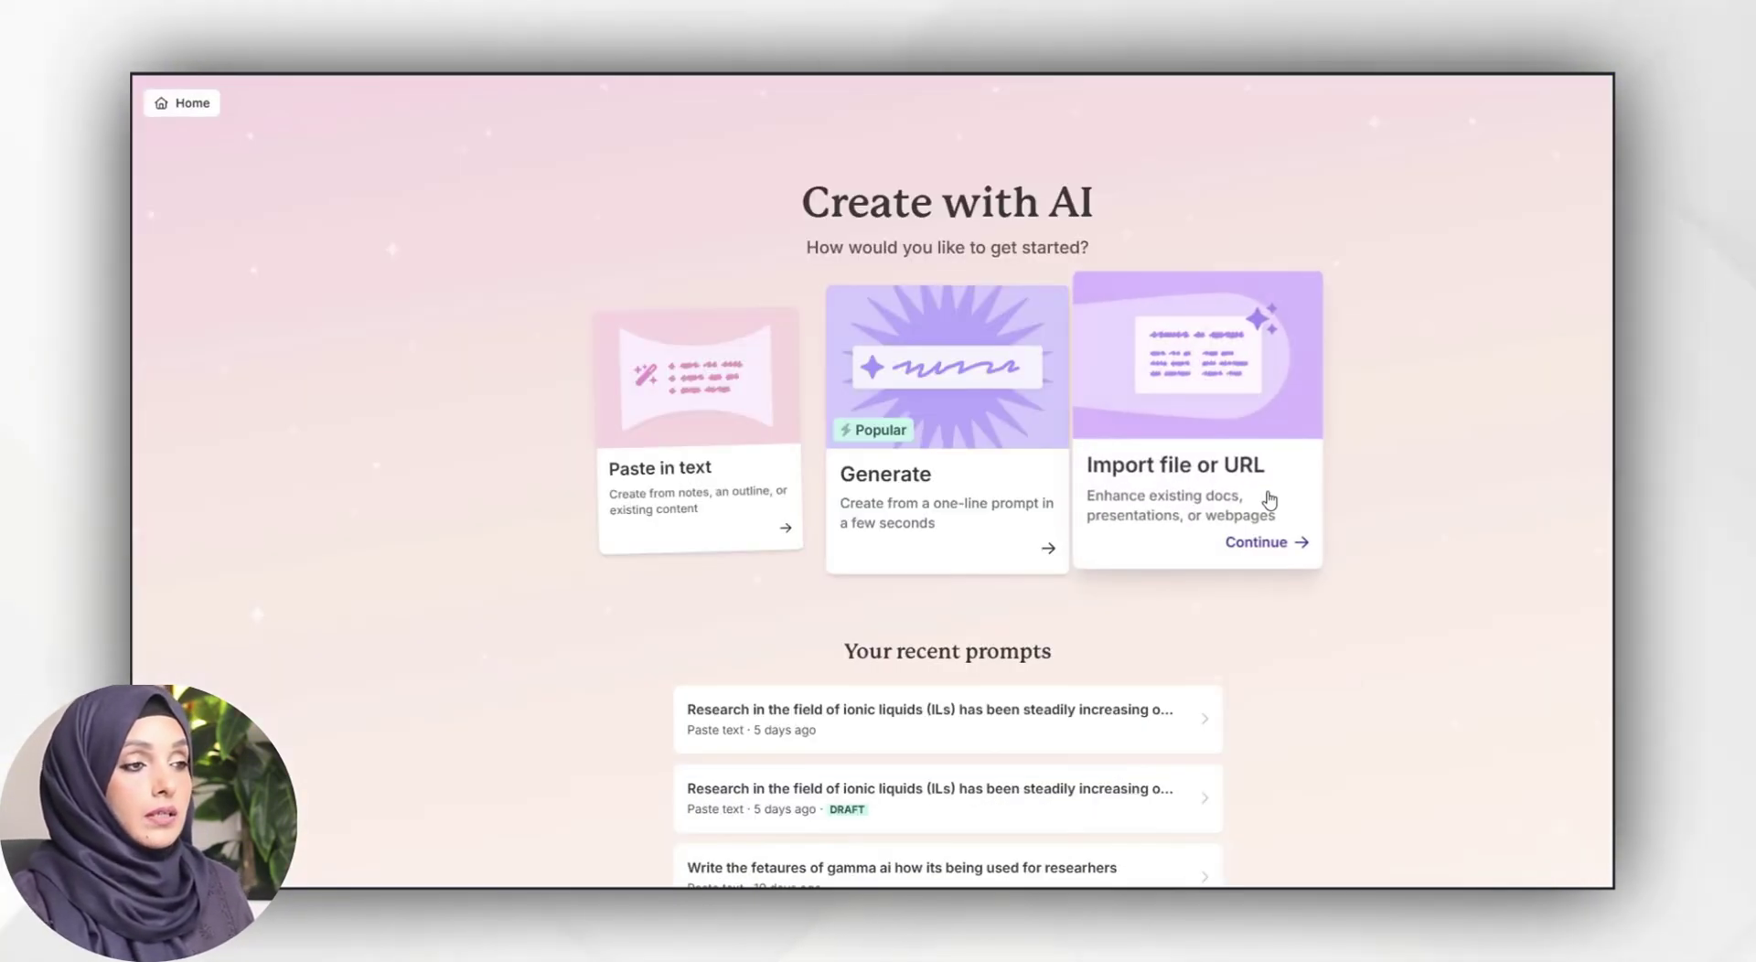
click(1251, 489)
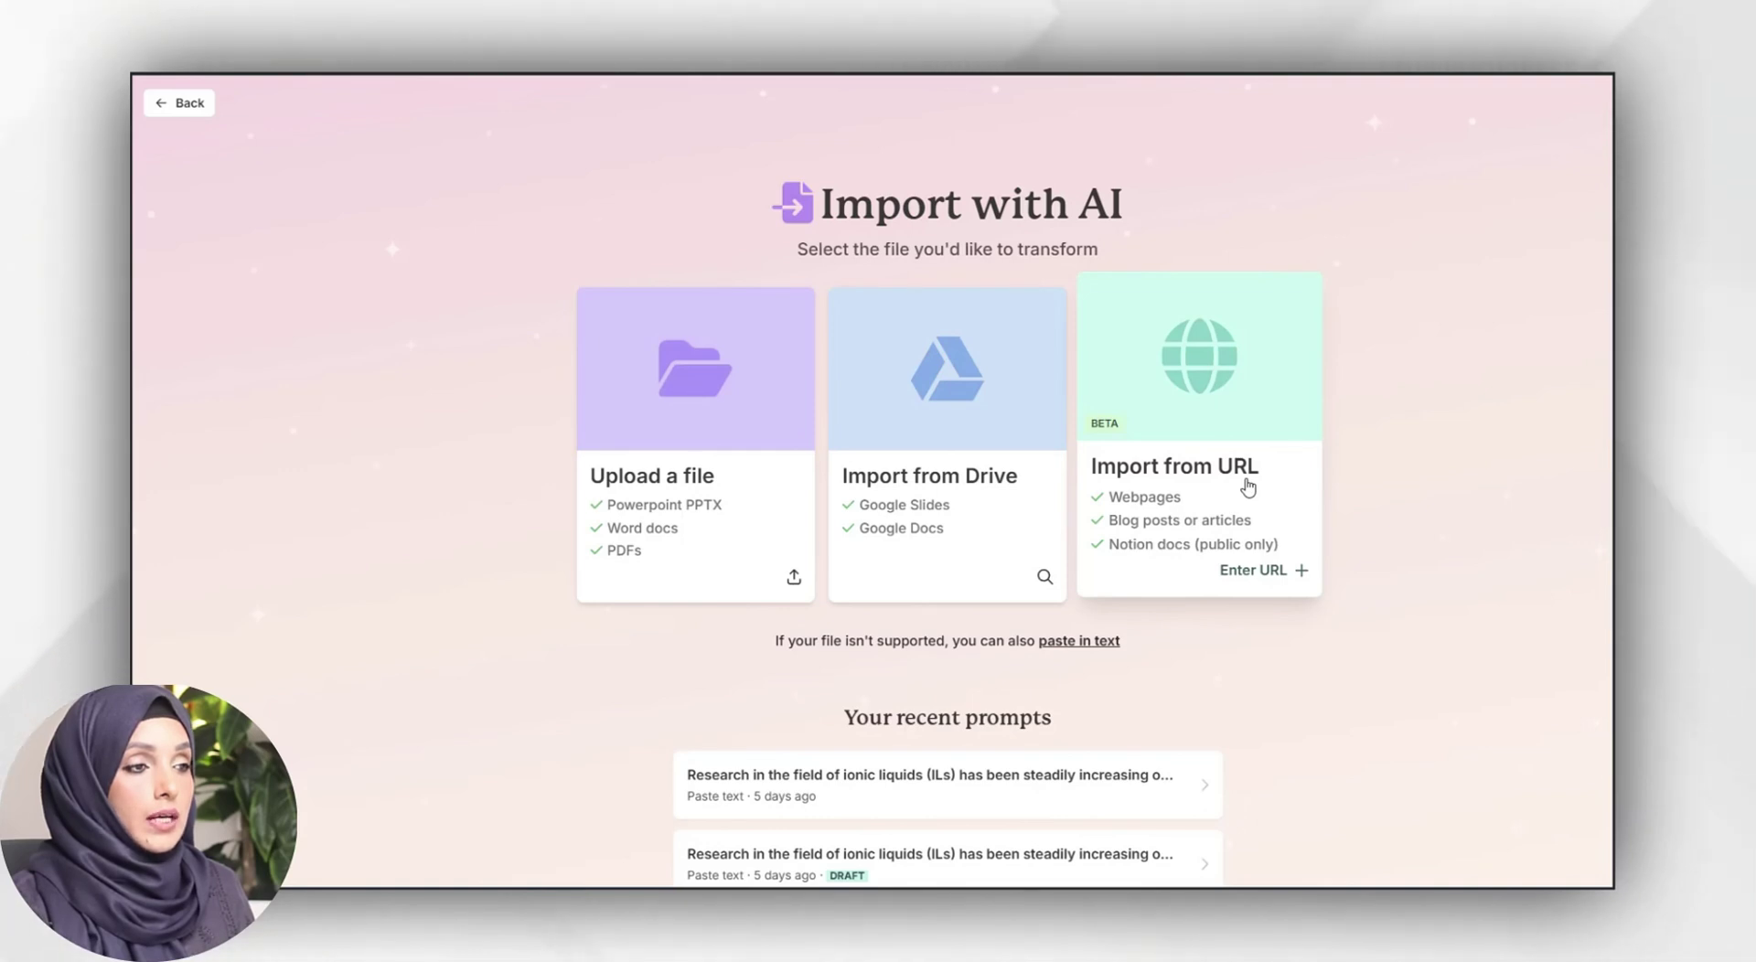
click(1249, 487)
click(869, 264)
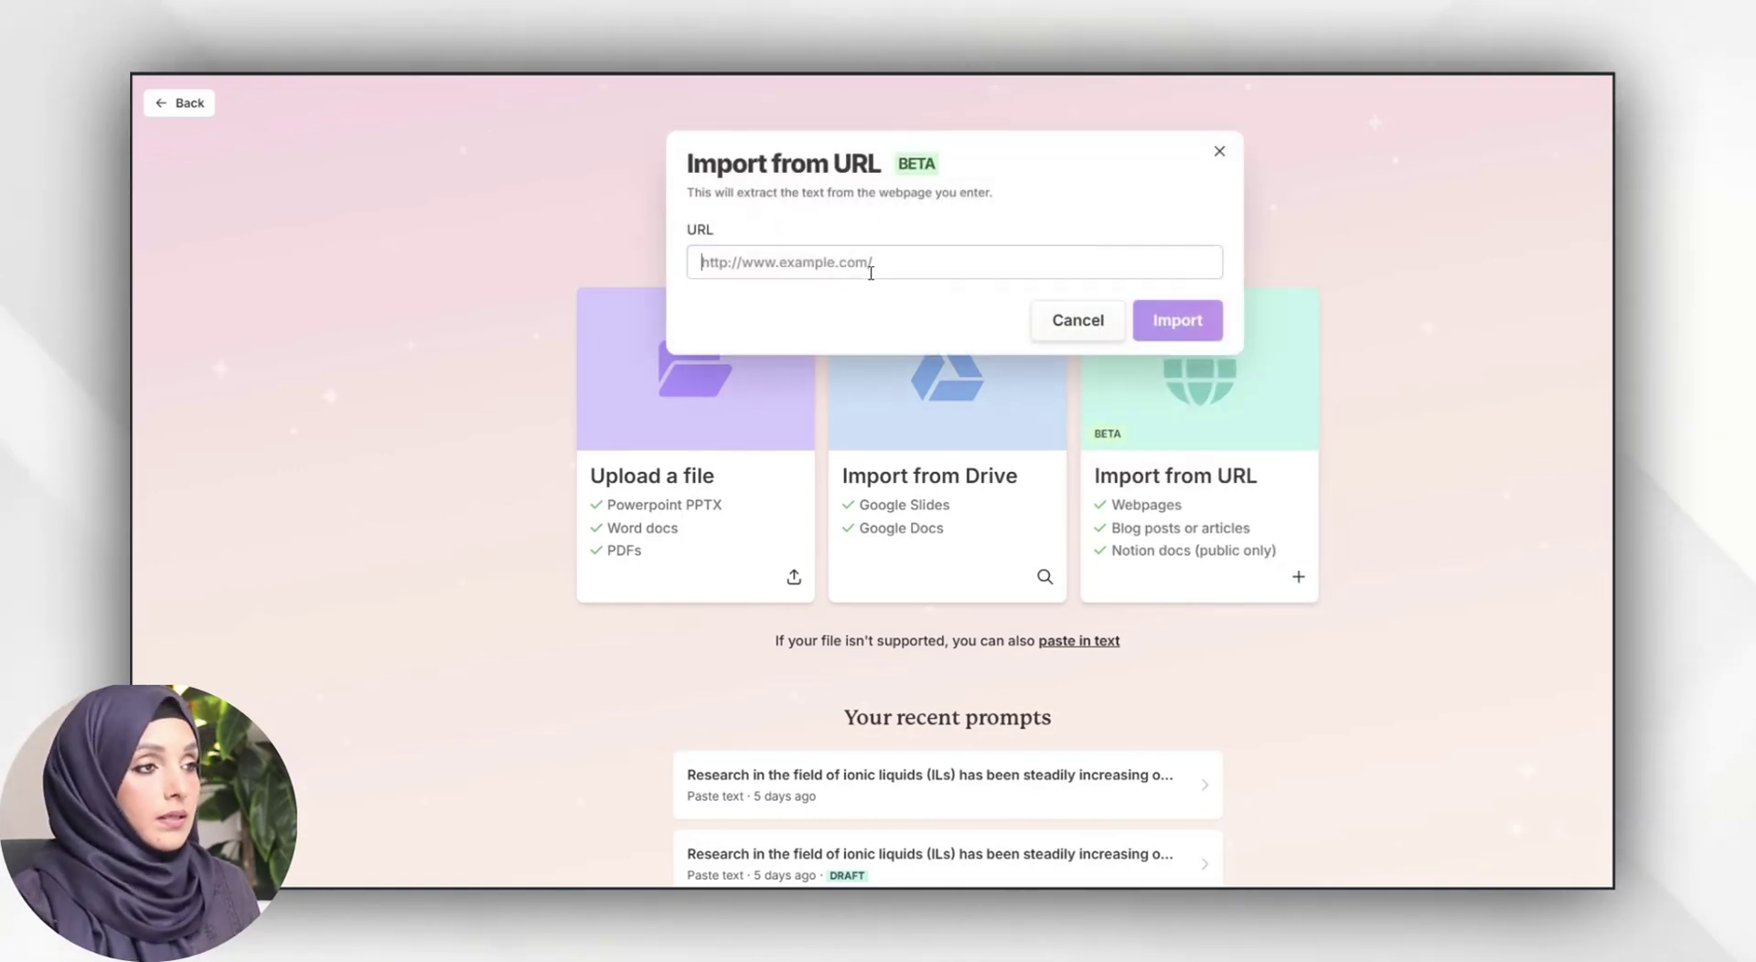
text(https://pubs.acs.org/doi/10.1021/acs.chemrev.7b00246)
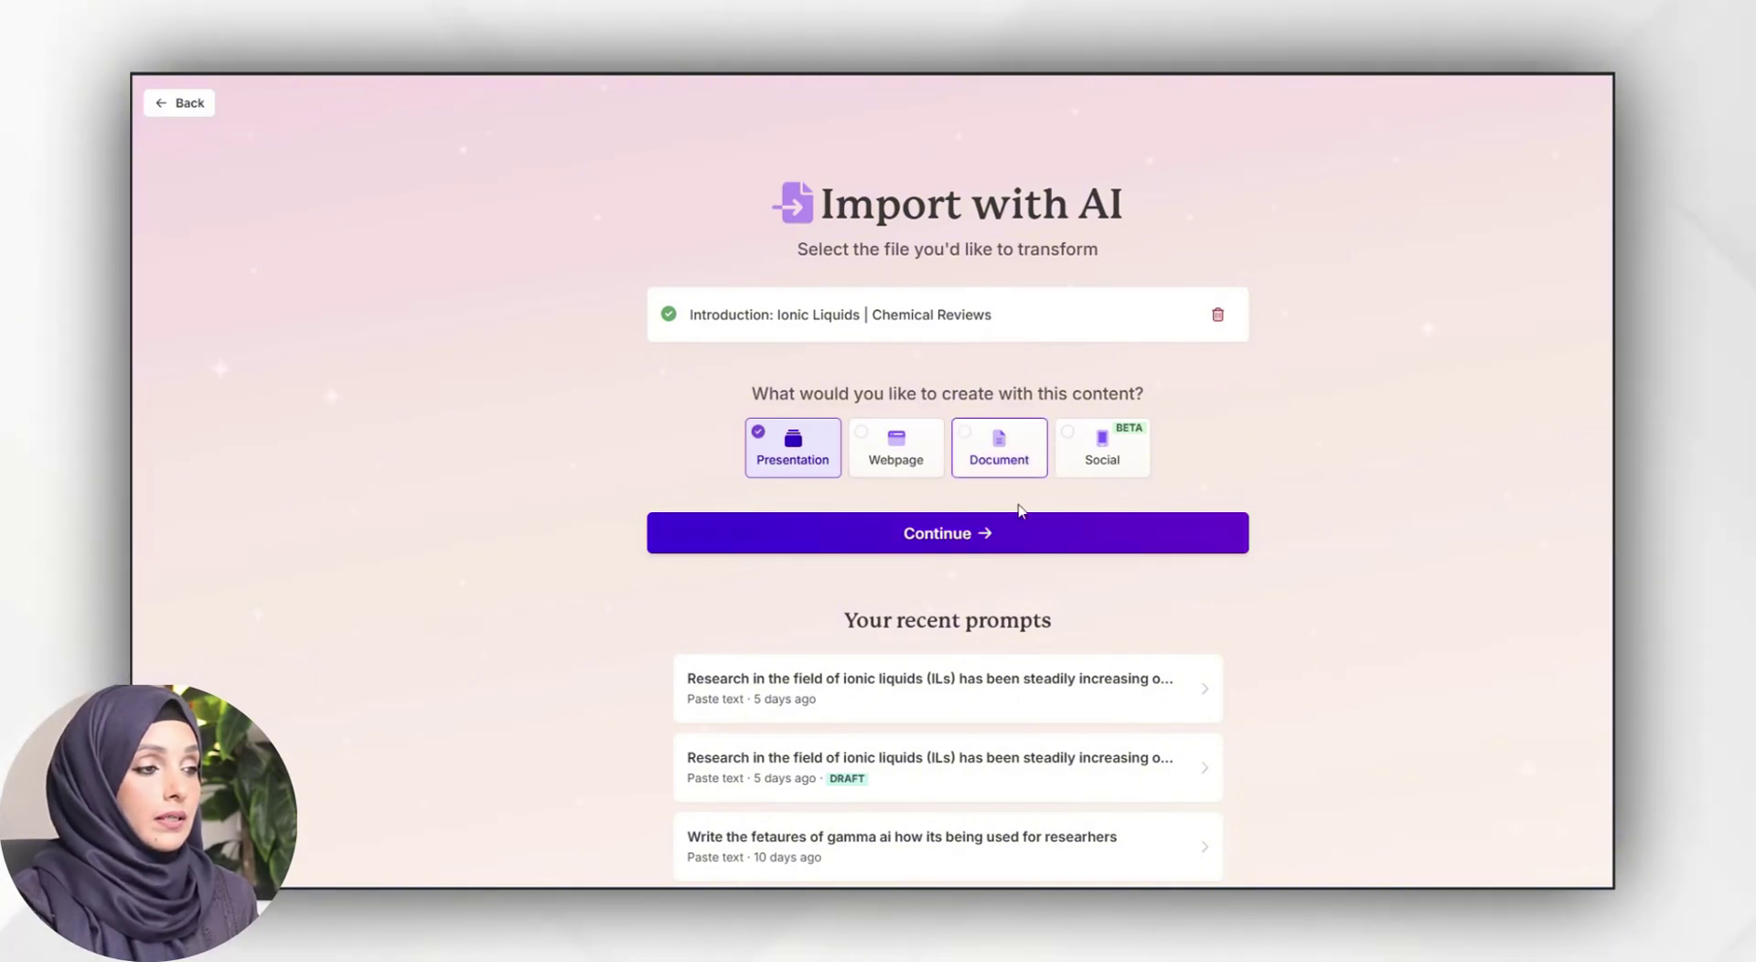
click(948, 542)
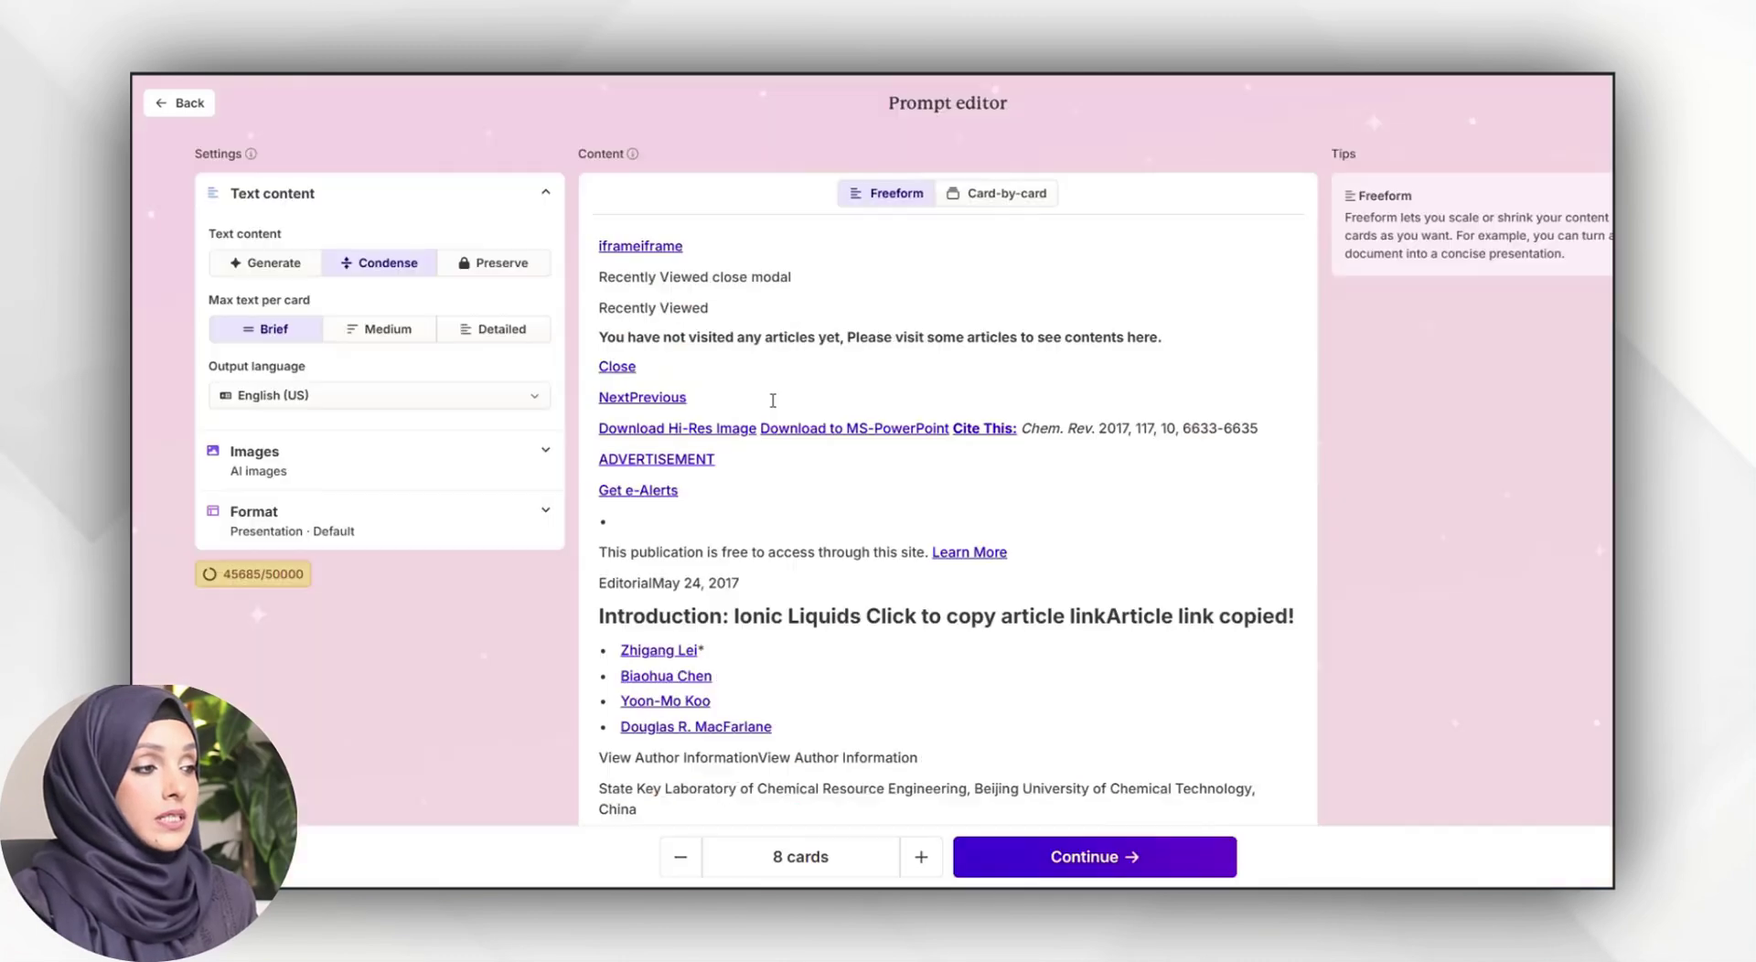
- Scroll through the imported article text and add two cards, bringing the count to 11
scroll(879, 404, down, 10)
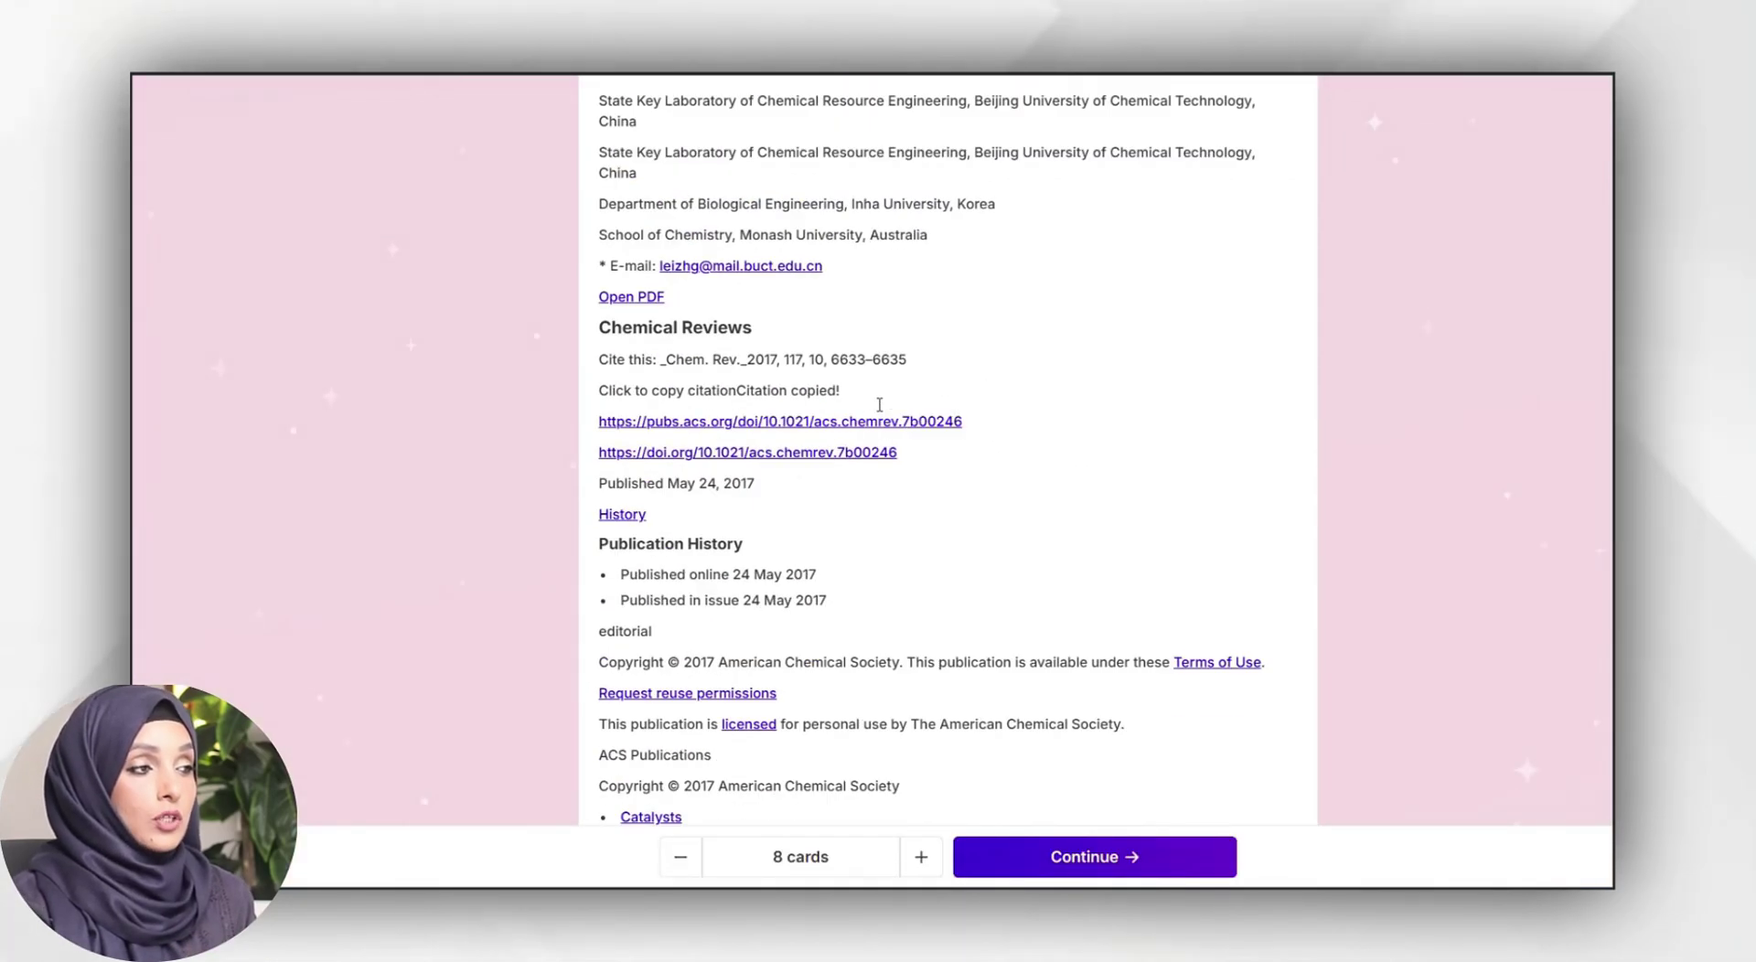
scroll(879, 404, down, 20)
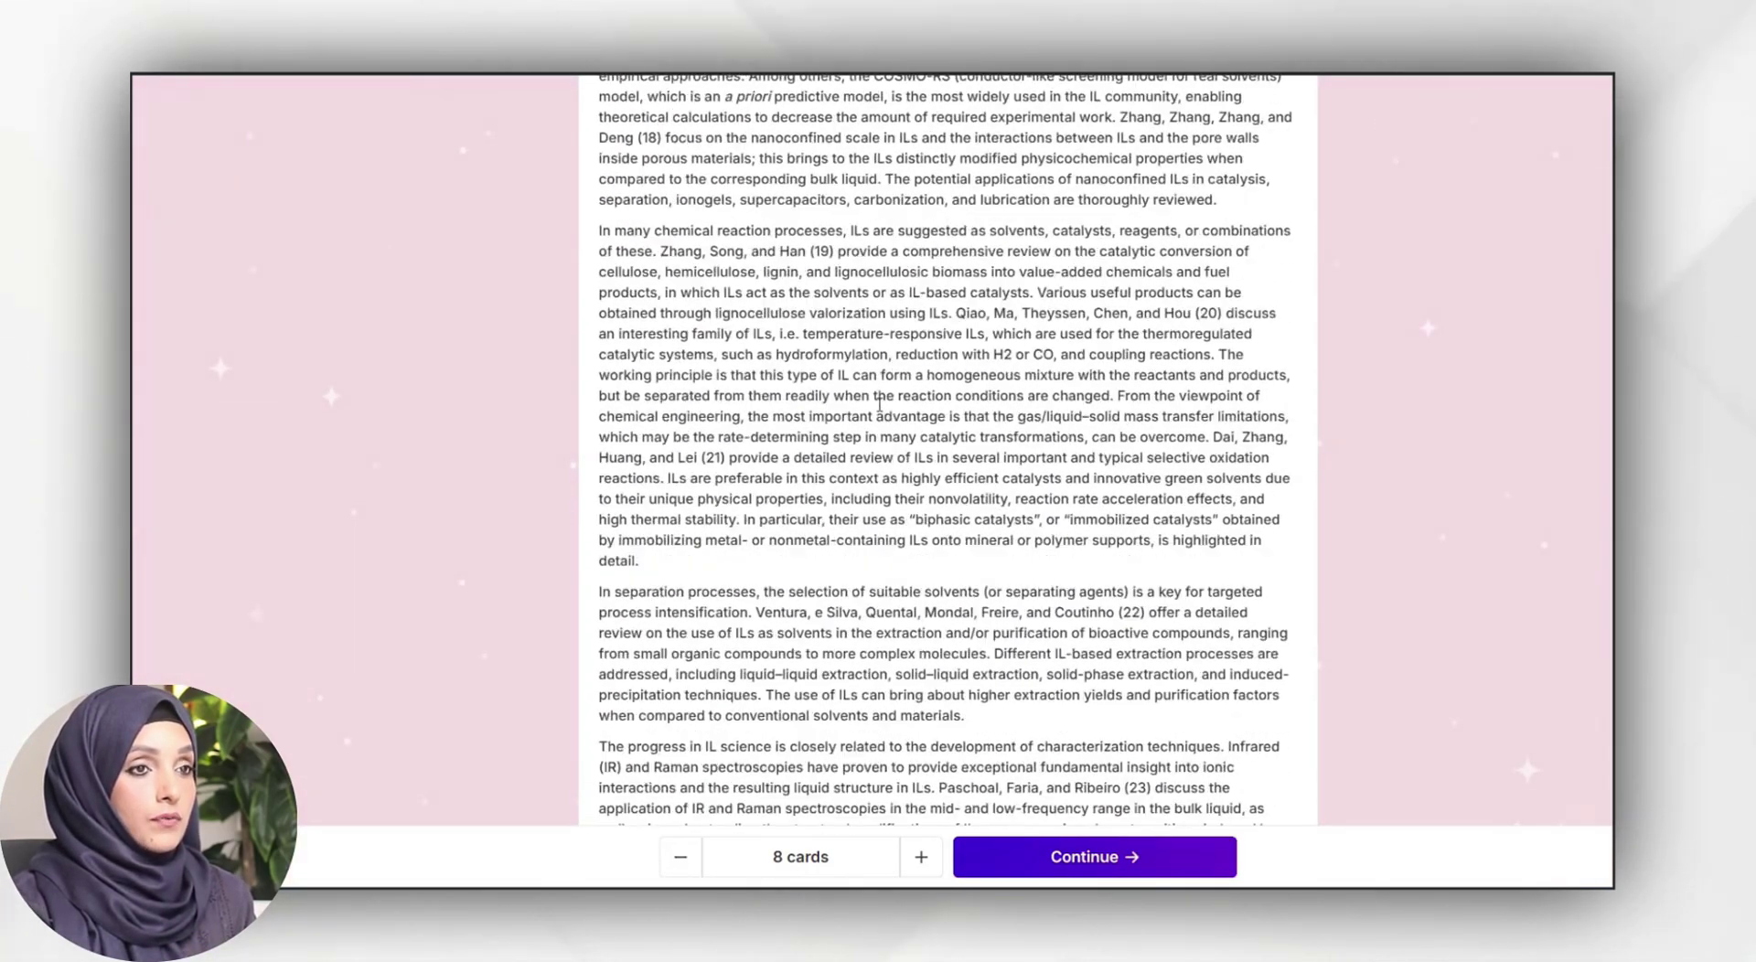
scroll(1121, 692, down, 20)
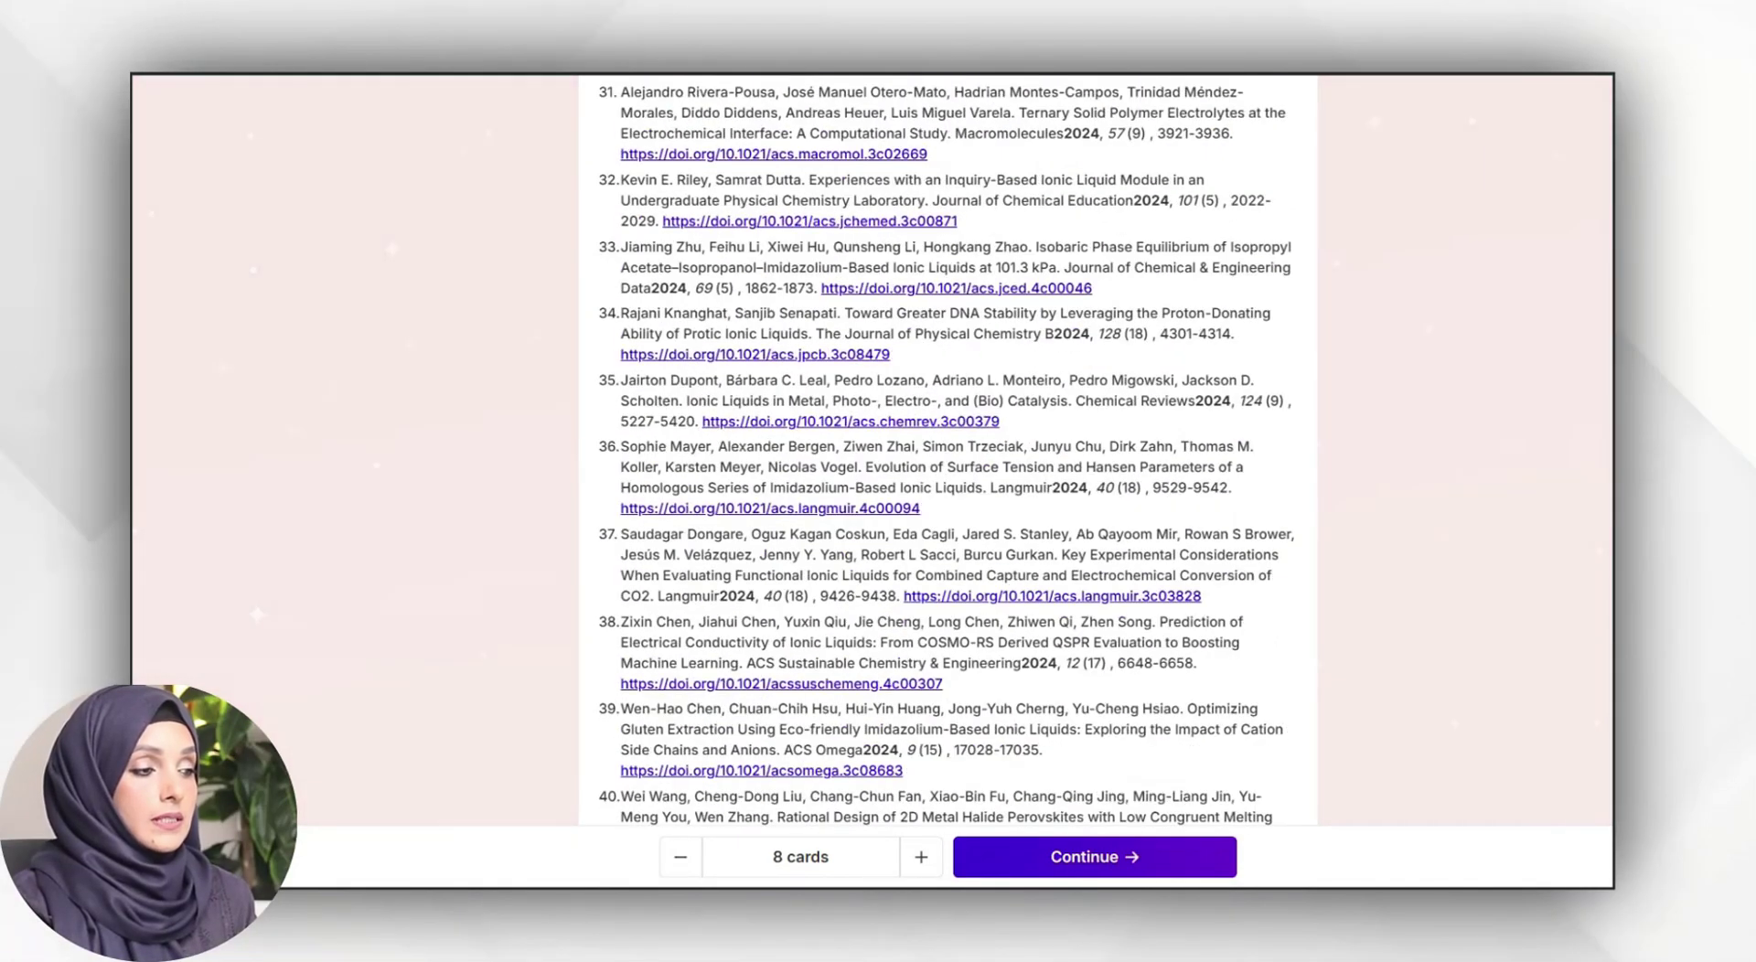
click(921, 857)
click(921, 857)
click(921, 857)
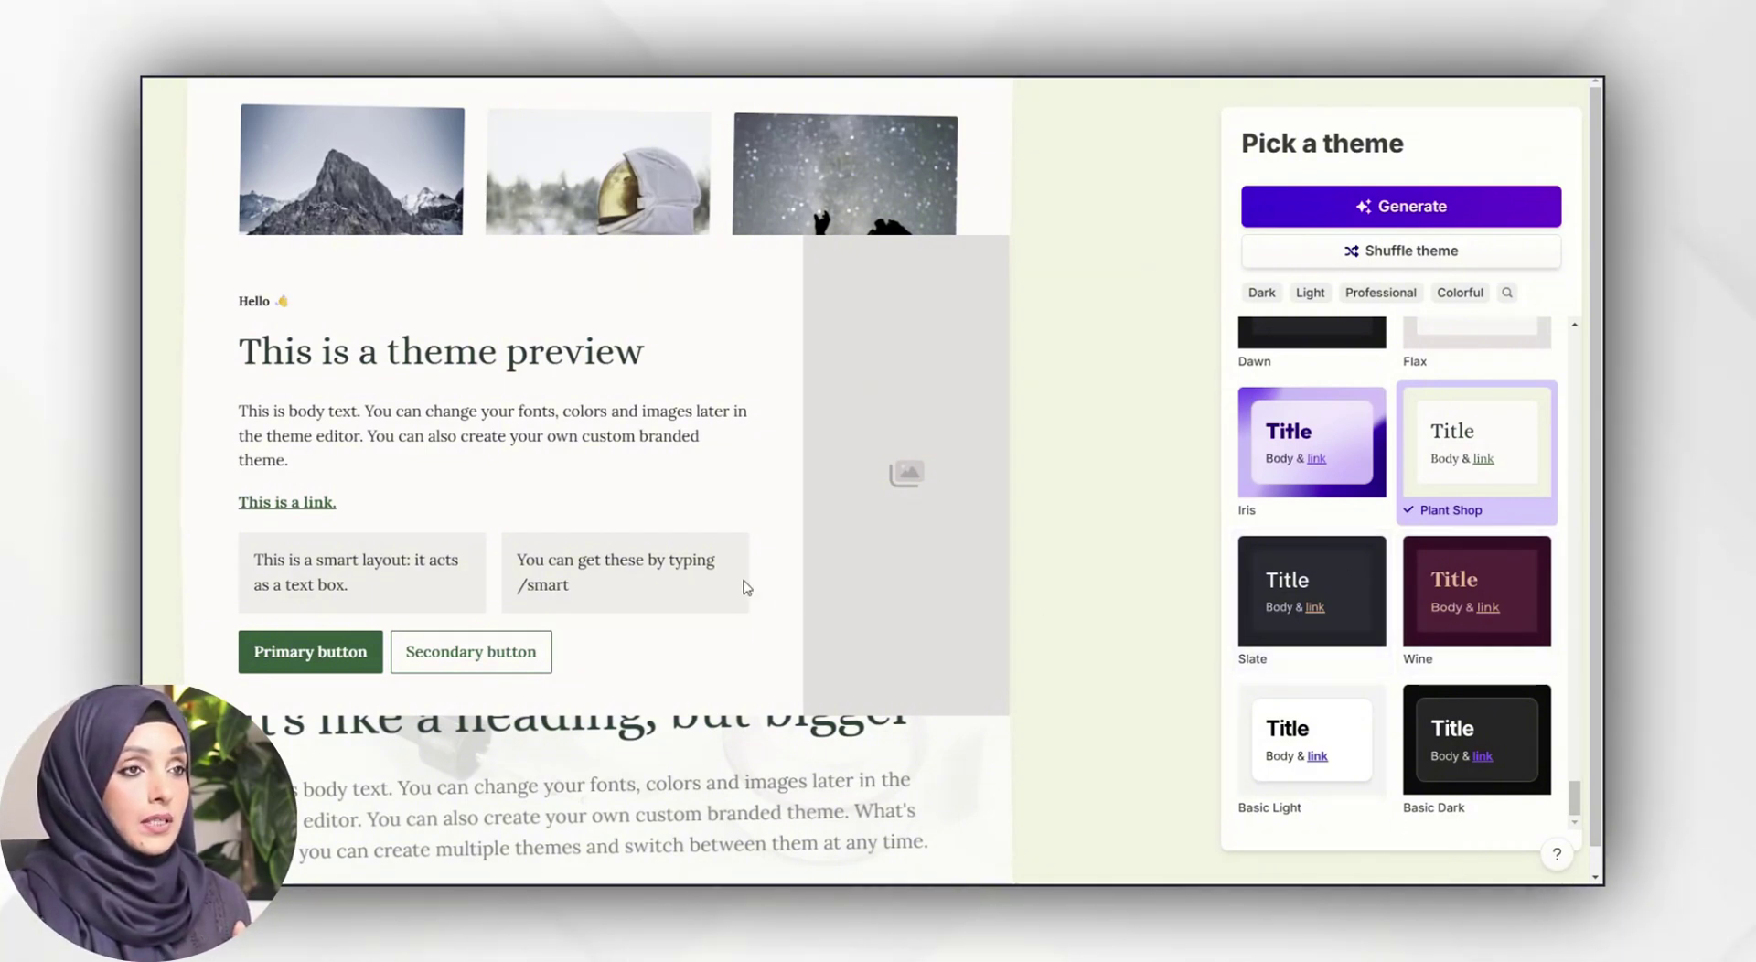
- Pick the Snowball theme from the theme list and generate the ionic liquids deck
scroll(1399, 723, down, 1)
scroll(1354, 679, up, 3)
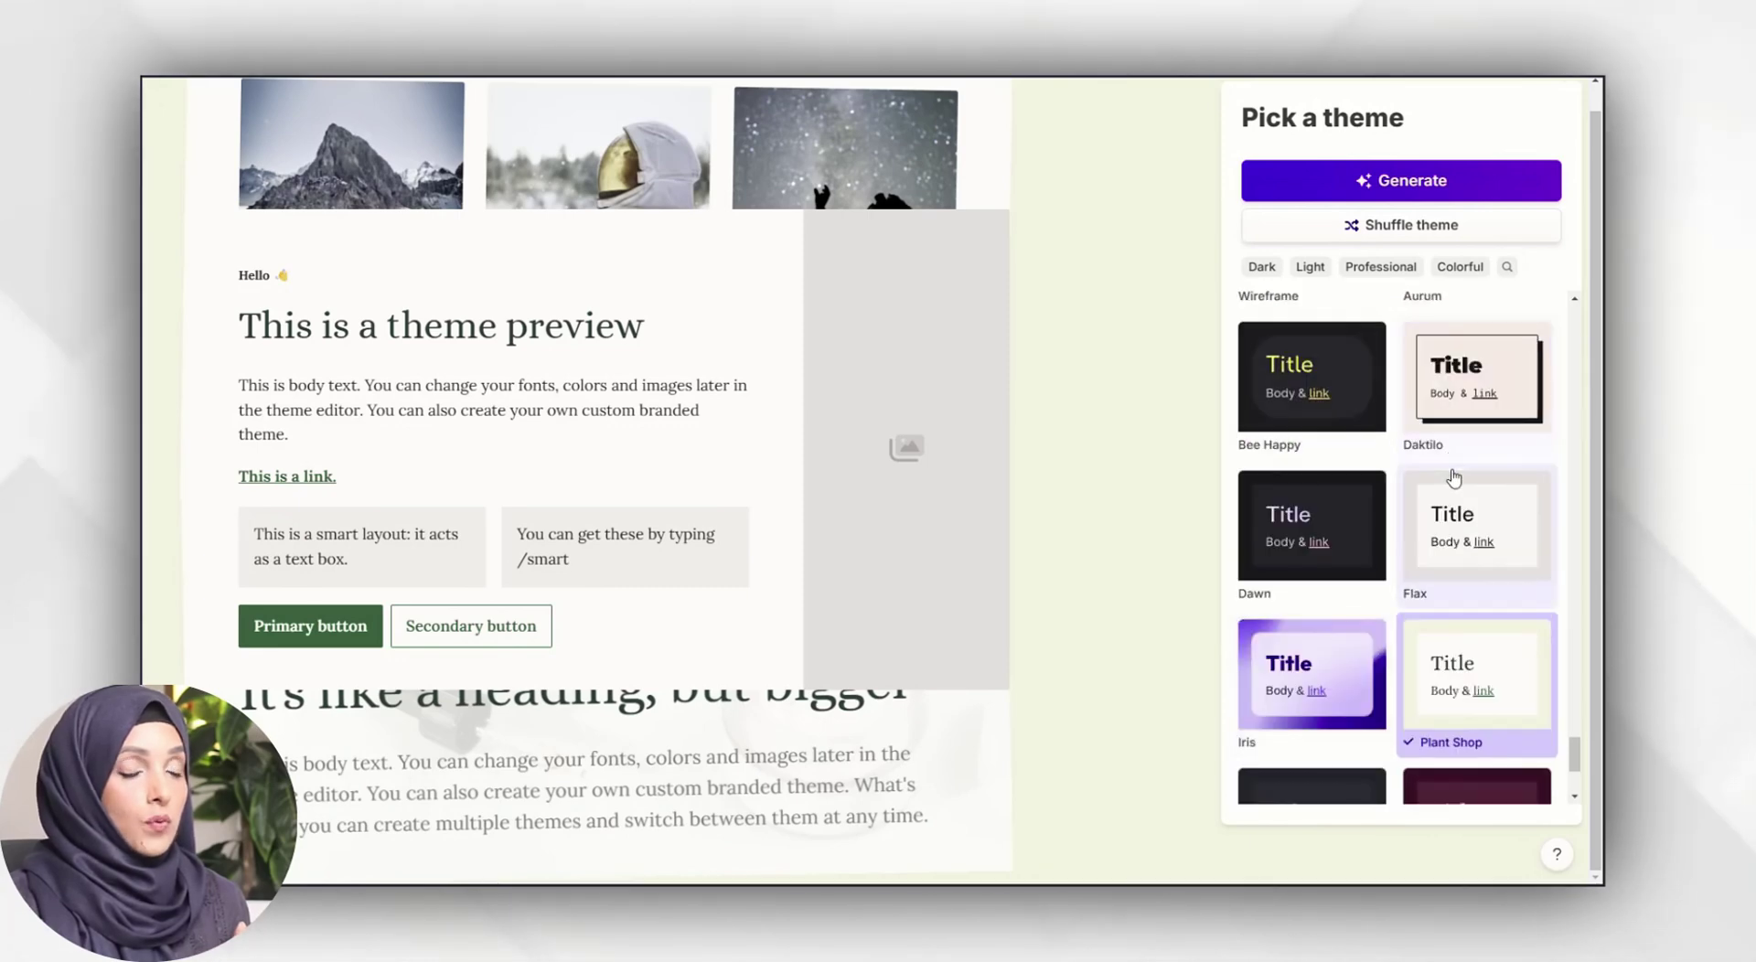
scroll(1454, 477, up, 5)
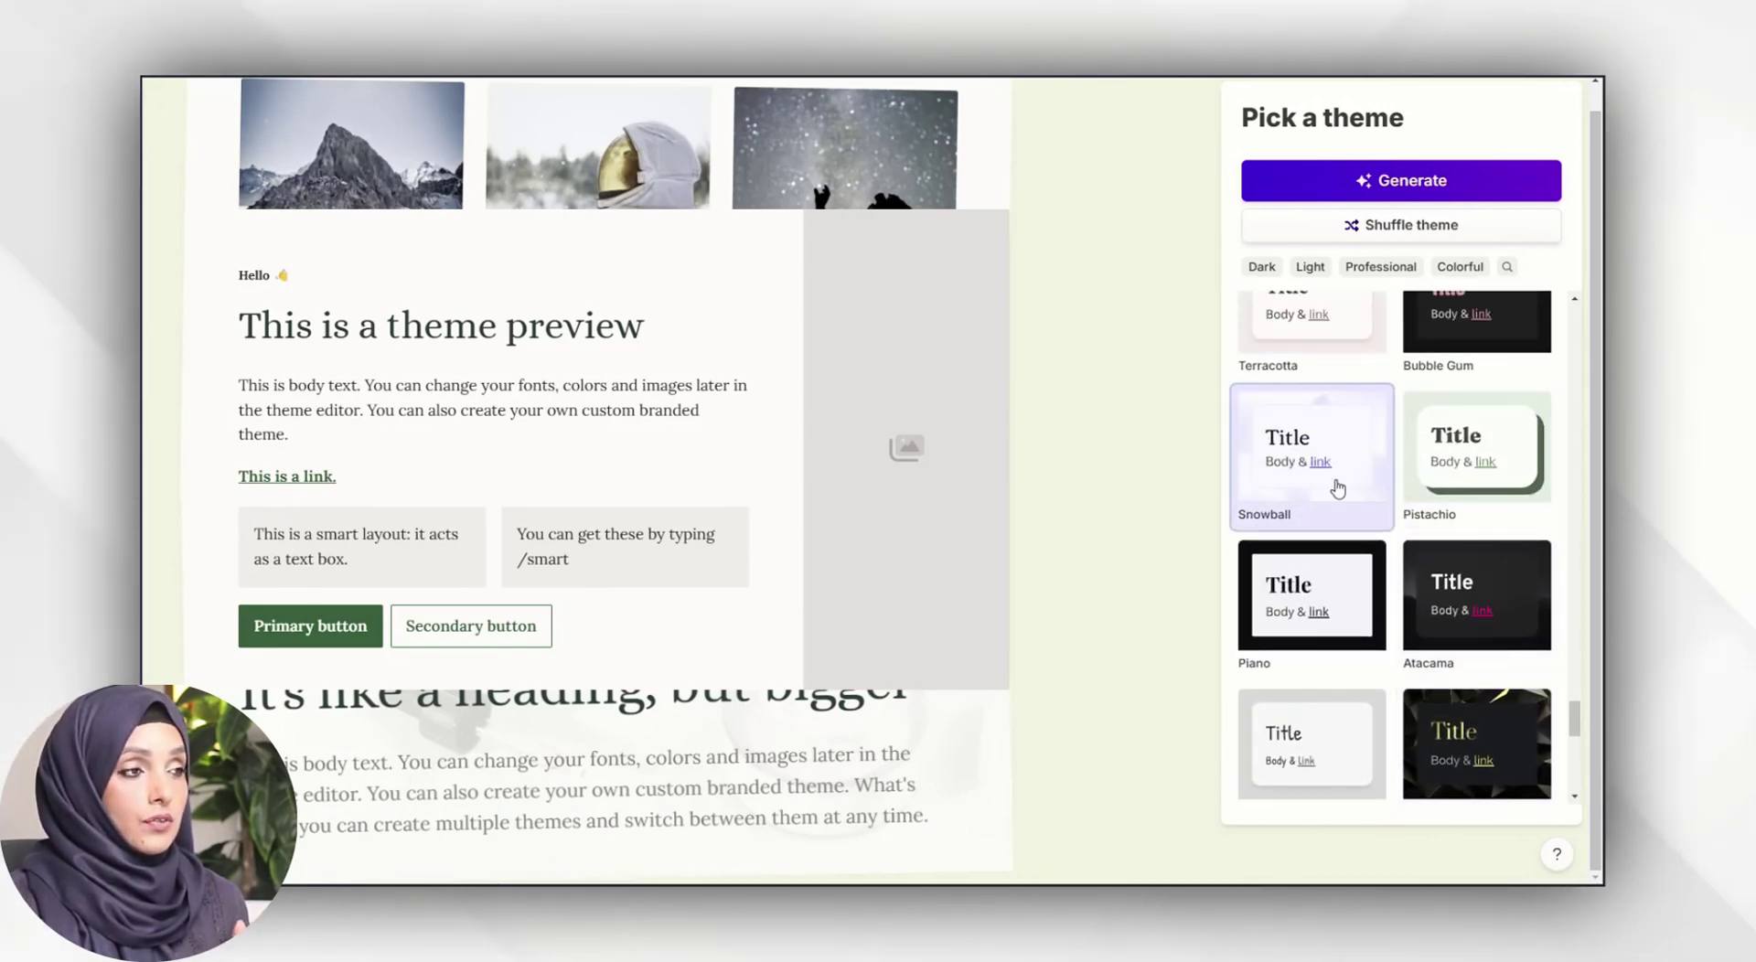
click(1337, 489)
click(1404, 183)
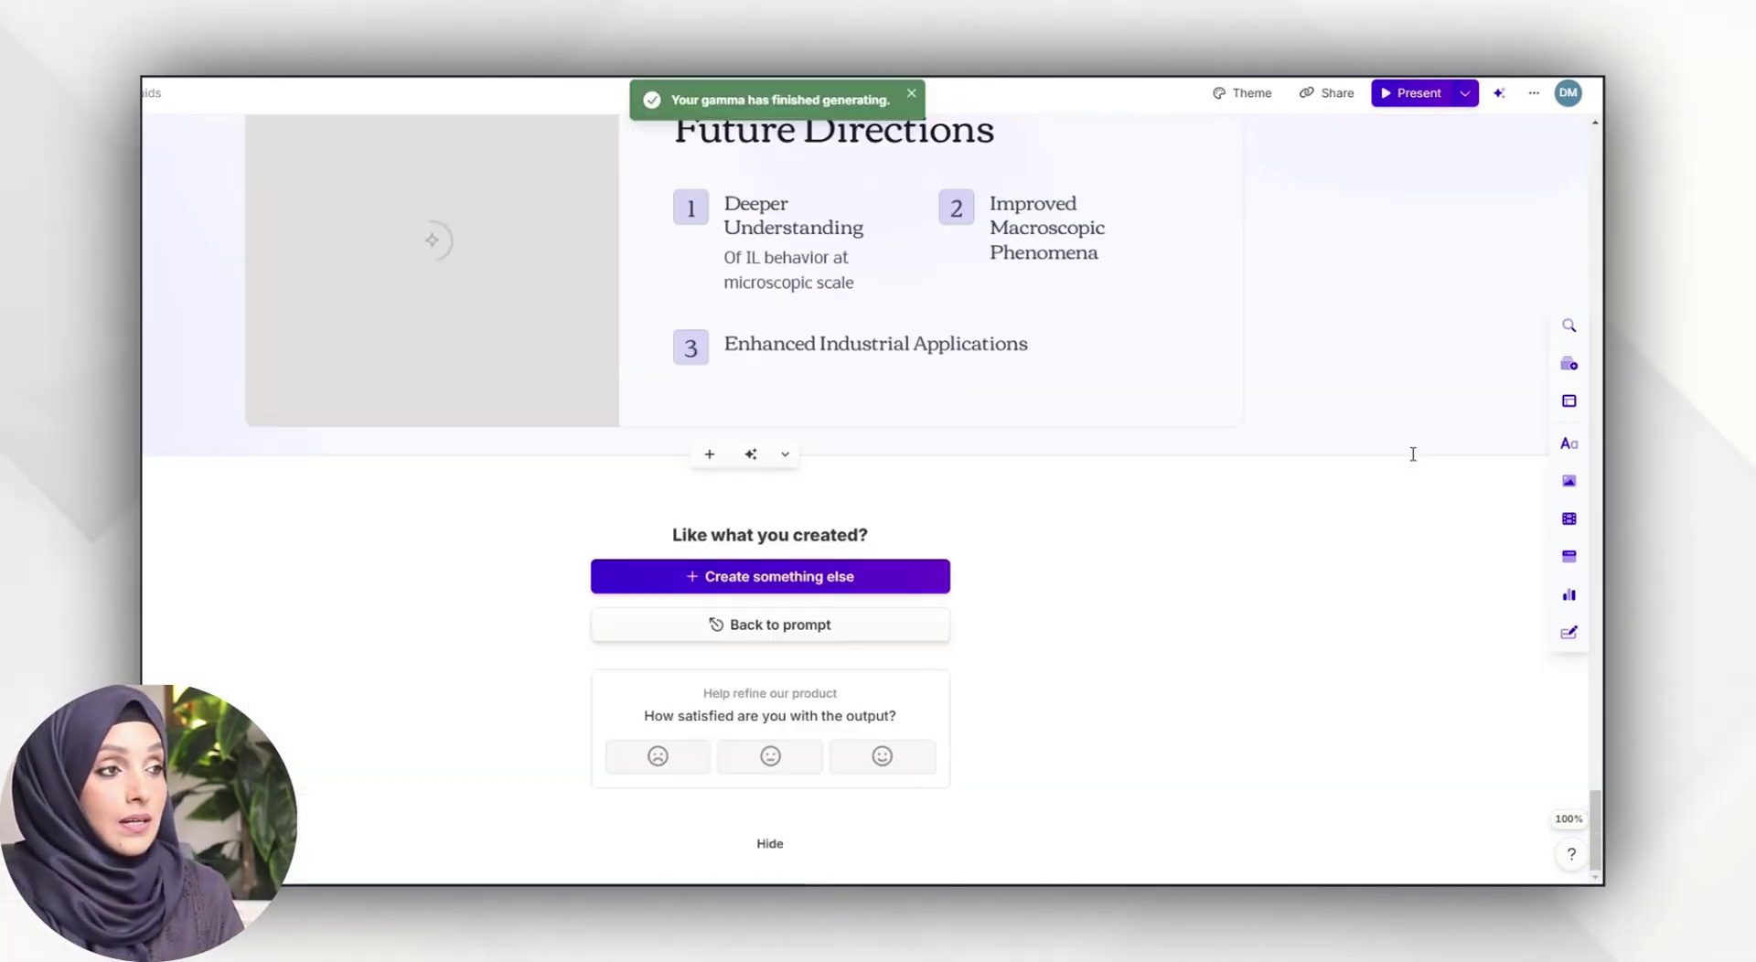
- Present the ionic liquids deck, advancing from Multiscale Science of ILs through Future Directions
scroll(1414, 455, up, 15)
click(1420, 95)
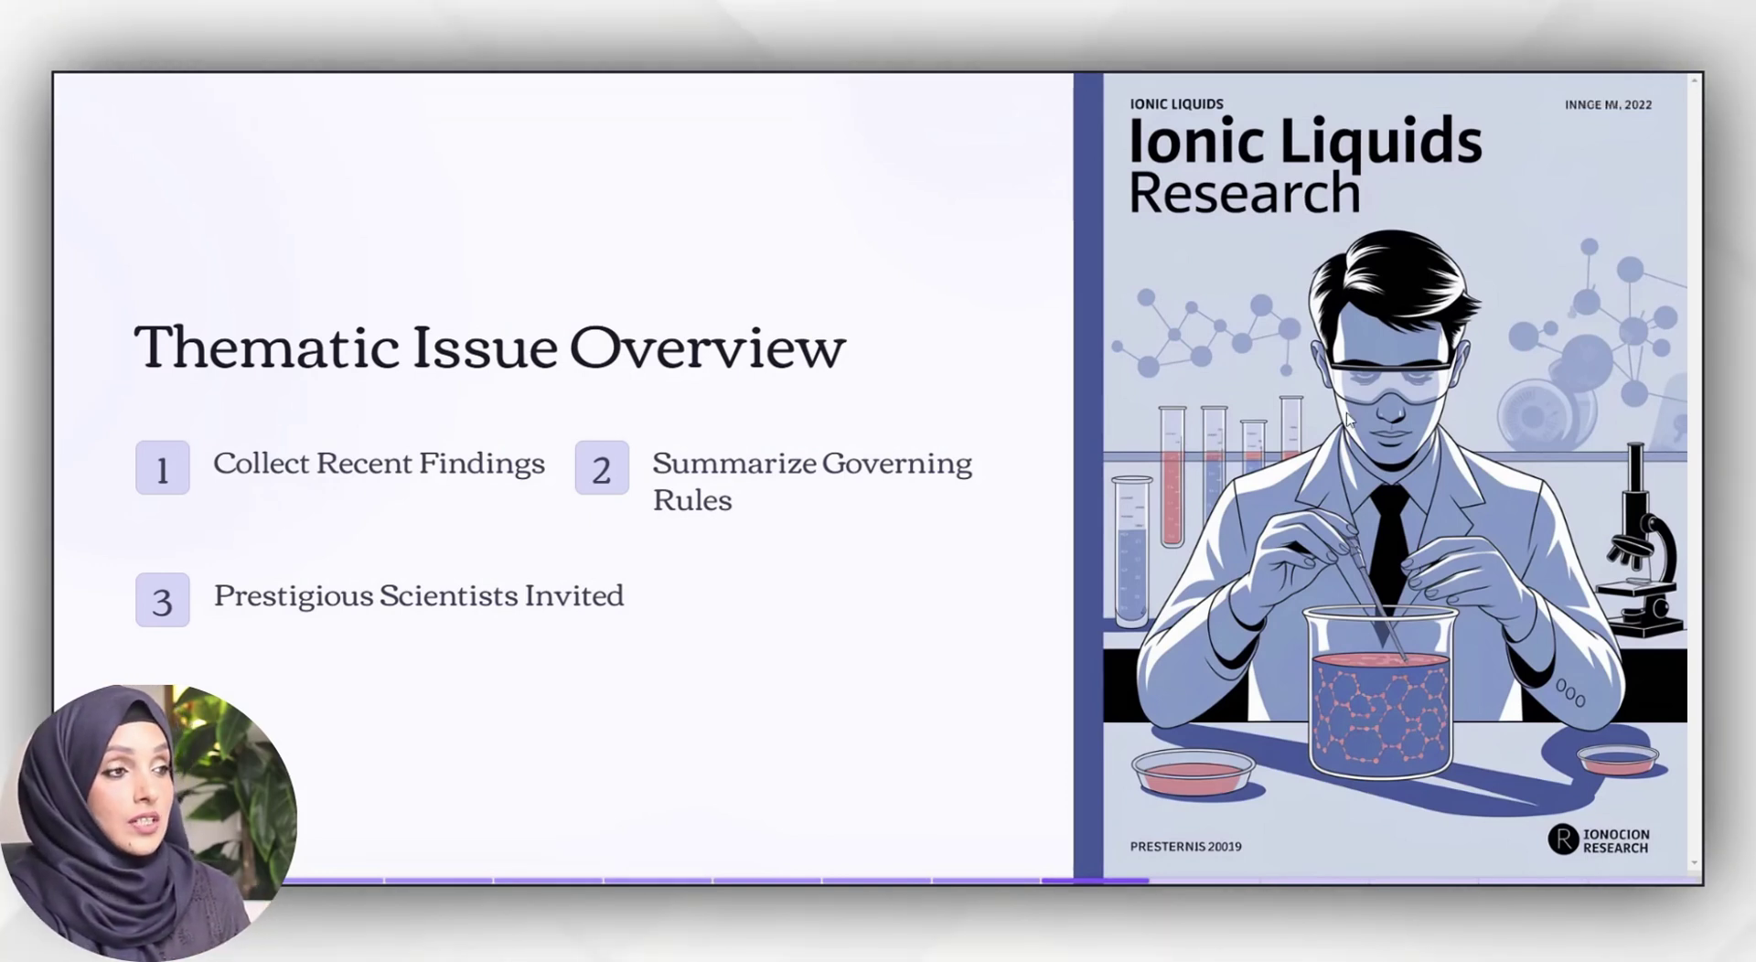
key(Right)
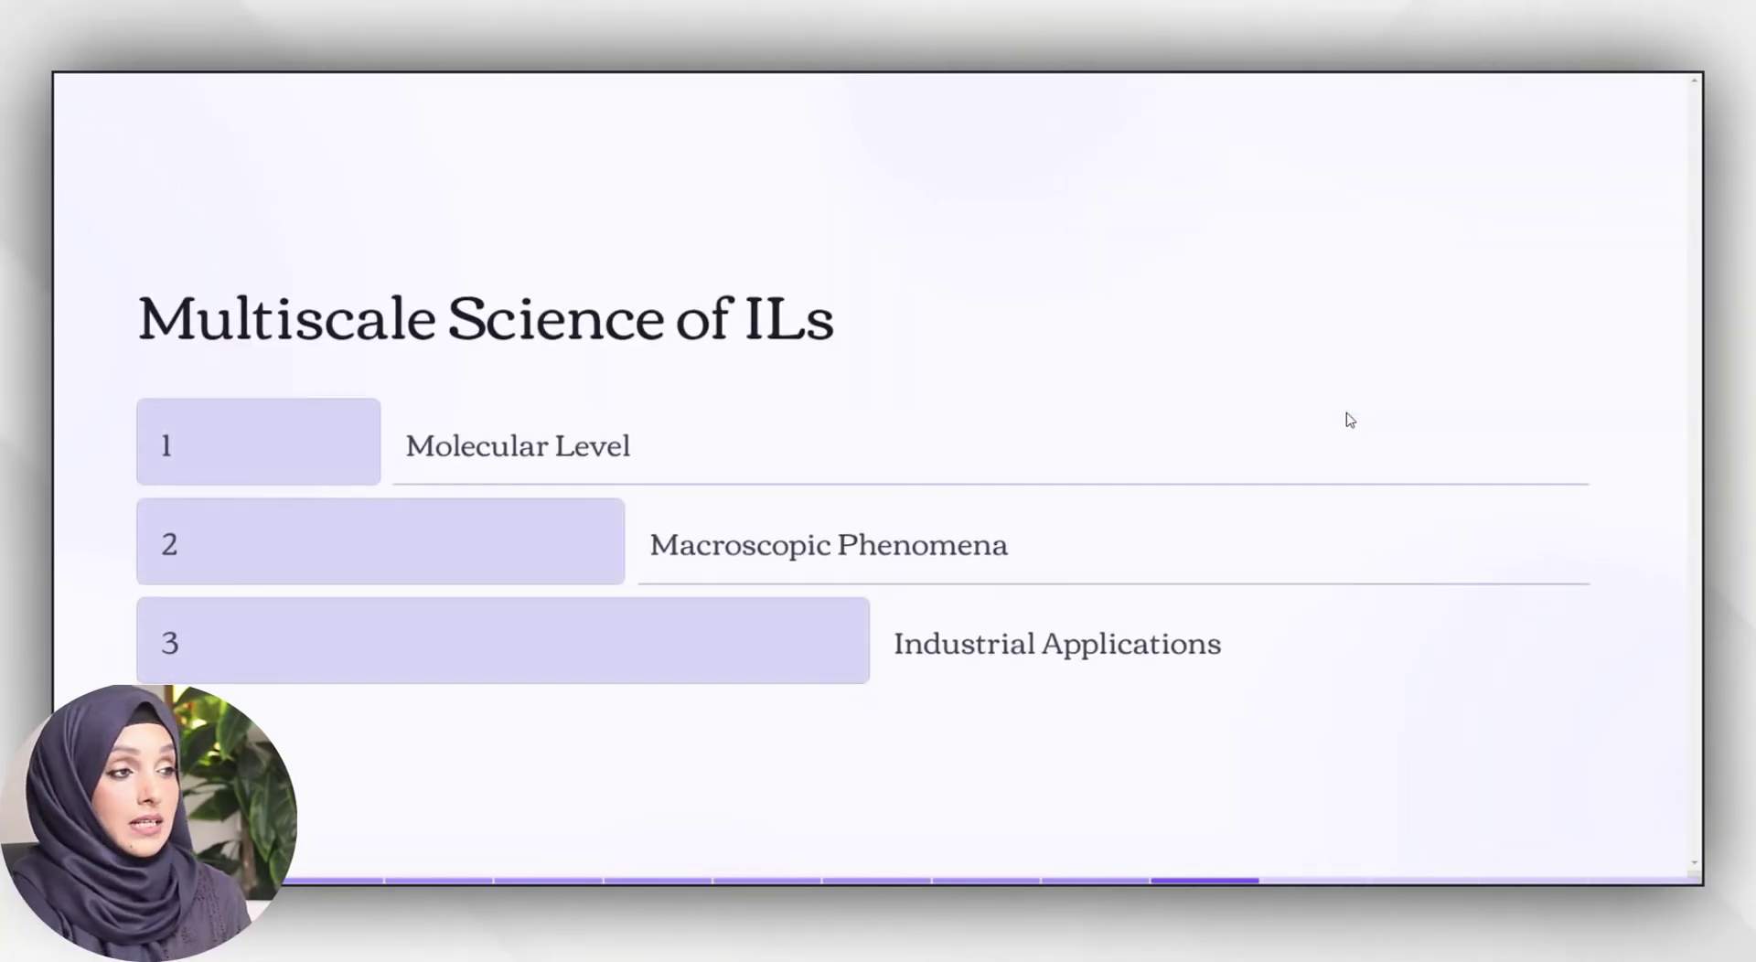
key(Right)
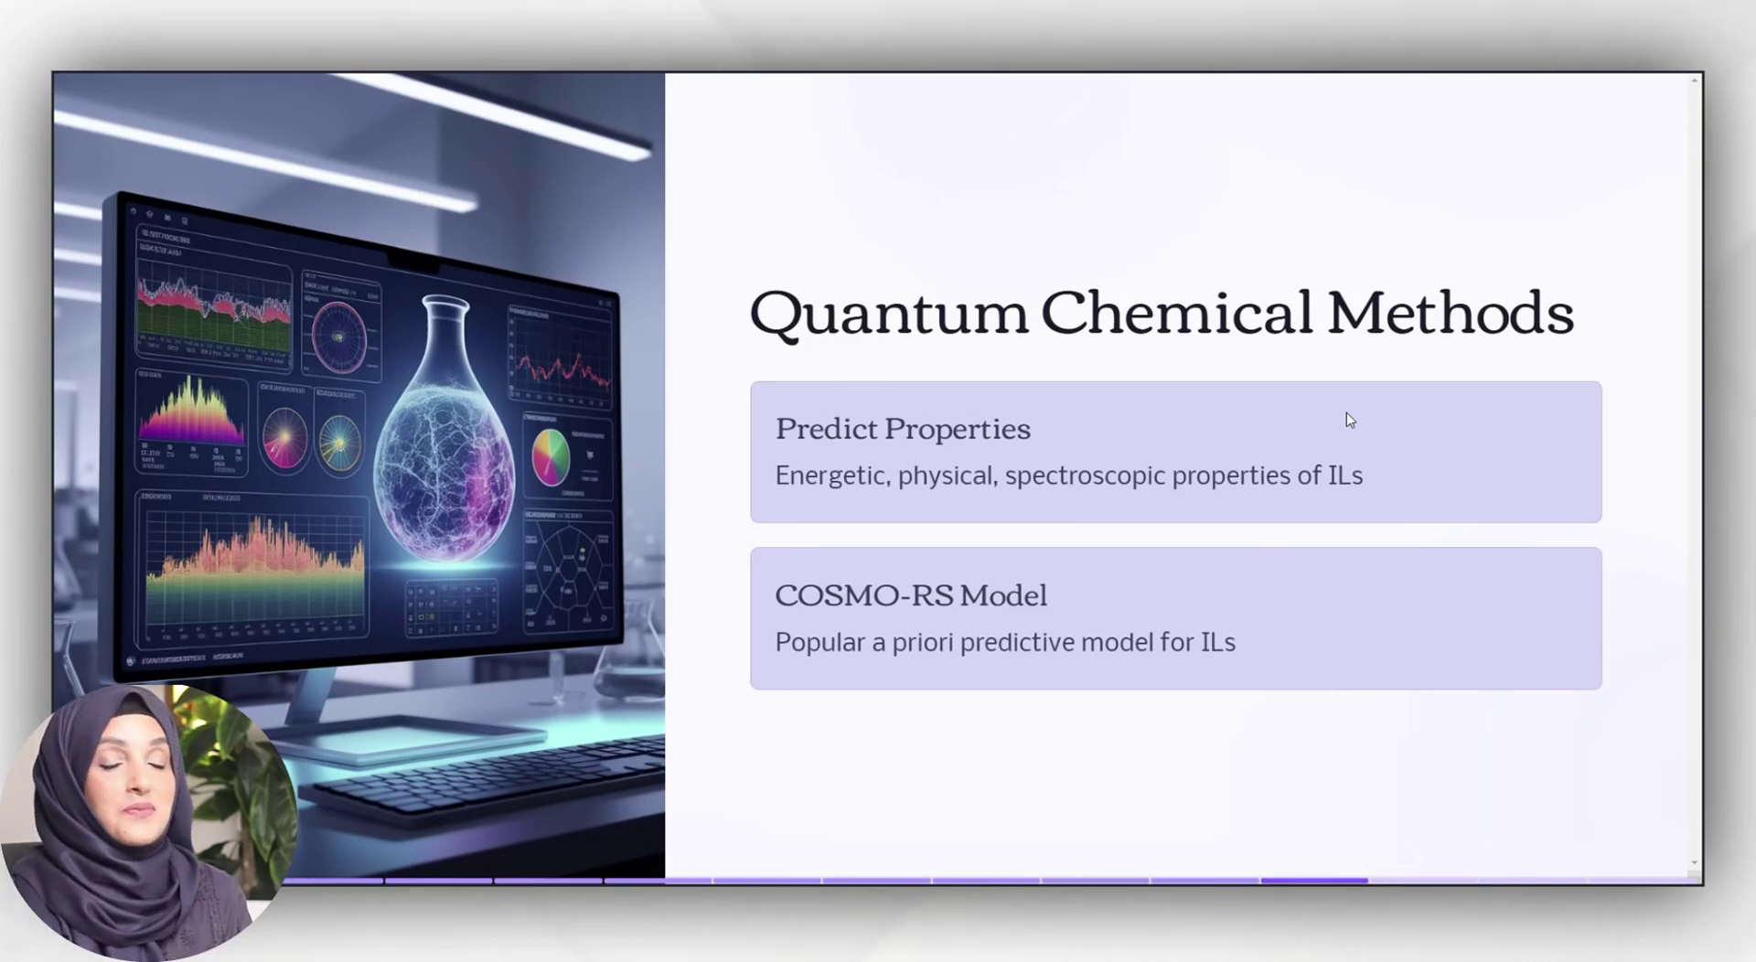
key(Right)
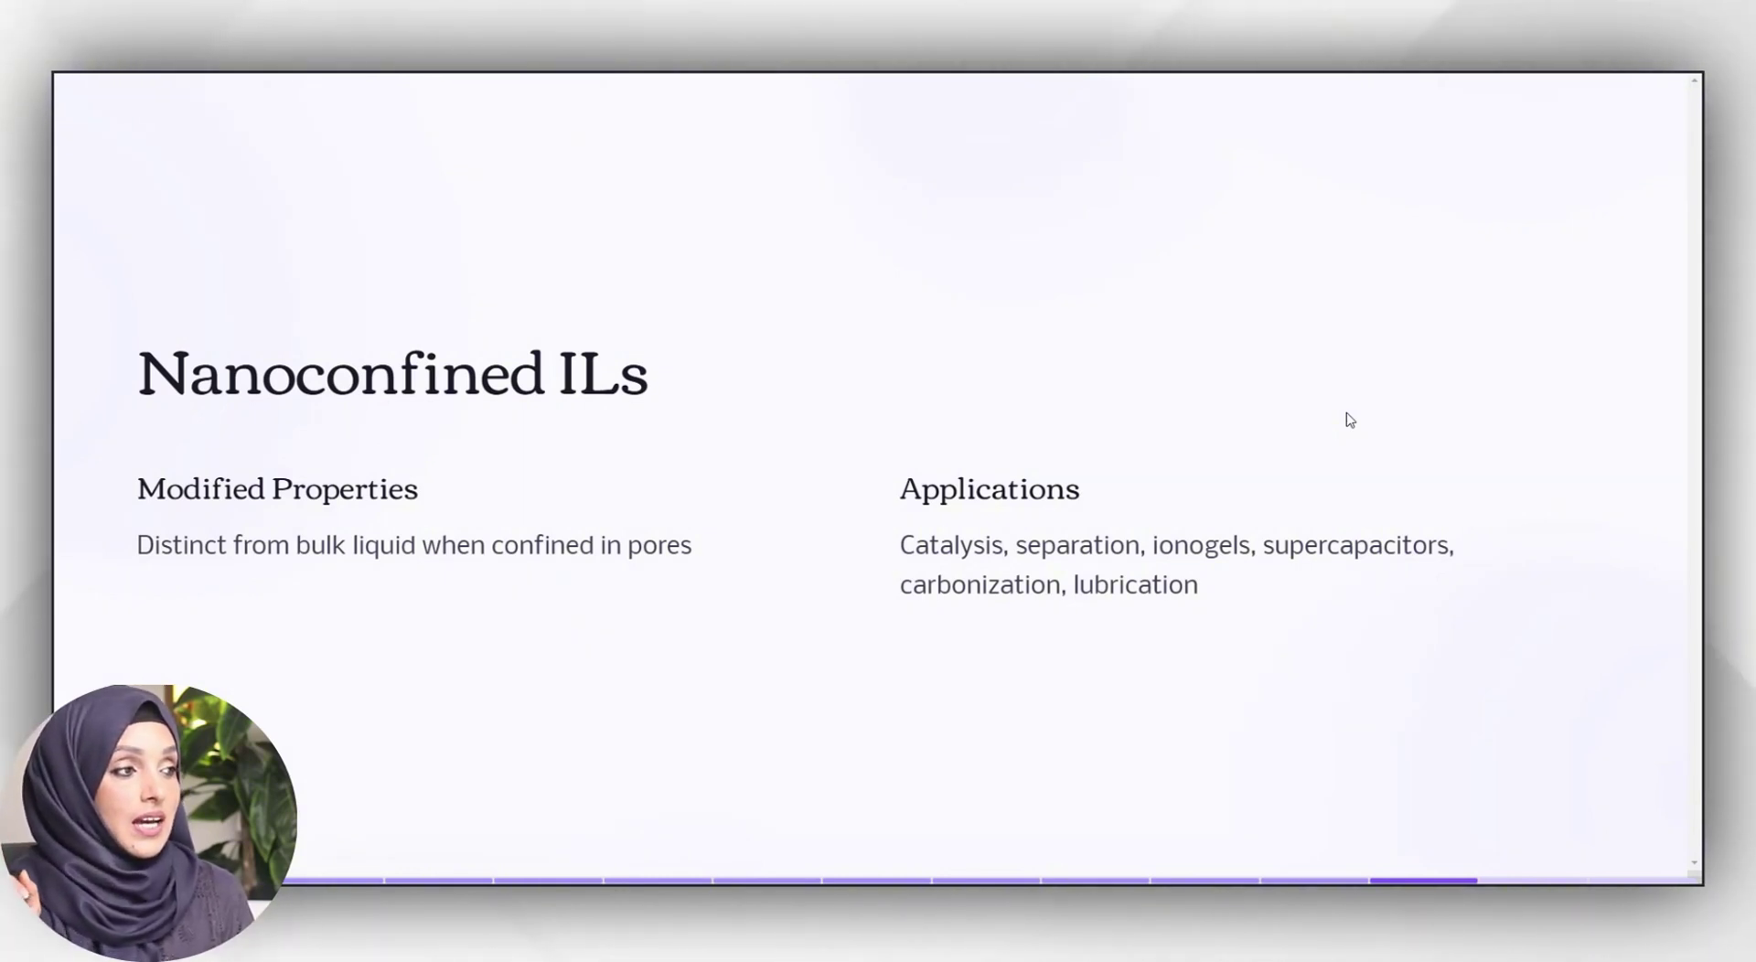
key(Right)
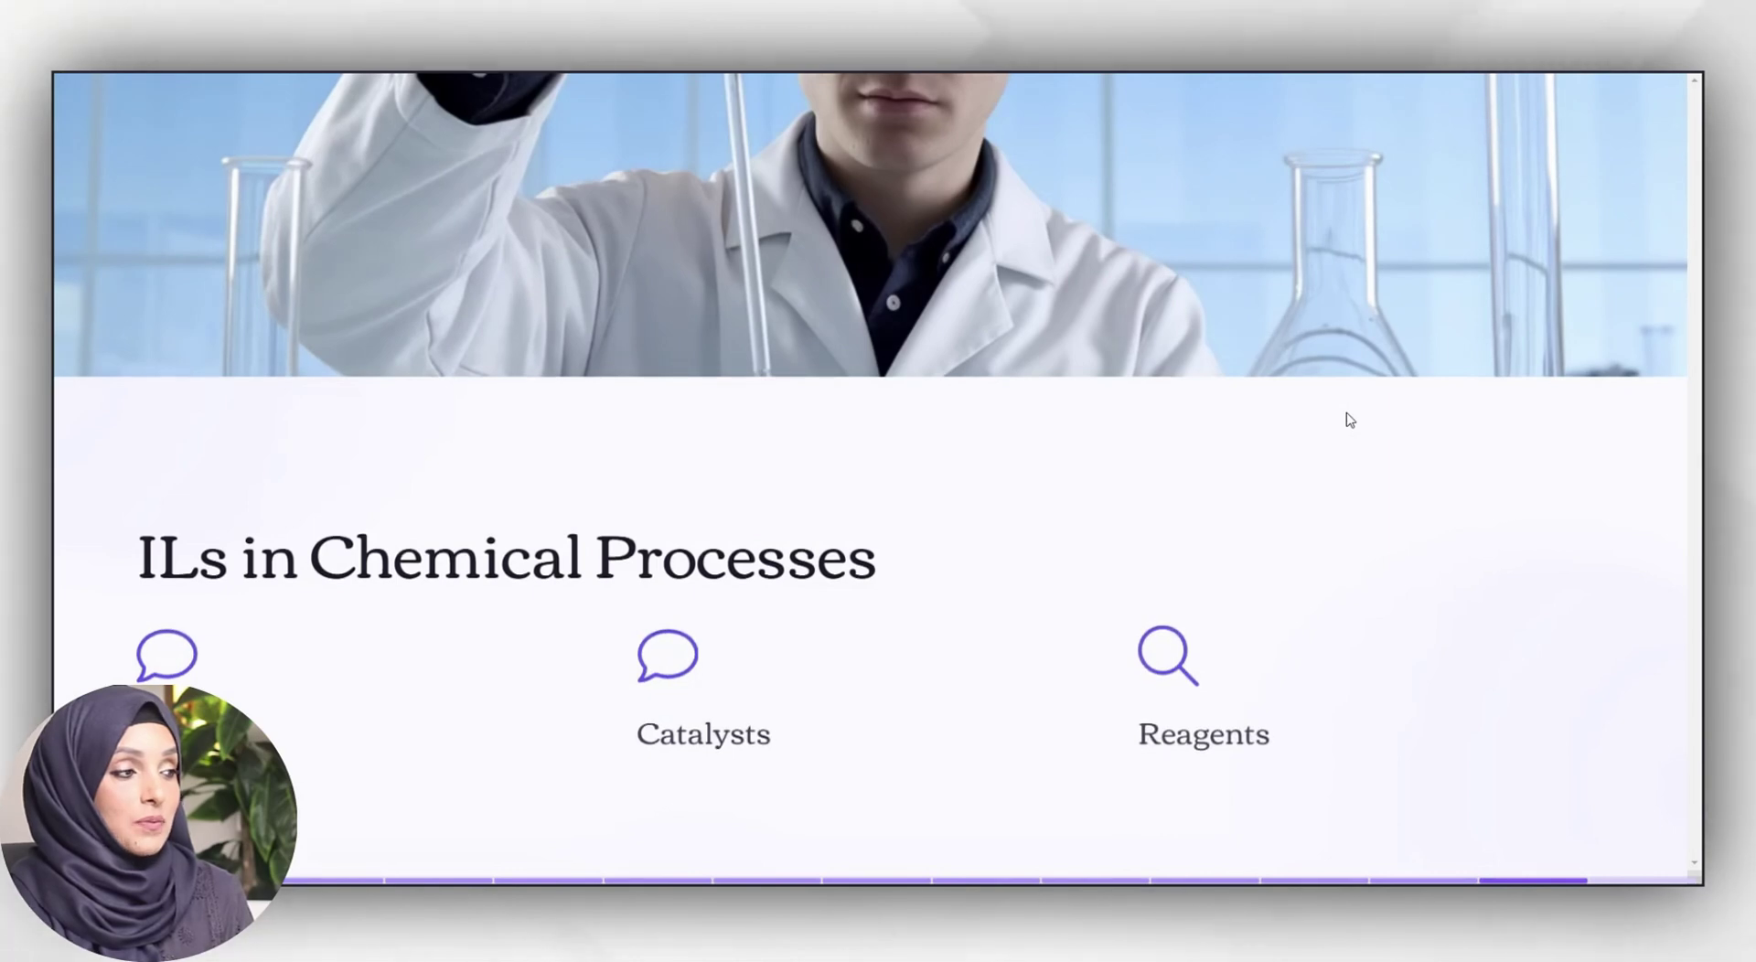
key(Right)
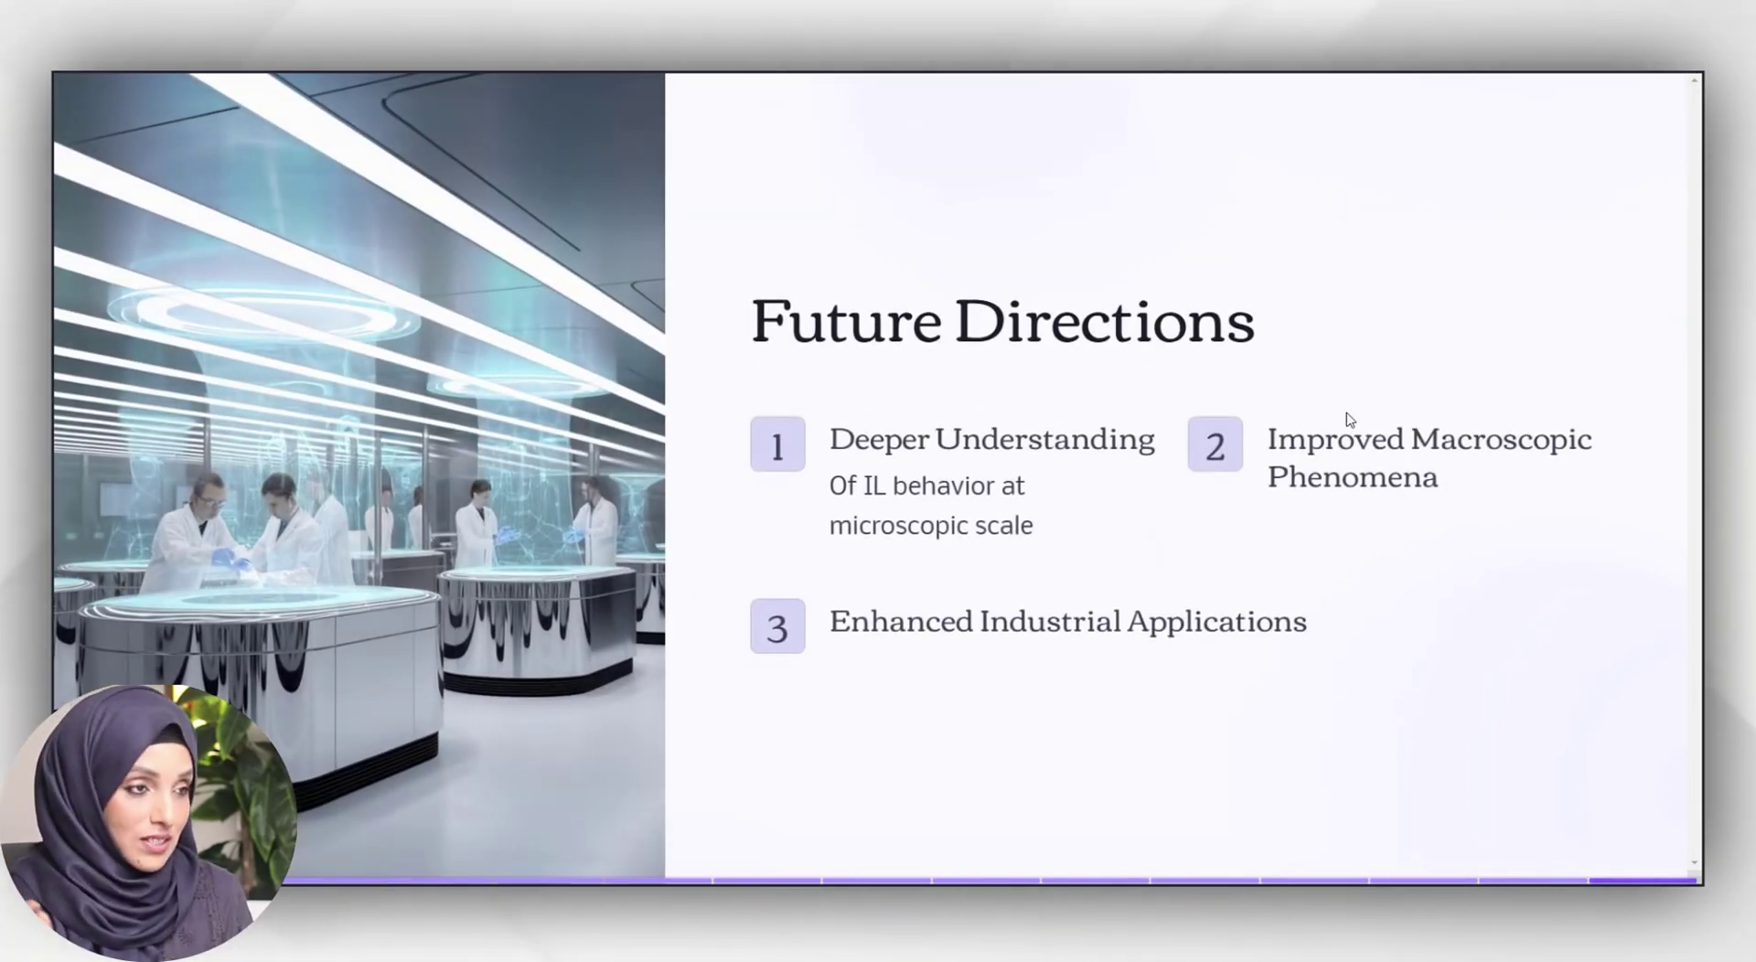
key(Escape)
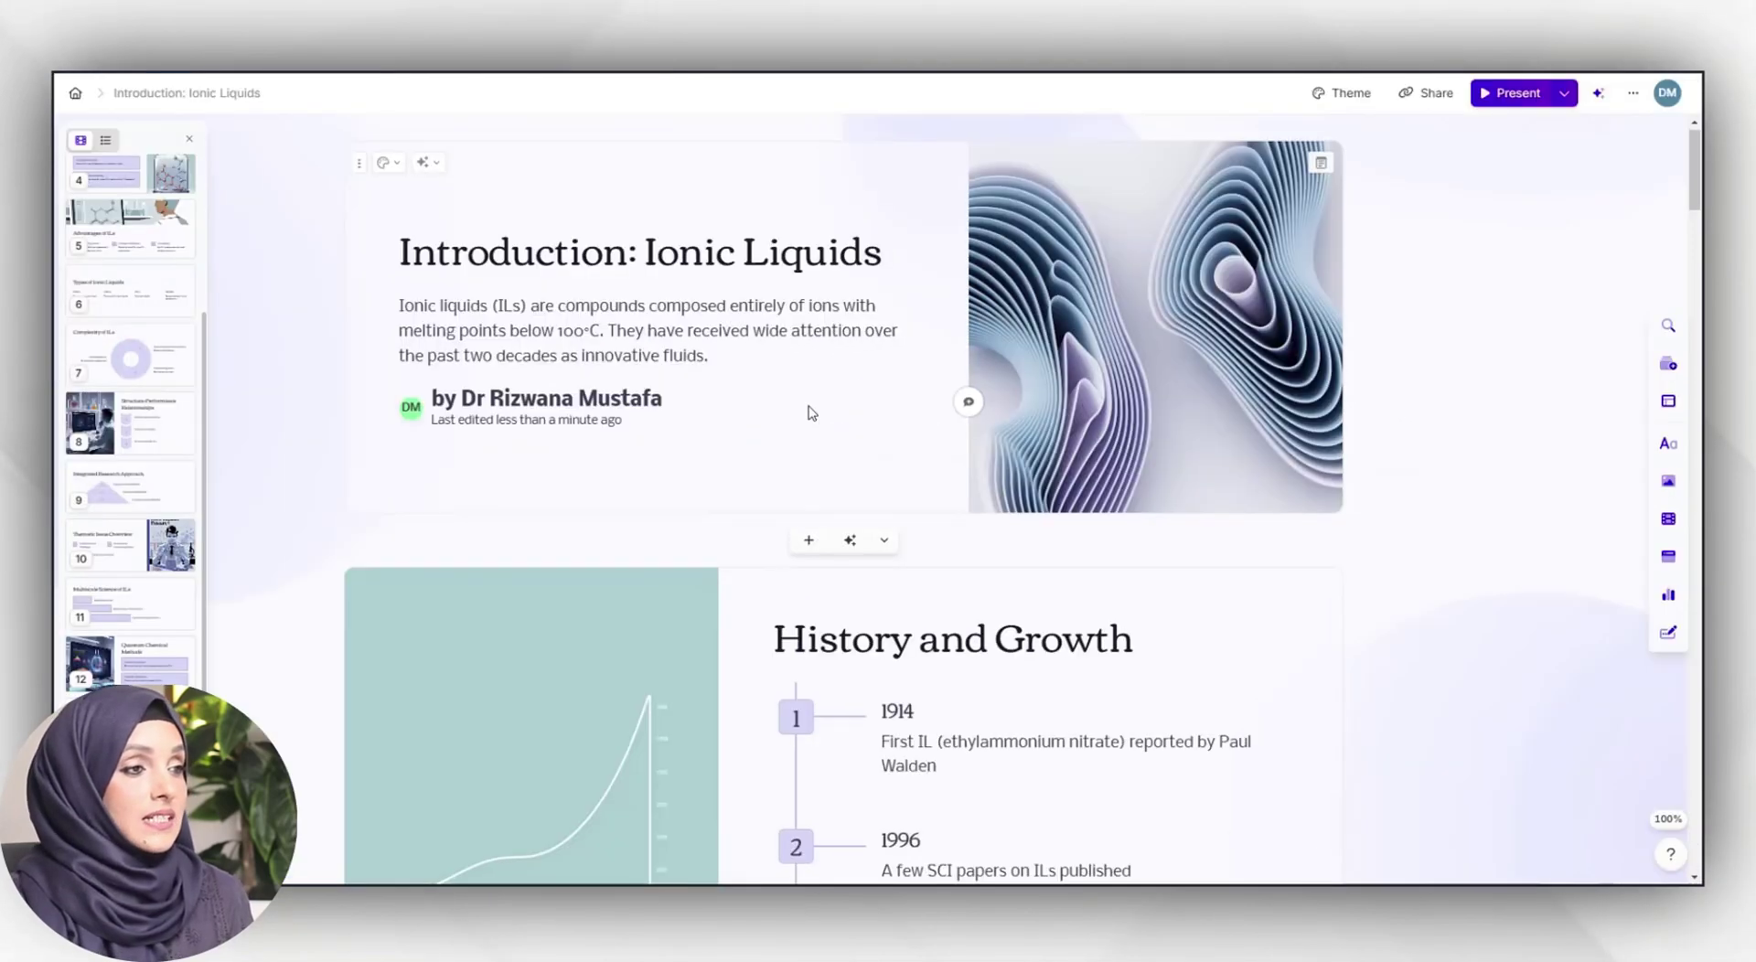
scroll(645, 481, down, 2)
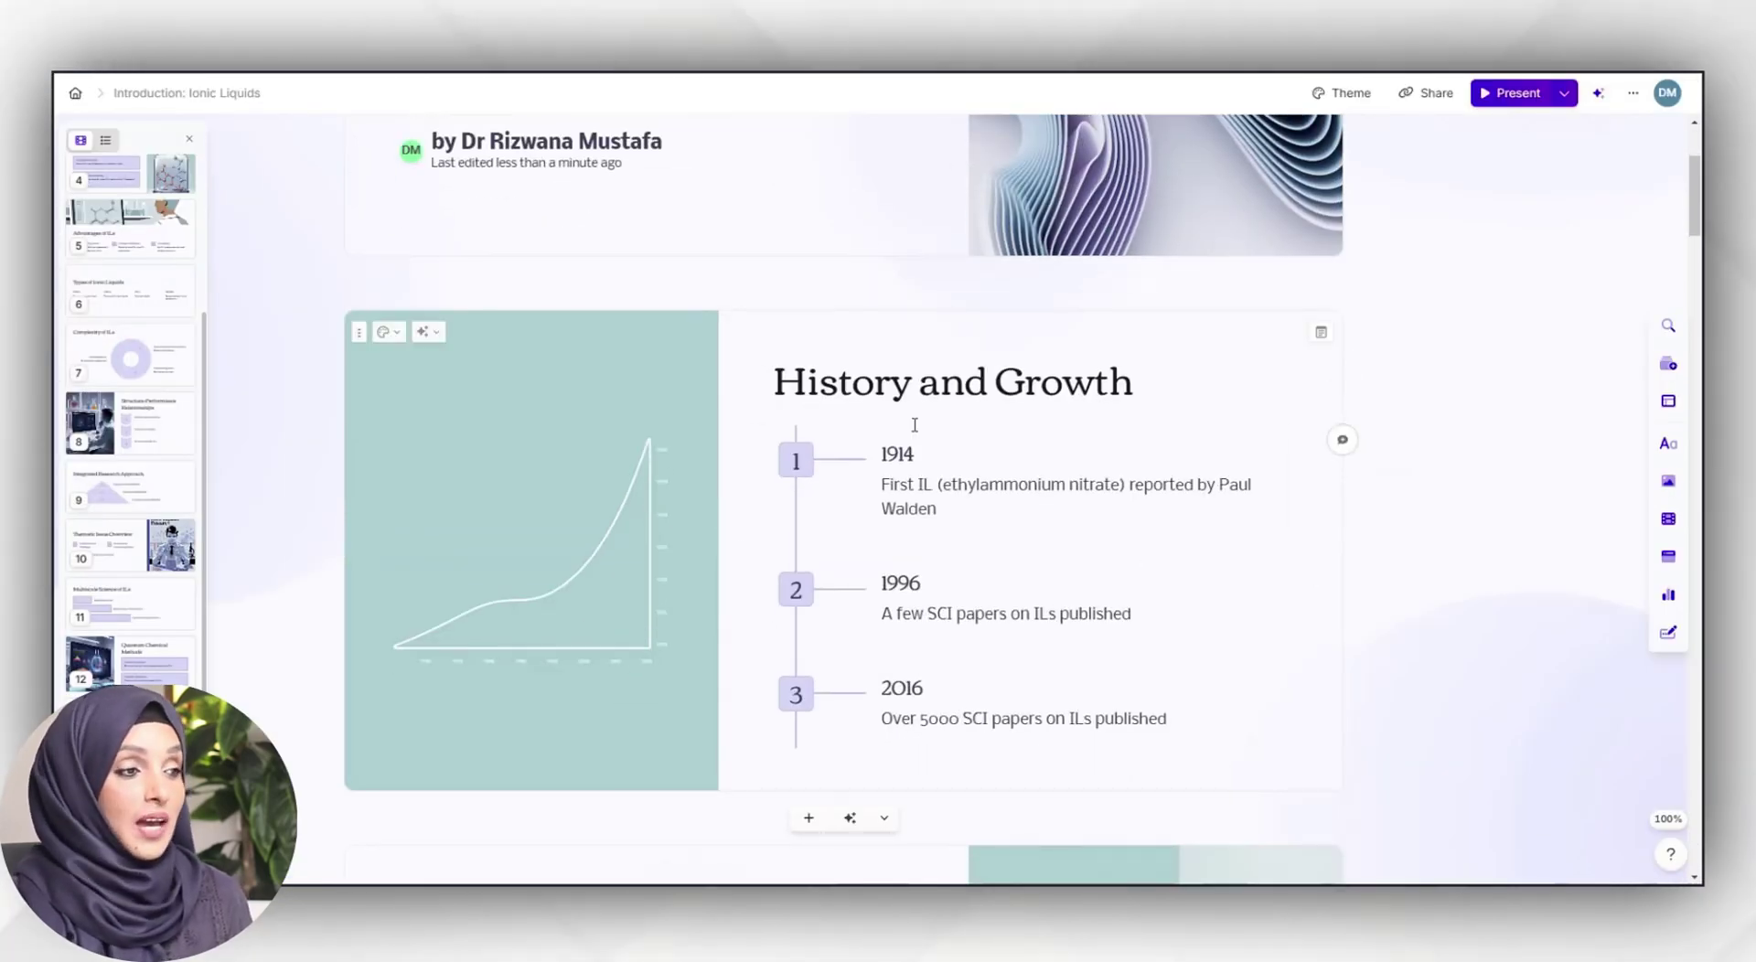
scroll(1010, 454, down, 5)
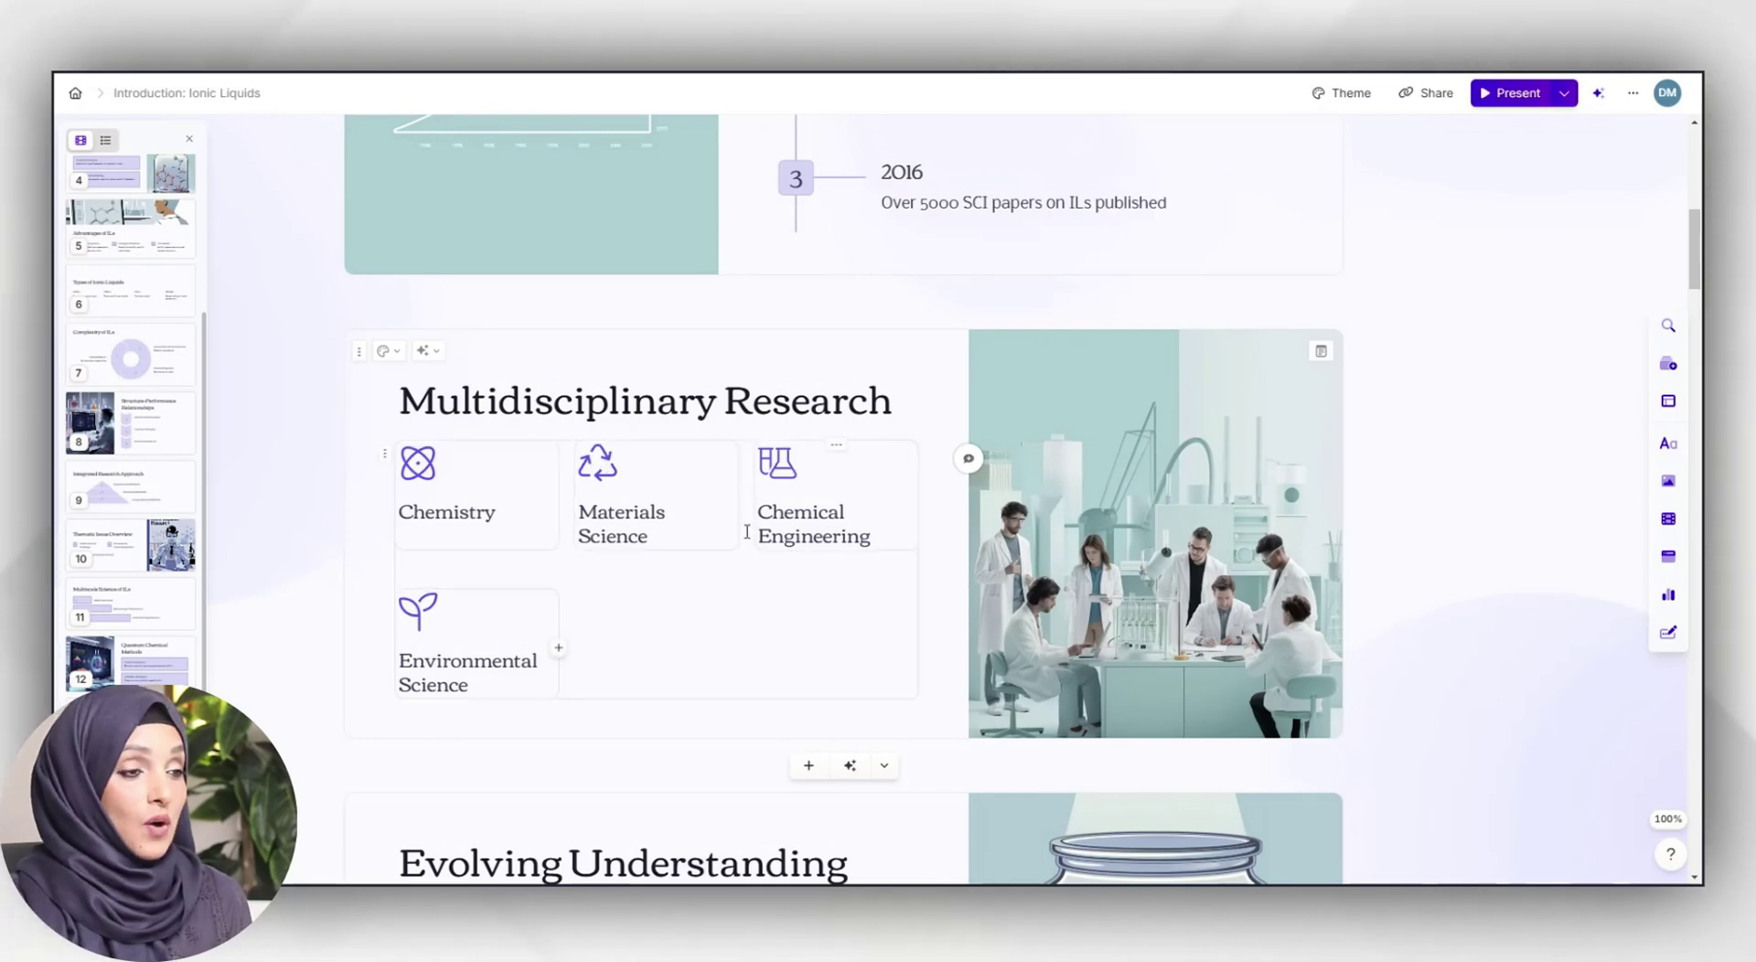
scroll(552, 529, down, 5)
scroll(686, 483, down, 5)
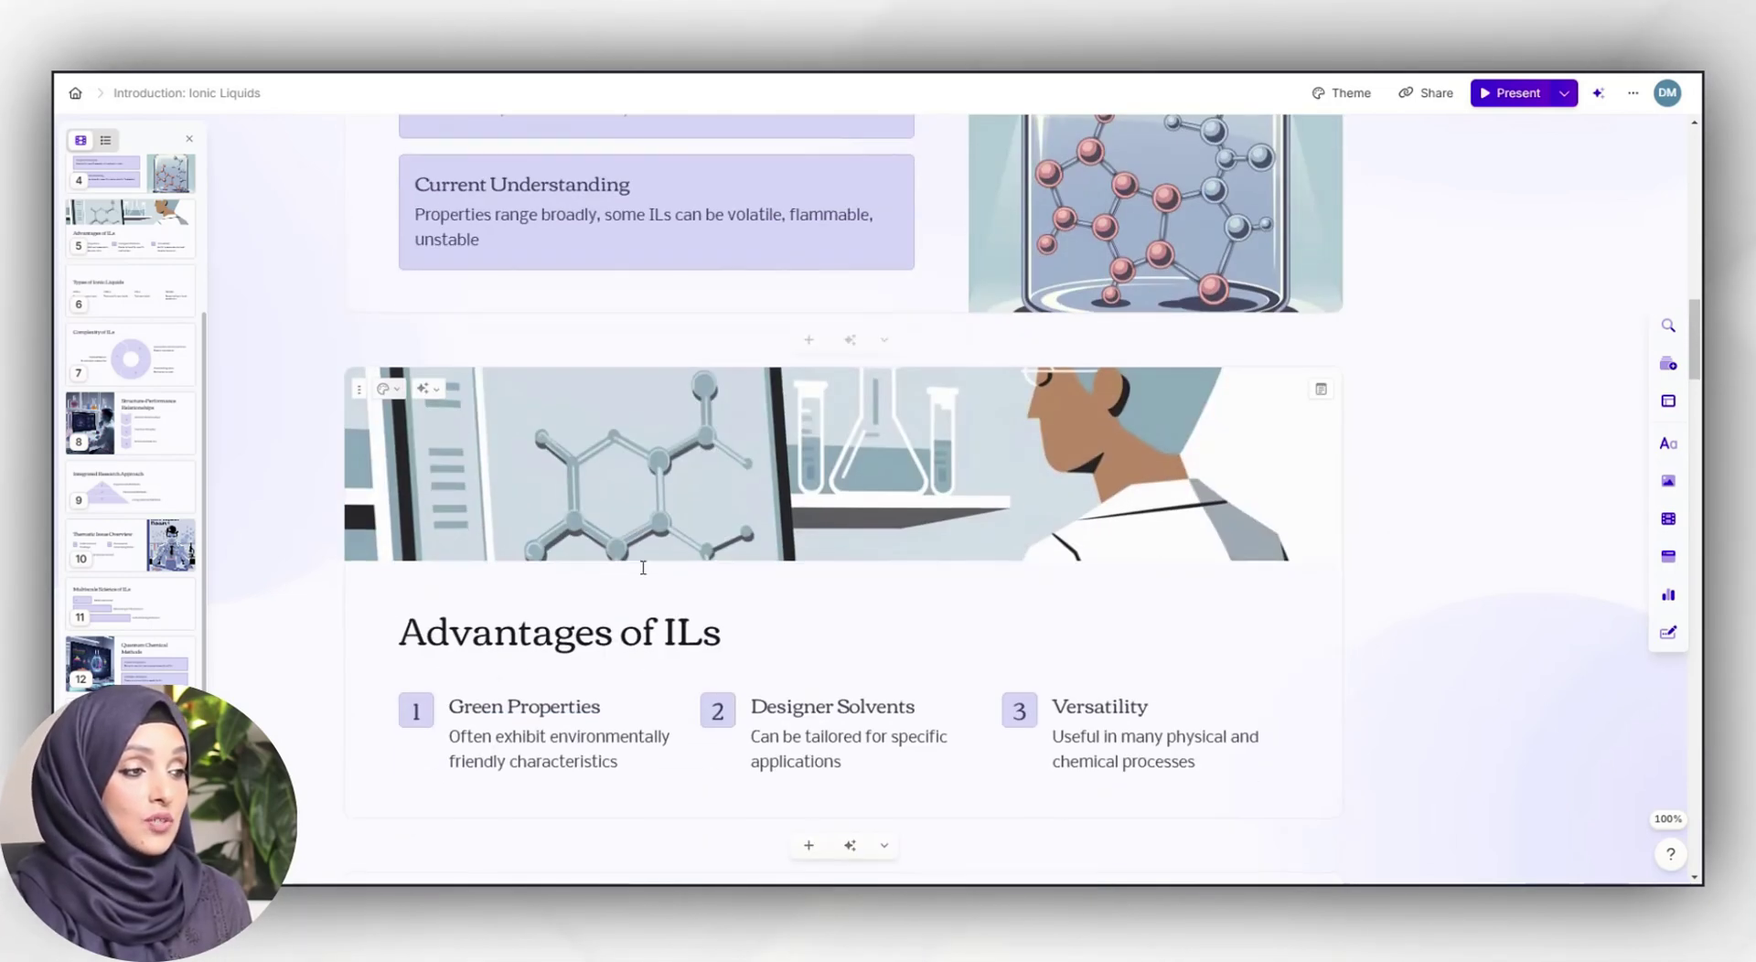
scroll(632, 622, down, 5)
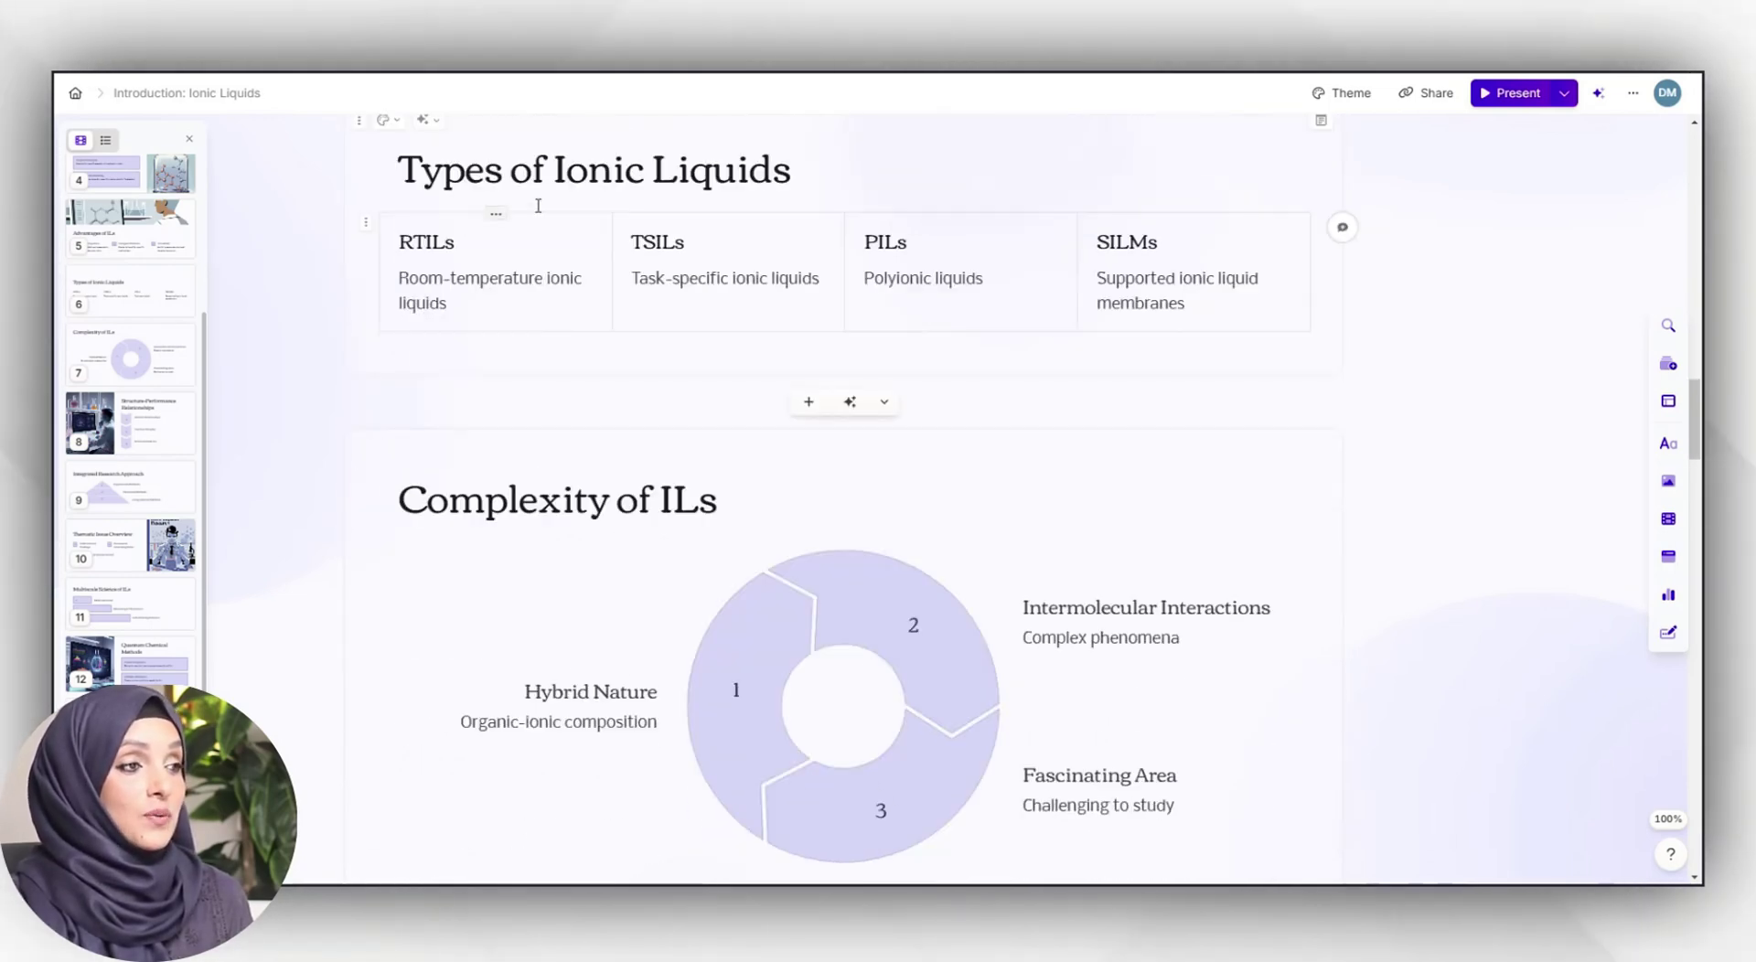
scroll(674, 401, down, 3)
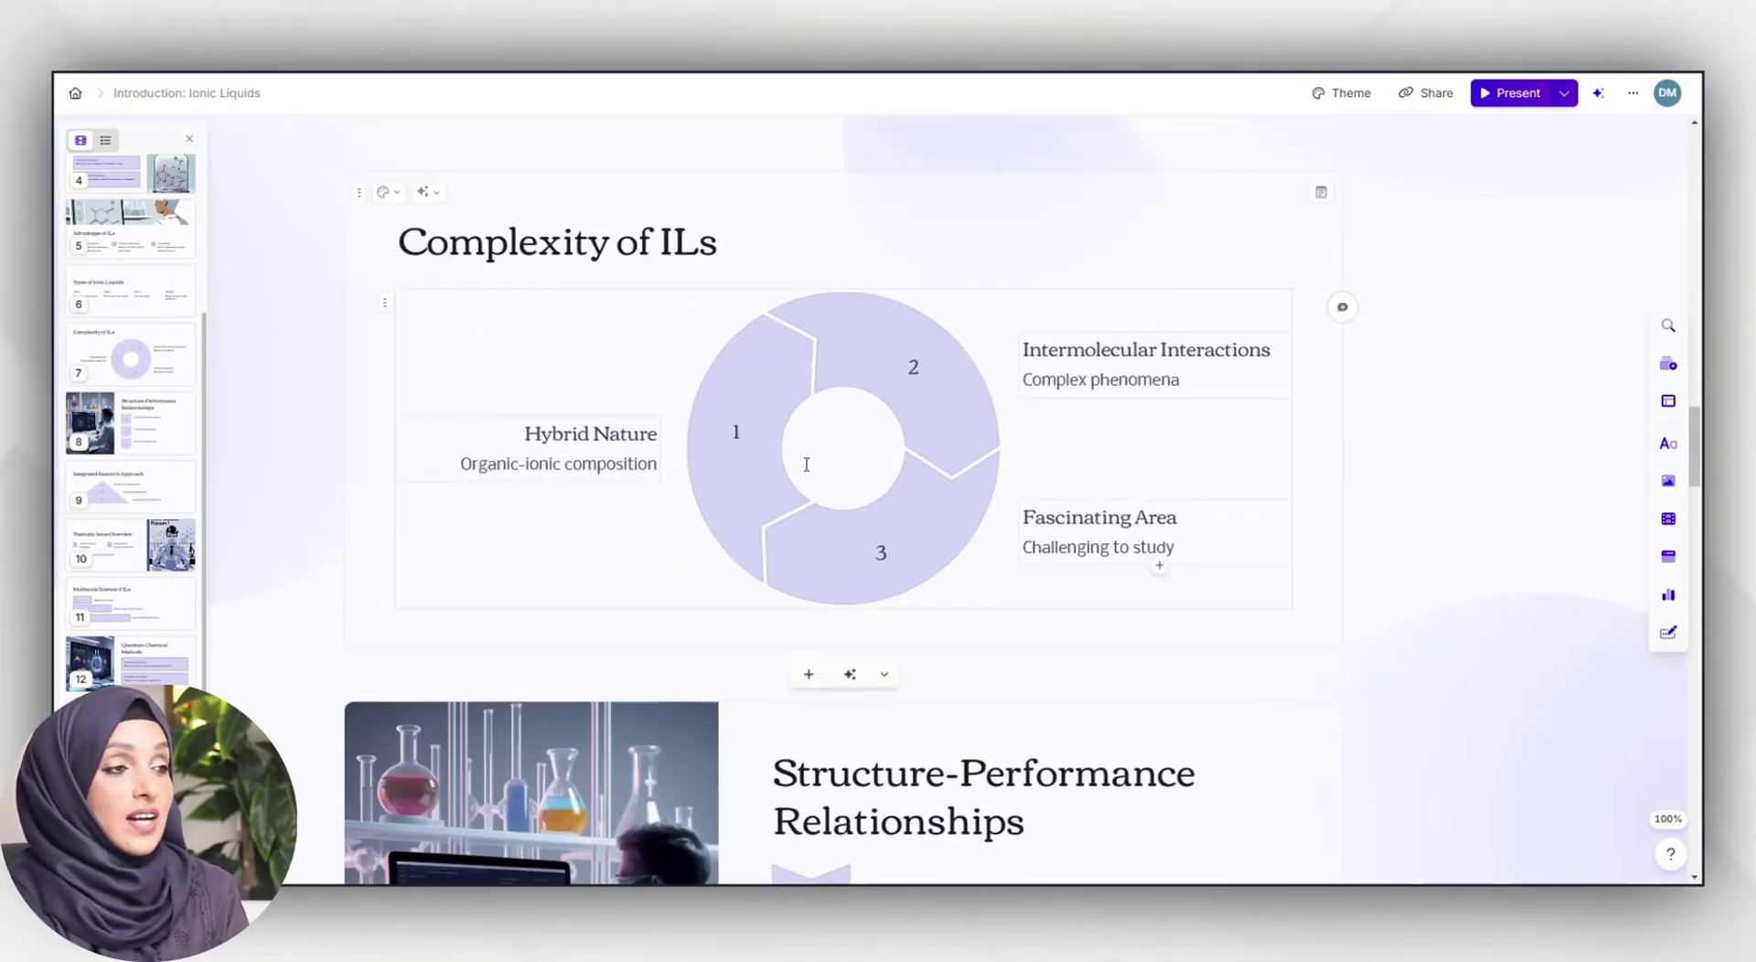
scroll(805, 464, down, 3)
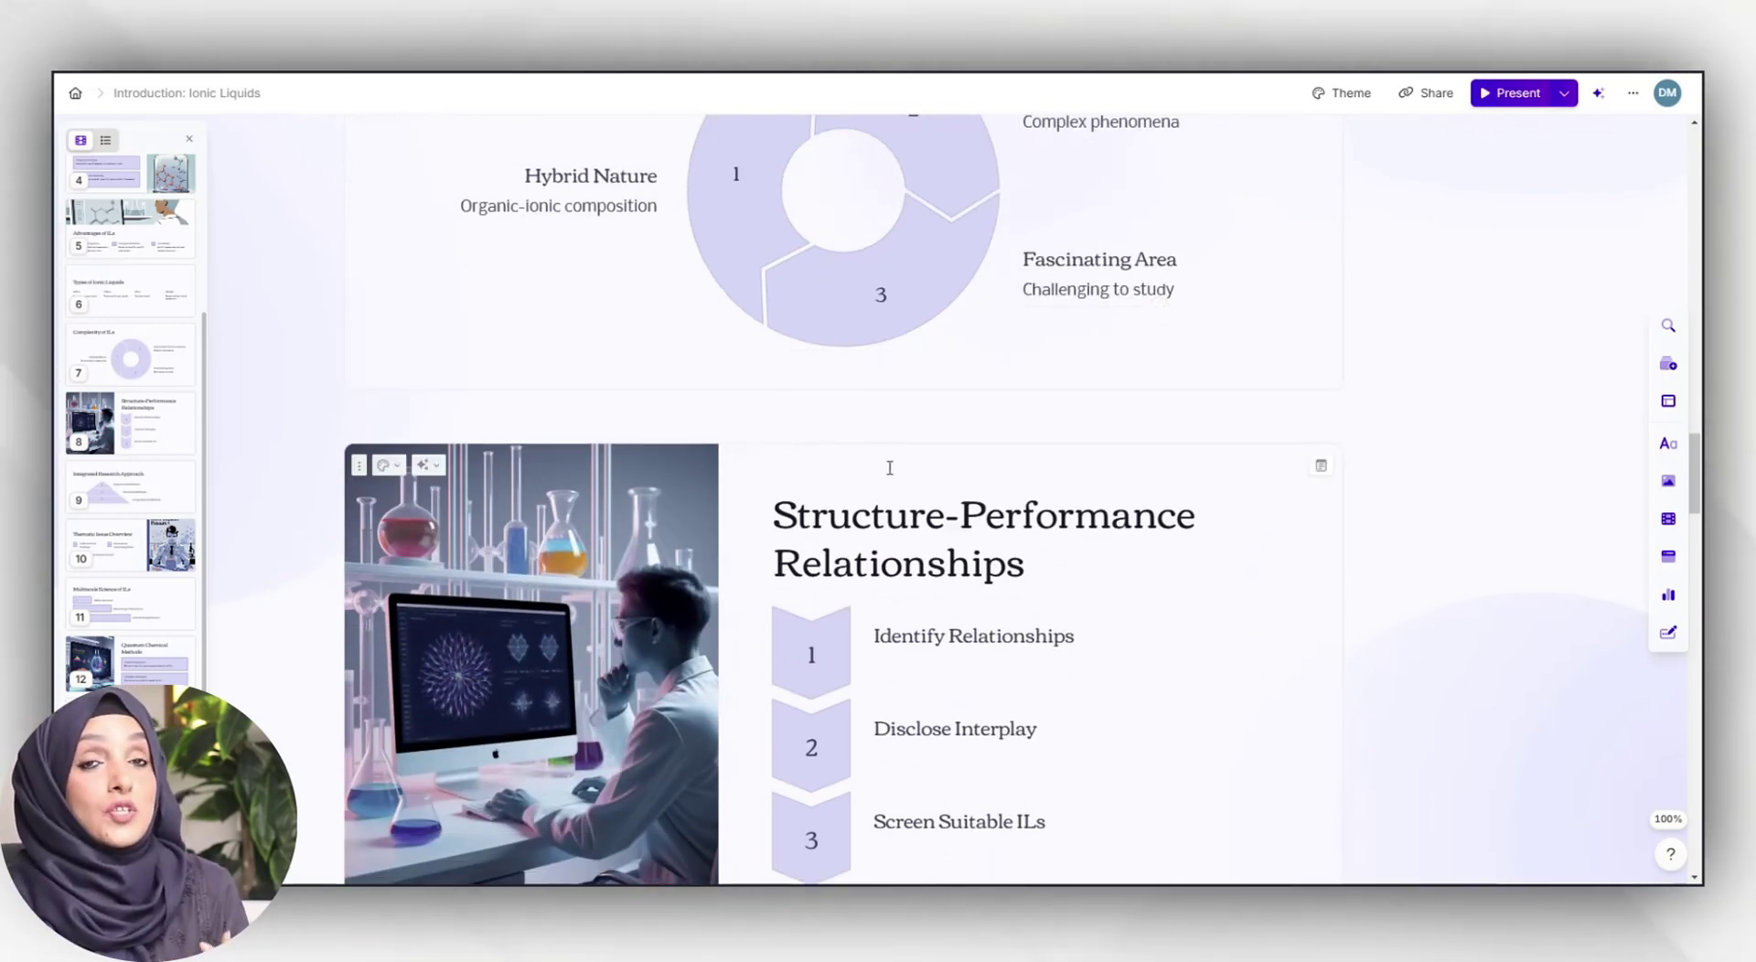
scroll(889, 467, down, 8)
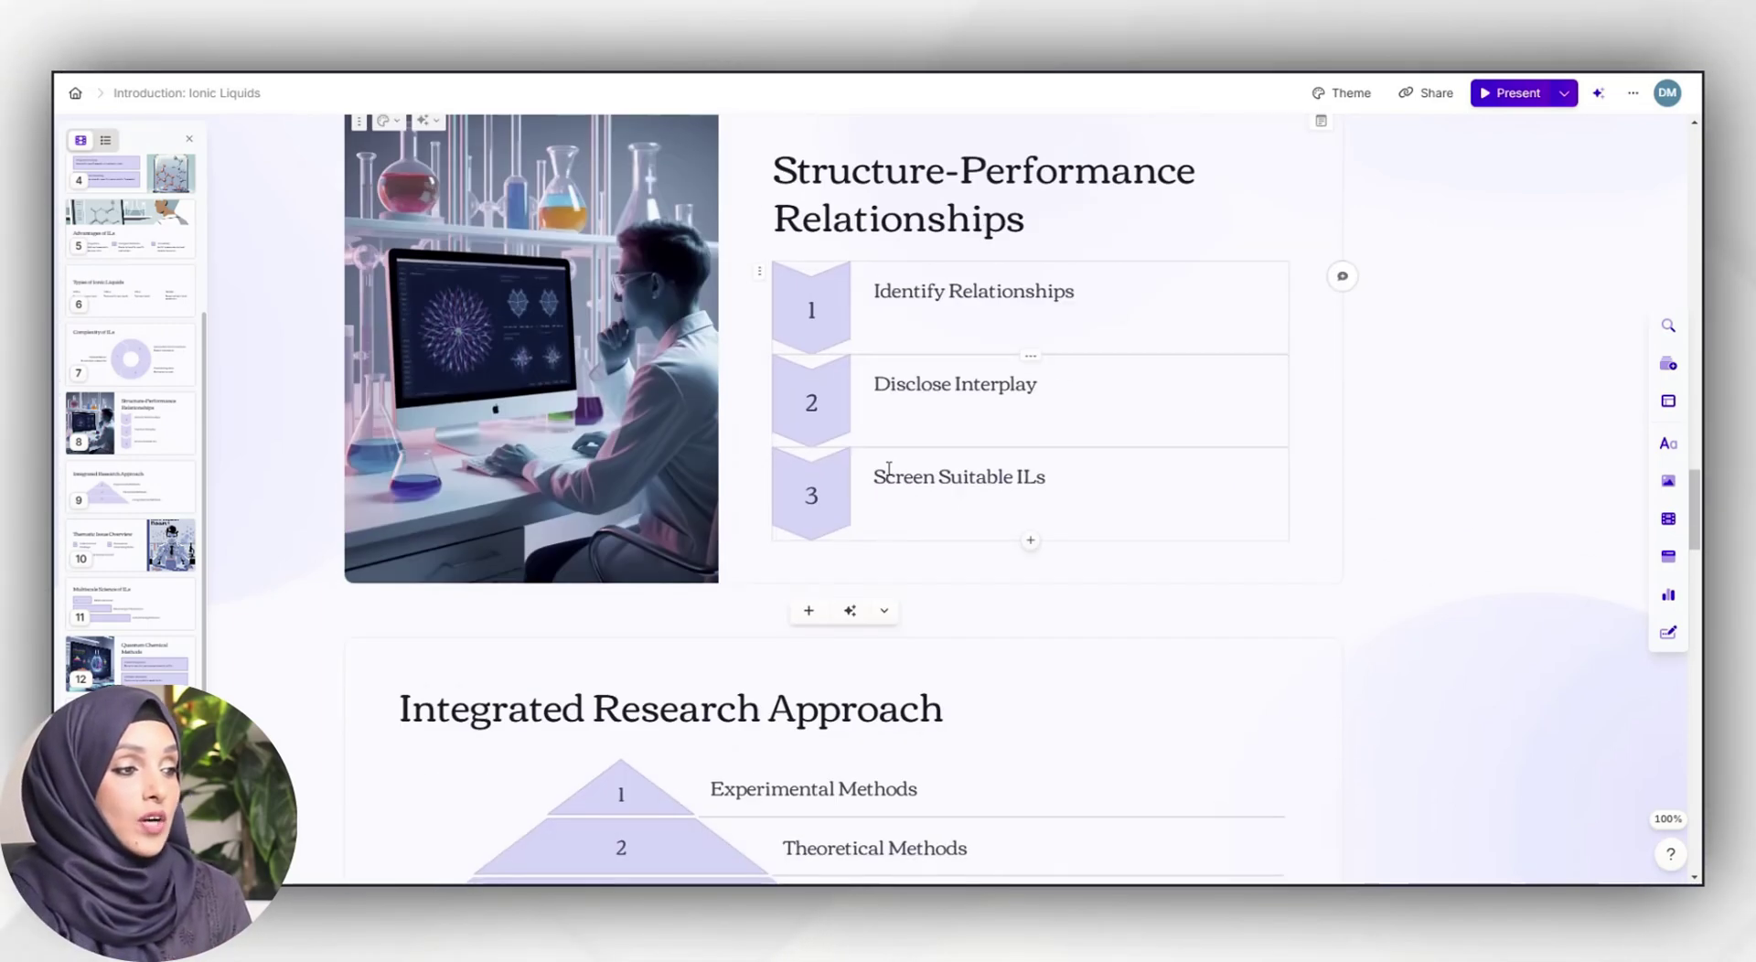
scroll(889, 468, down, 15)
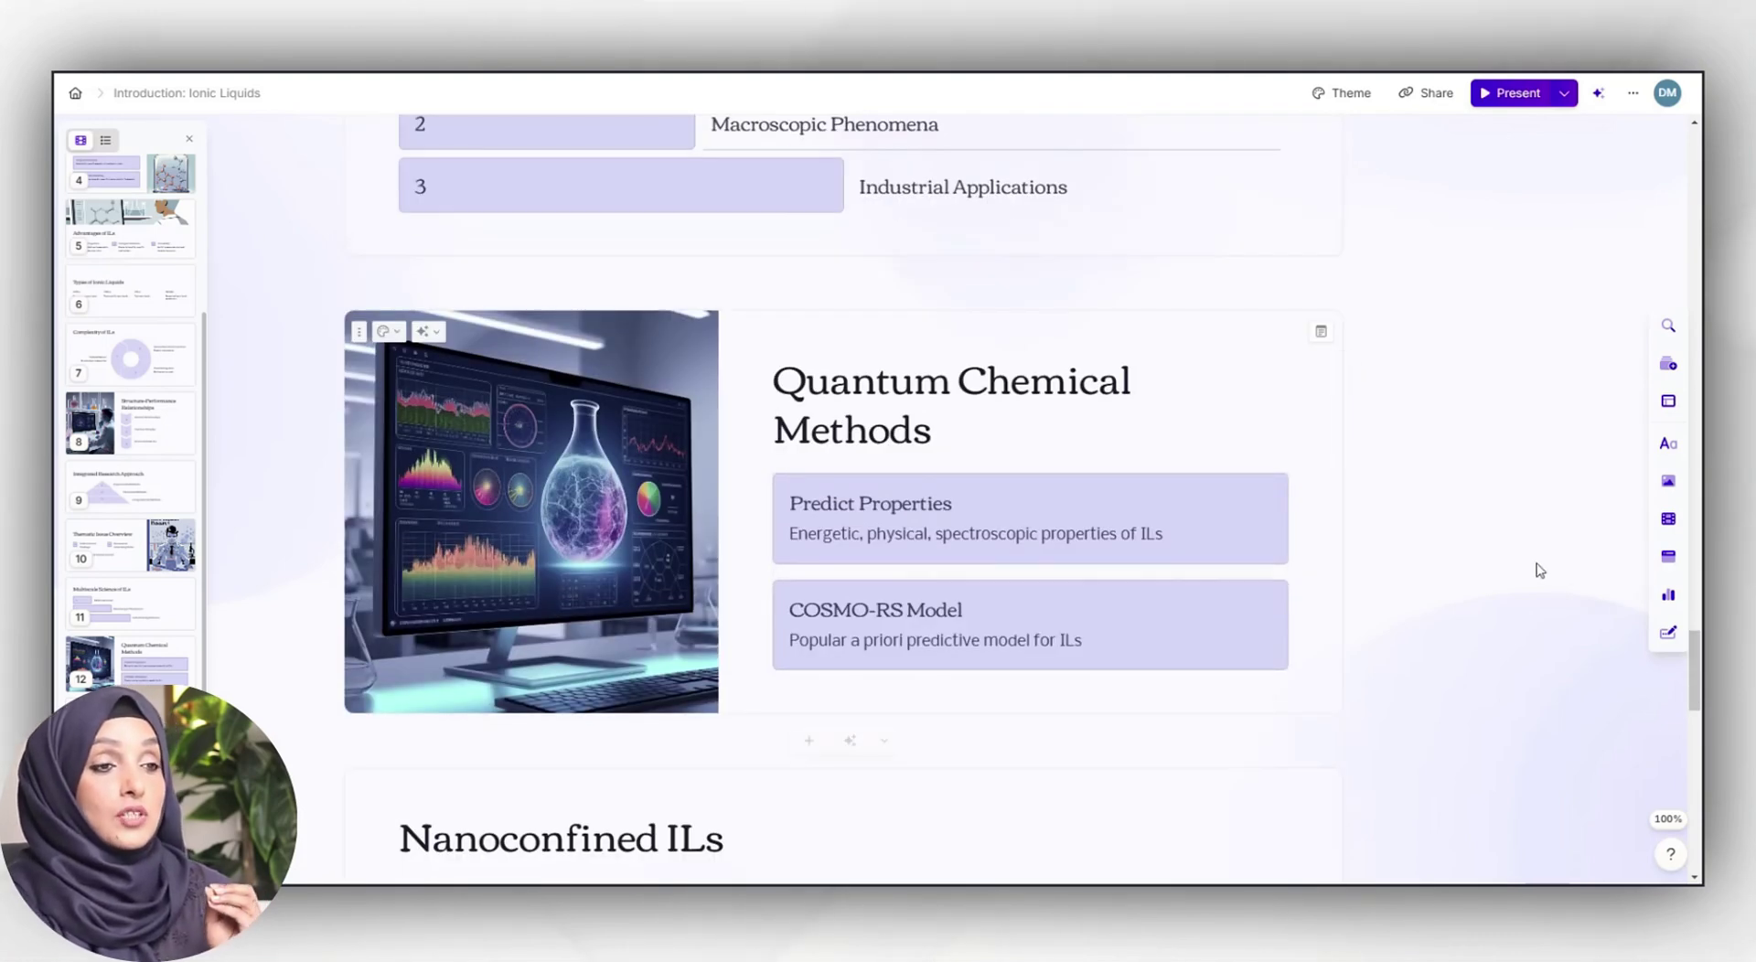
- Browse the Charts & diagrams panel, then switch to the Forms & buttons options
click(1669, 595)
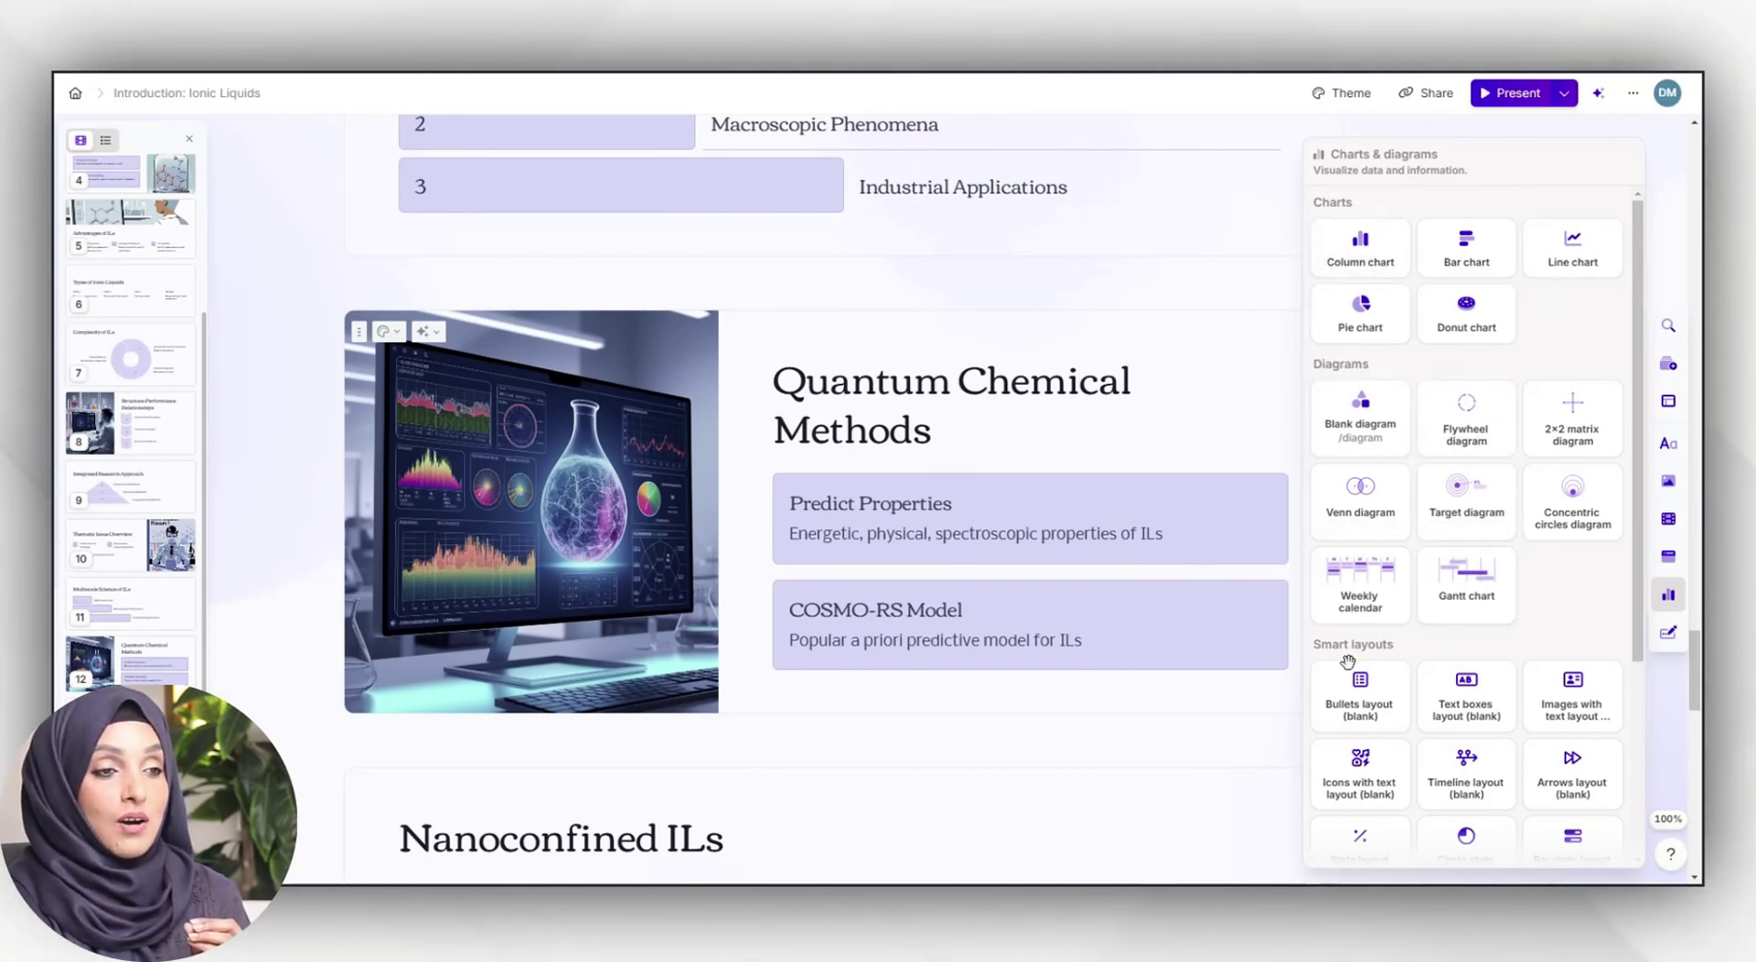
scroll(1372, 720, down, 3)
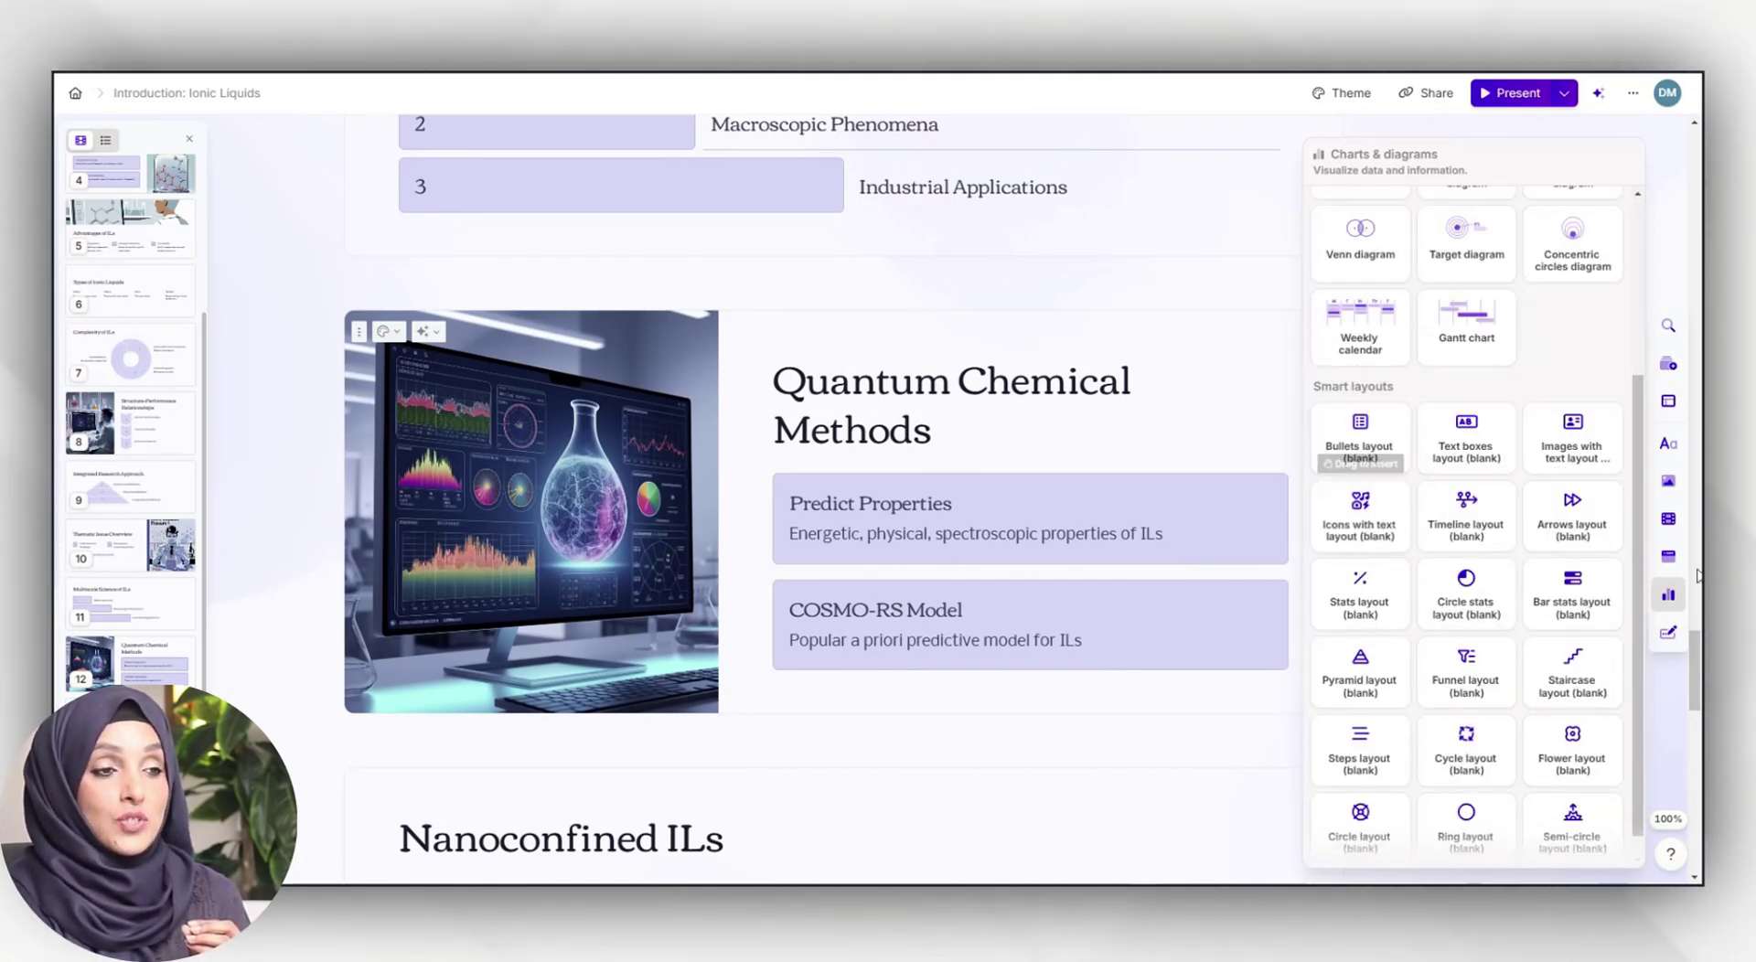
click(1669, 632)
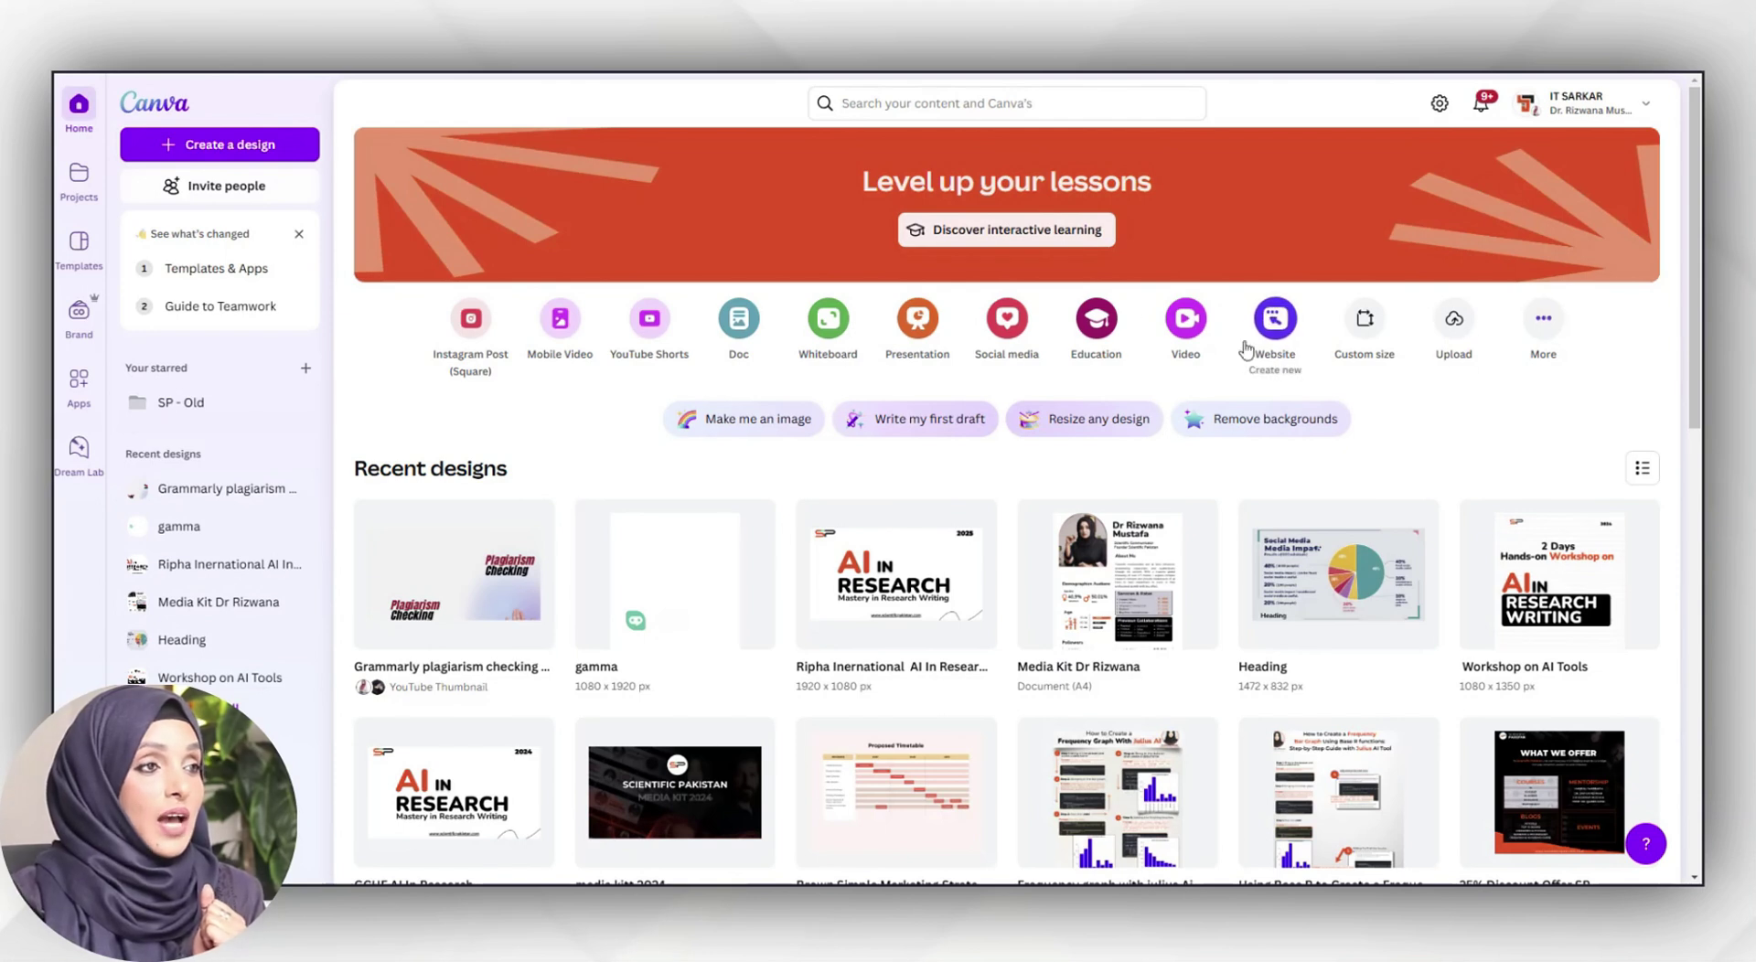
- Search Canva for 'Phd Research presentation' and scroll down through the template results
click(1094, 105)
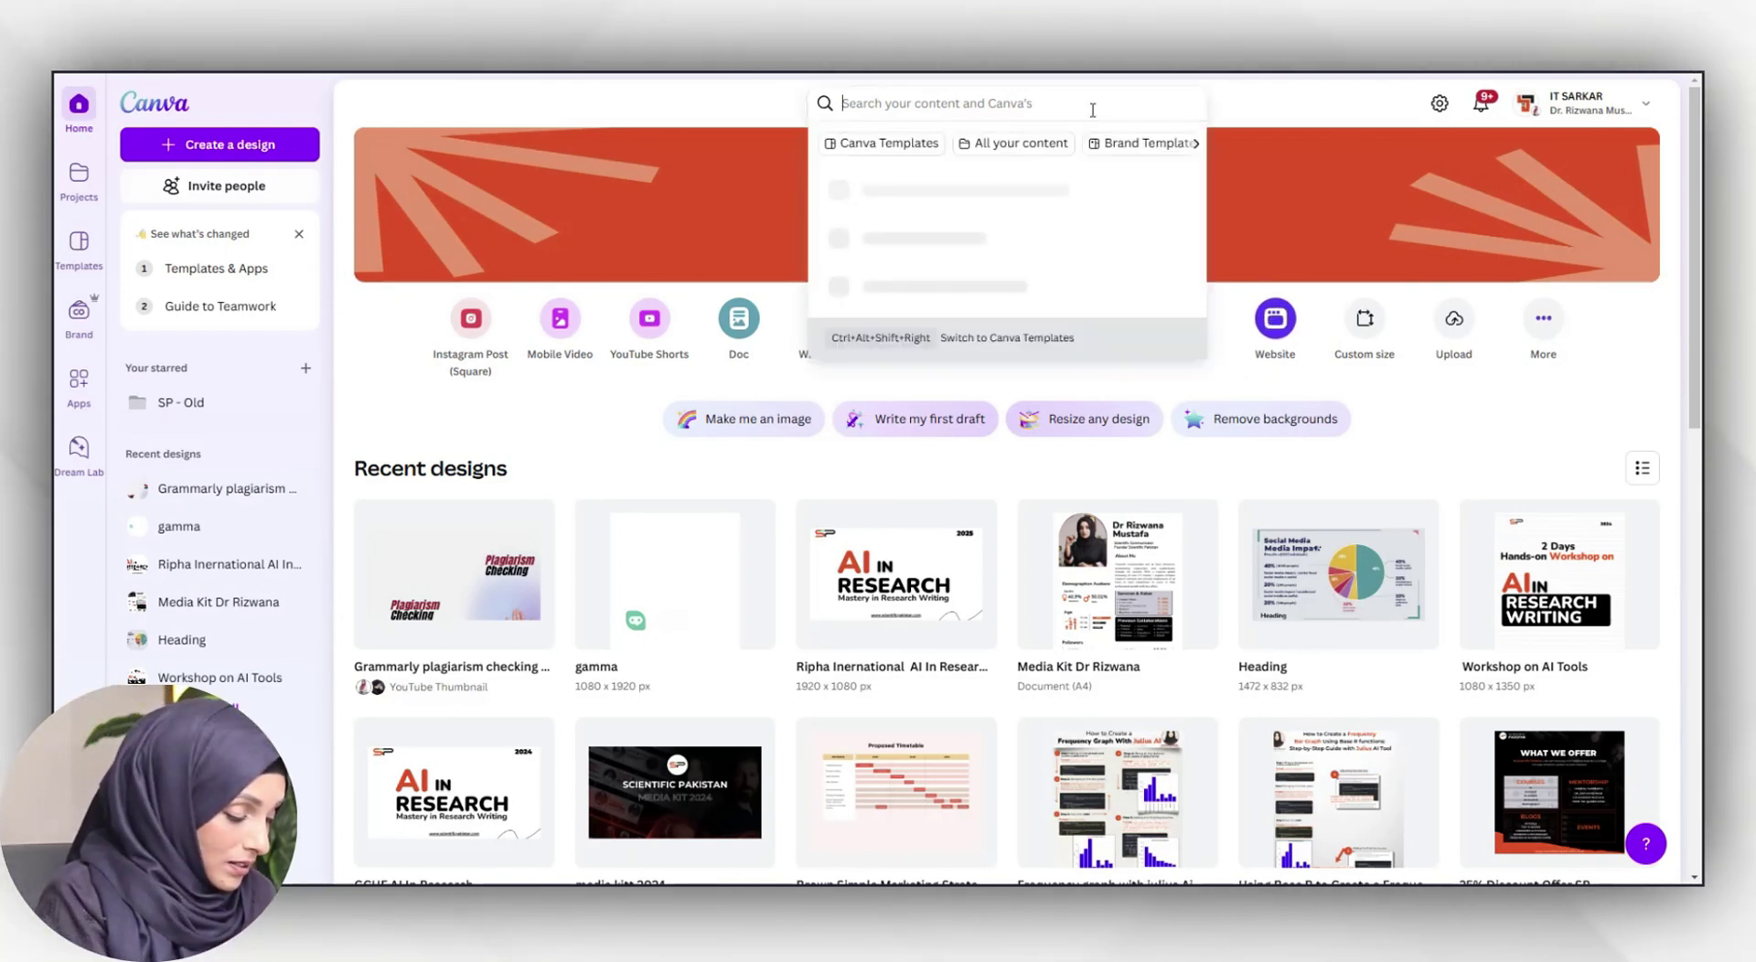
text(Phd Research pres)
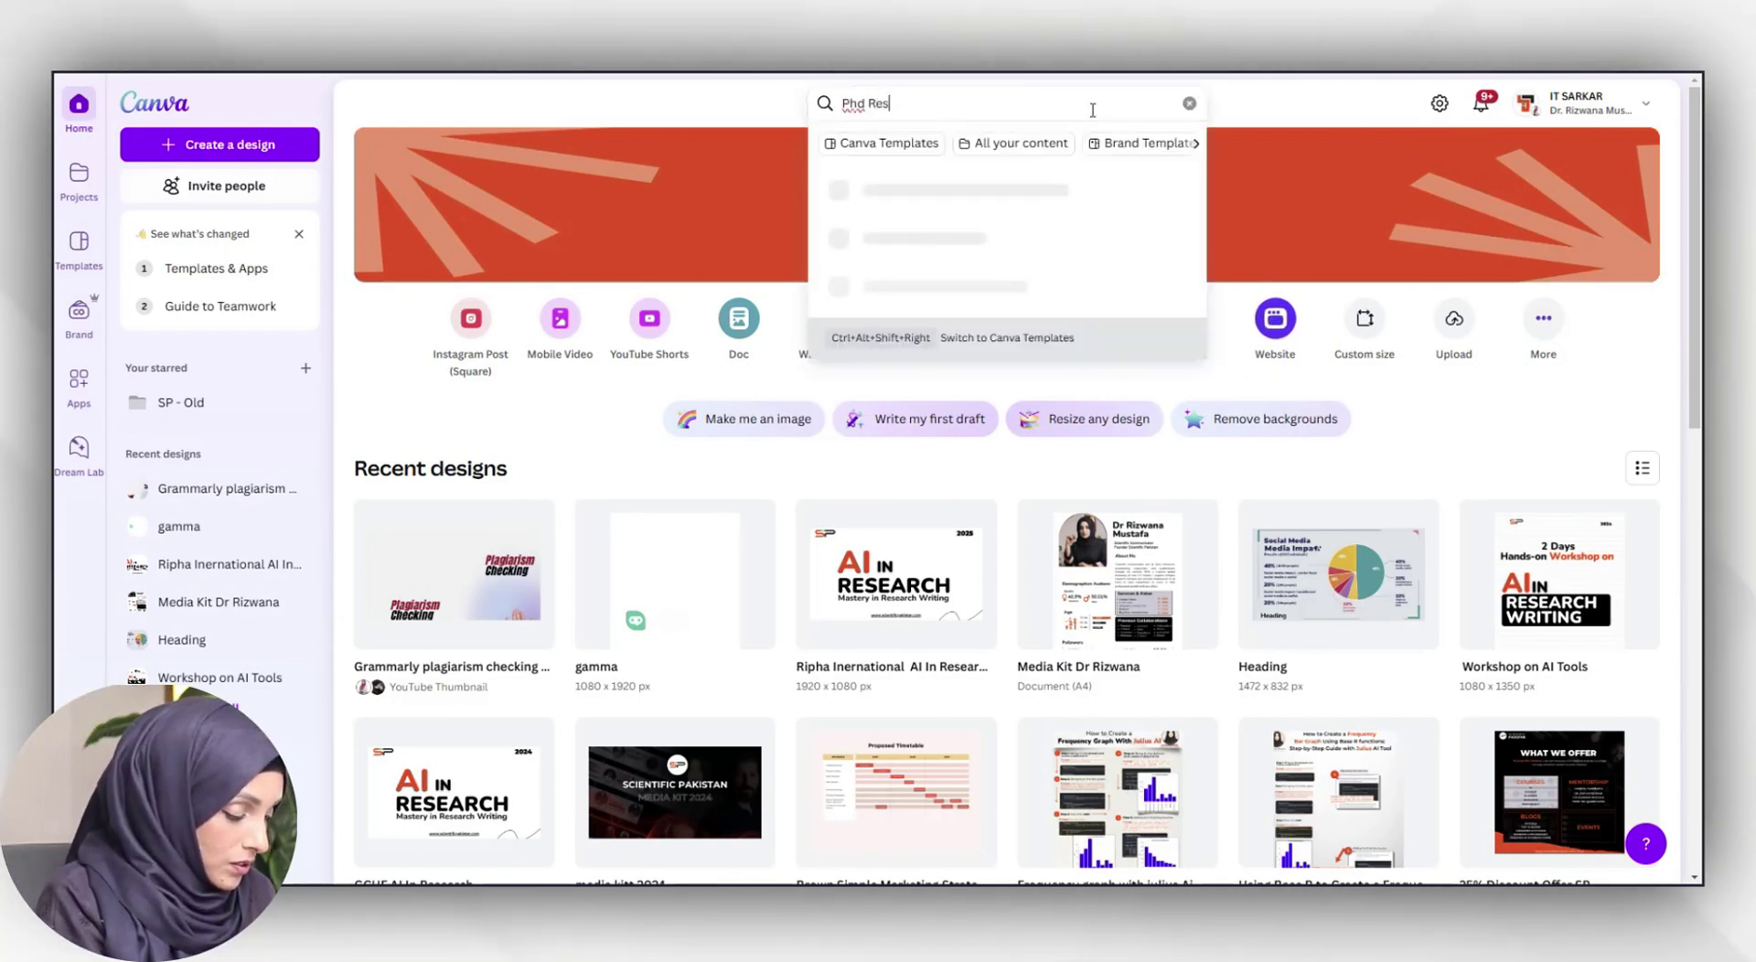
text(entation)
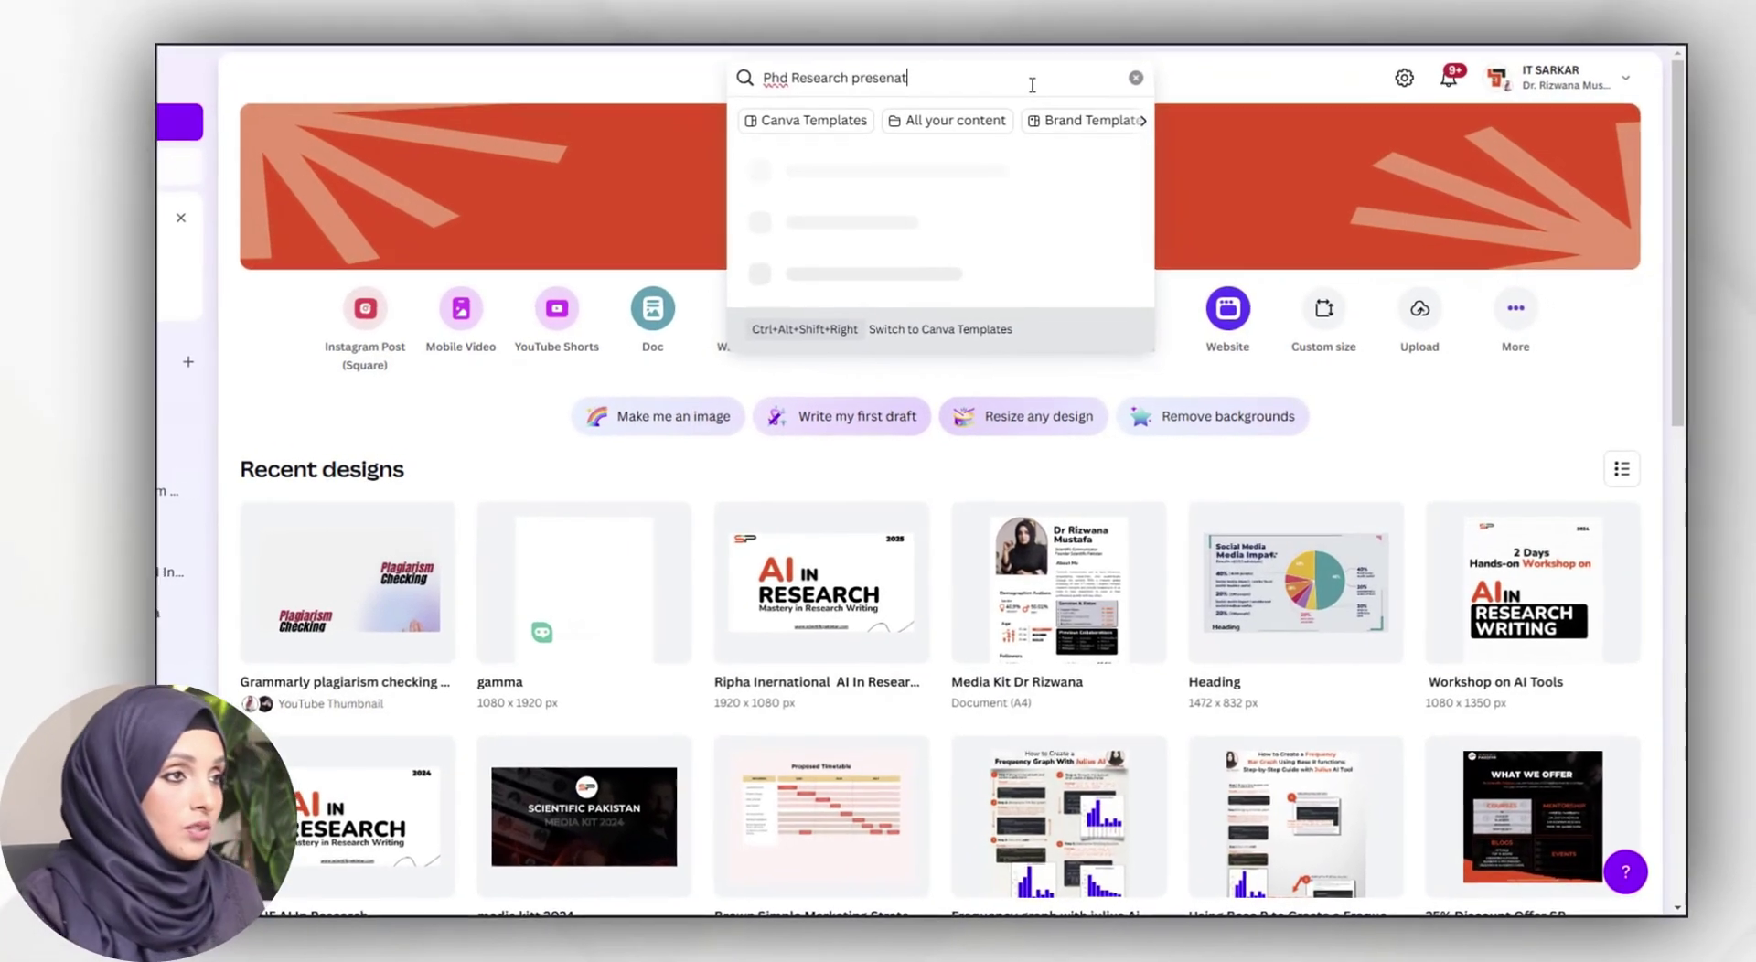
key(Return)
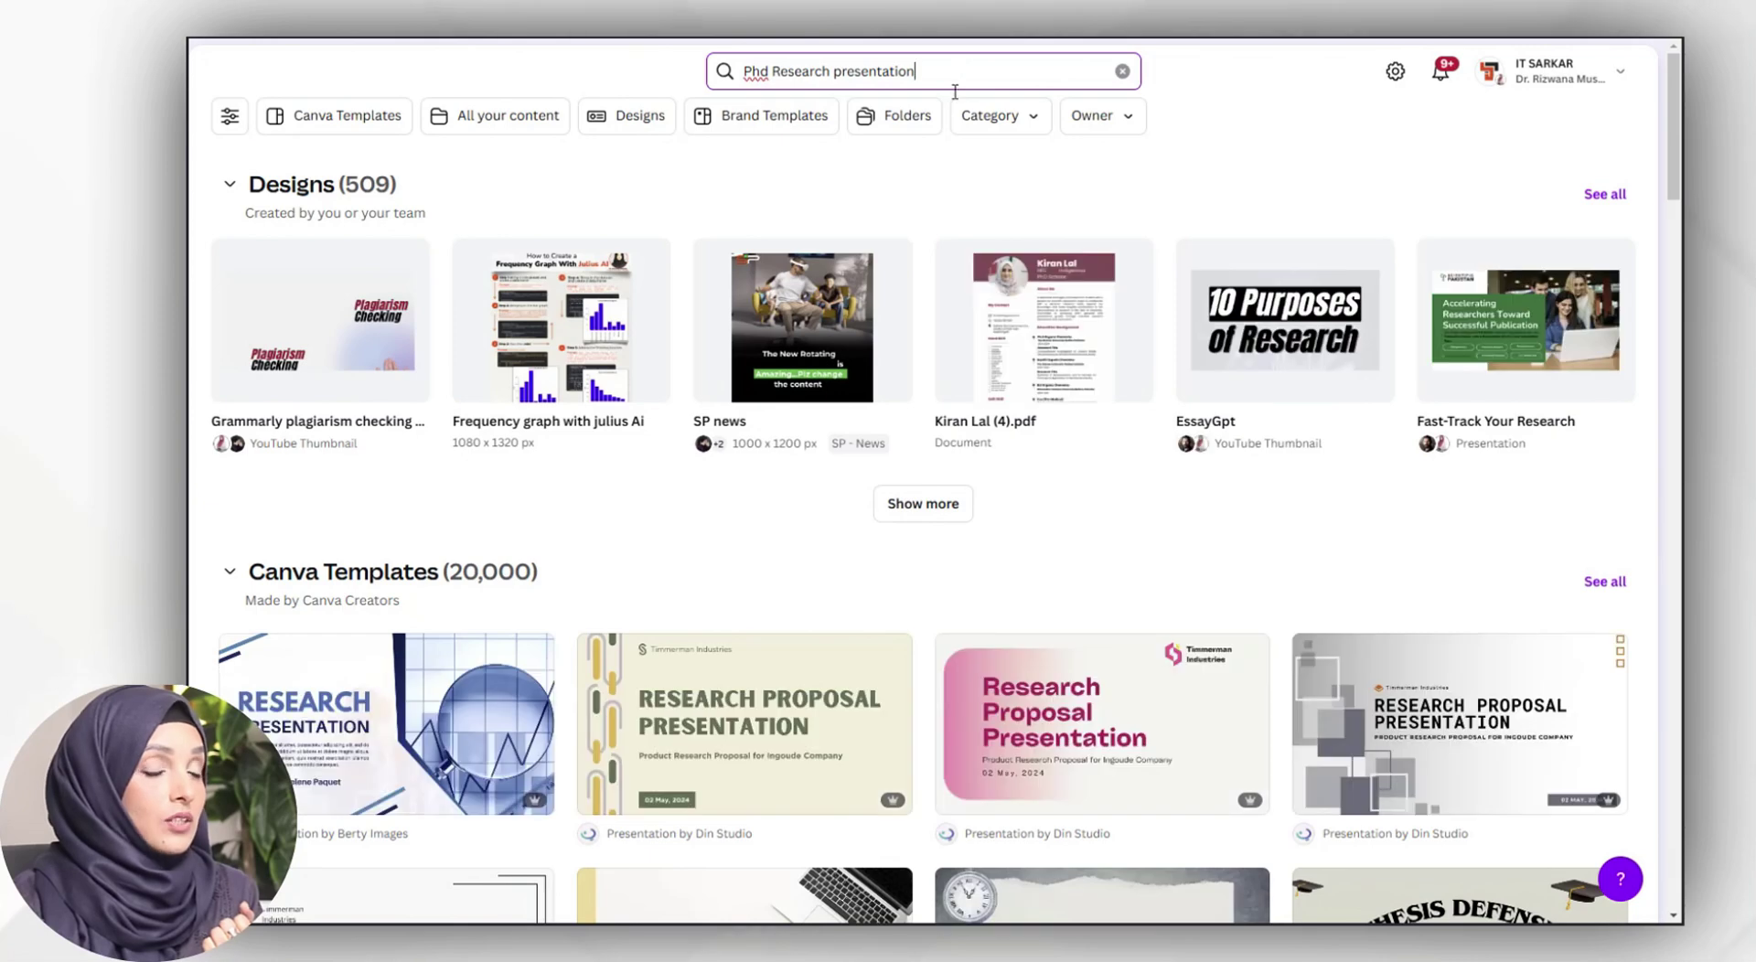
scroll(788, 487, down, 3)
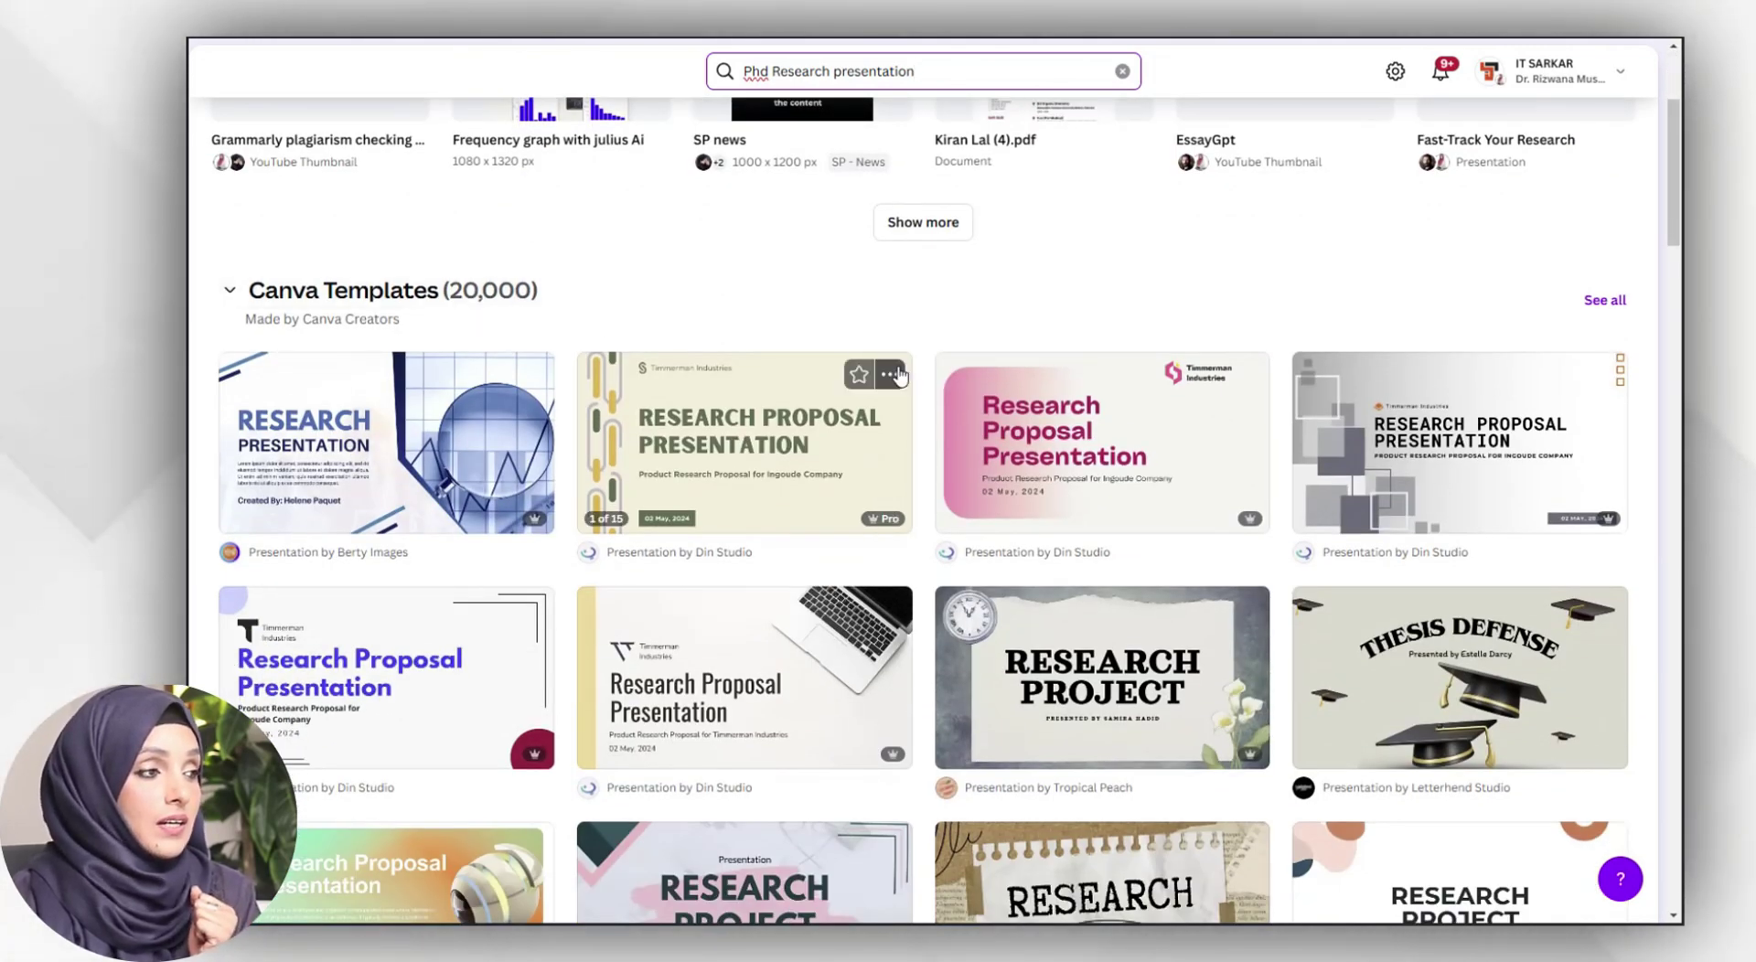
scroll(900, 637, down, 5)
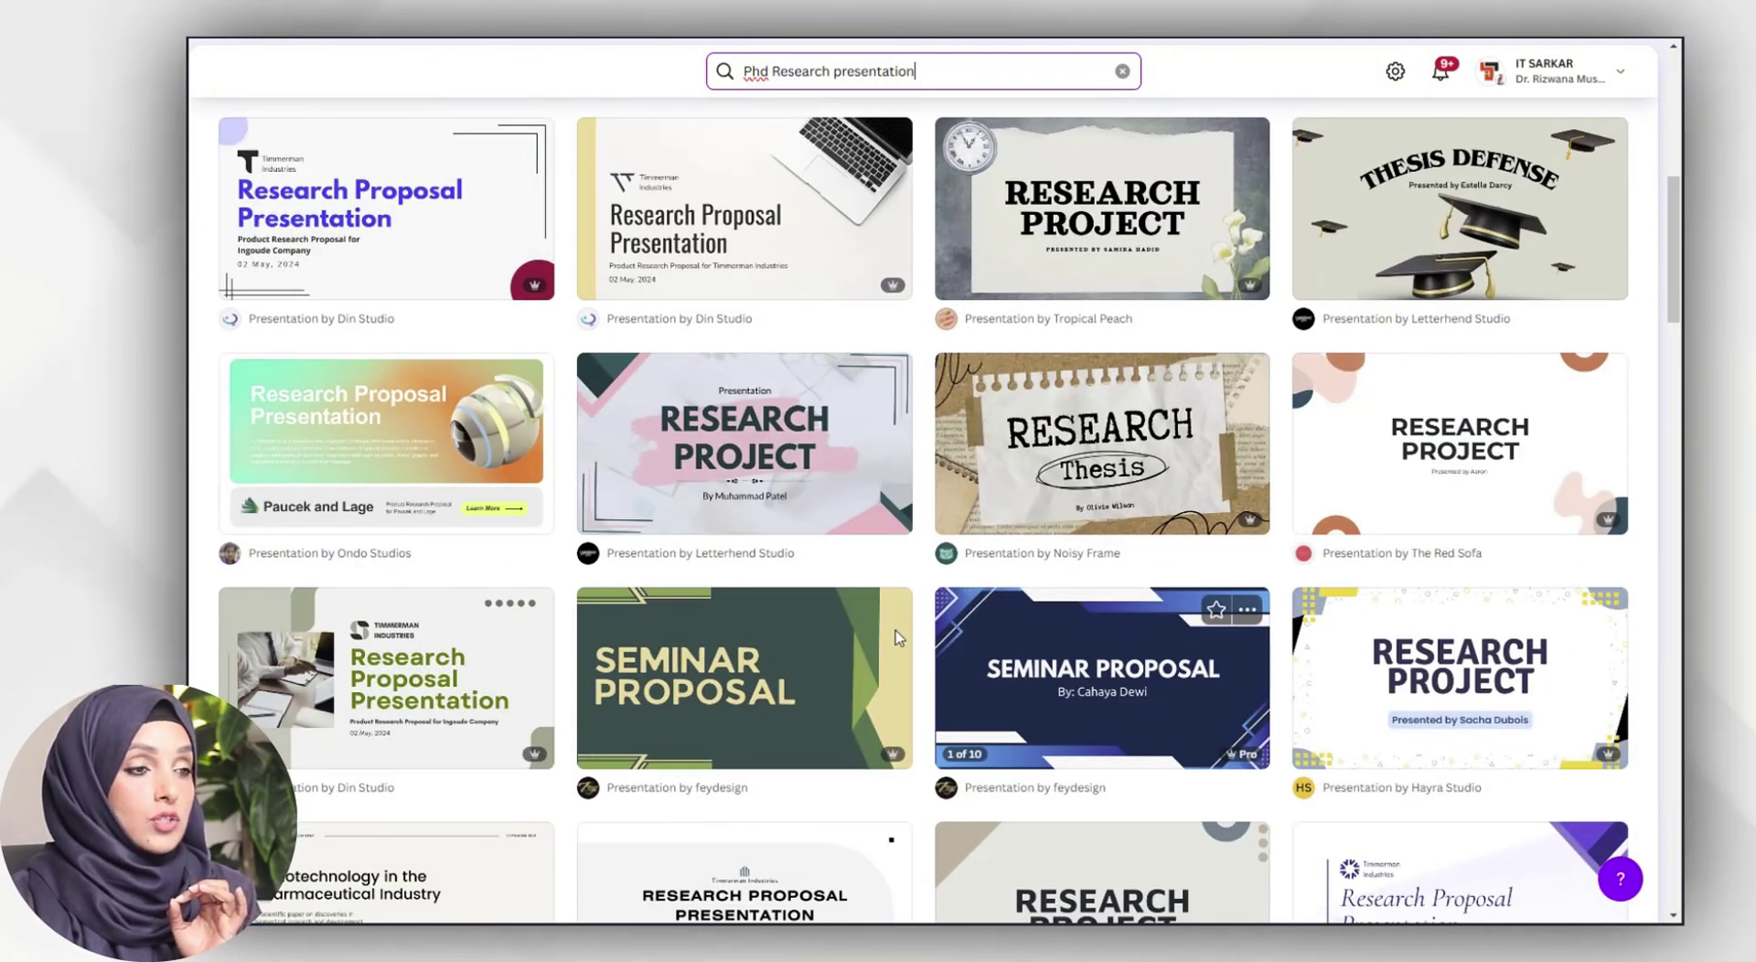
- Preview the Hayra Studio template, then customize the Letterhend Studio Research Project template instead
click(1461, 717)
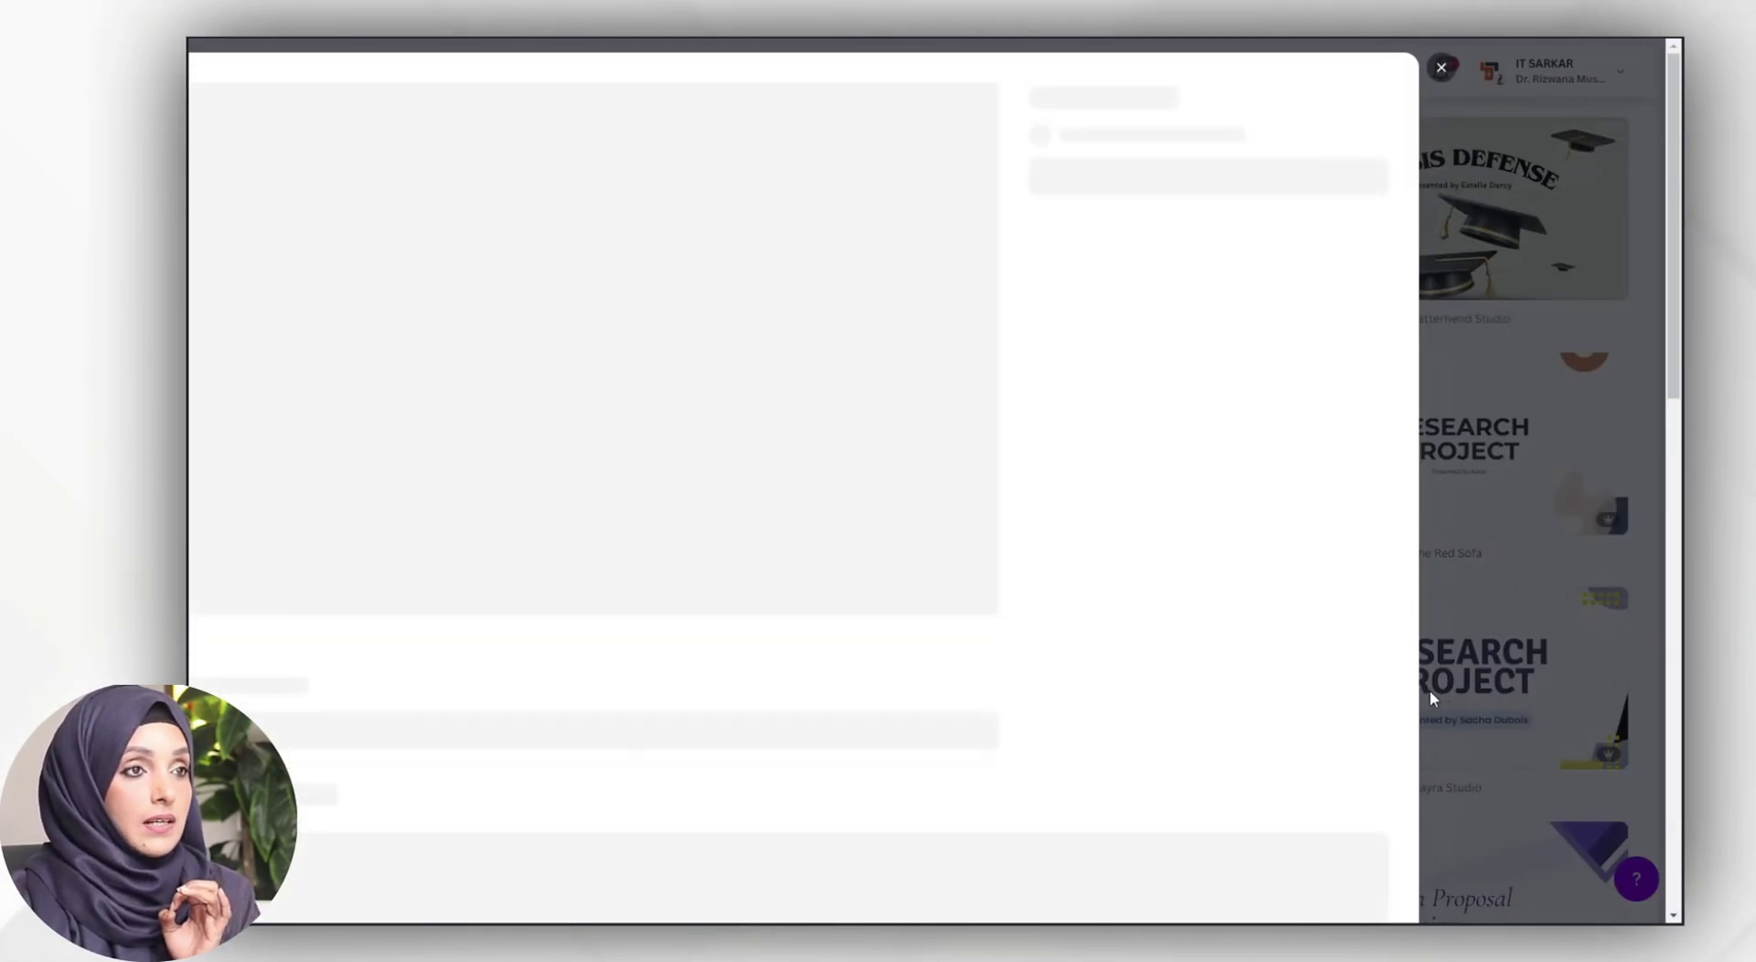
click(1429, 699)
scroll(1051, 434, up, 2)
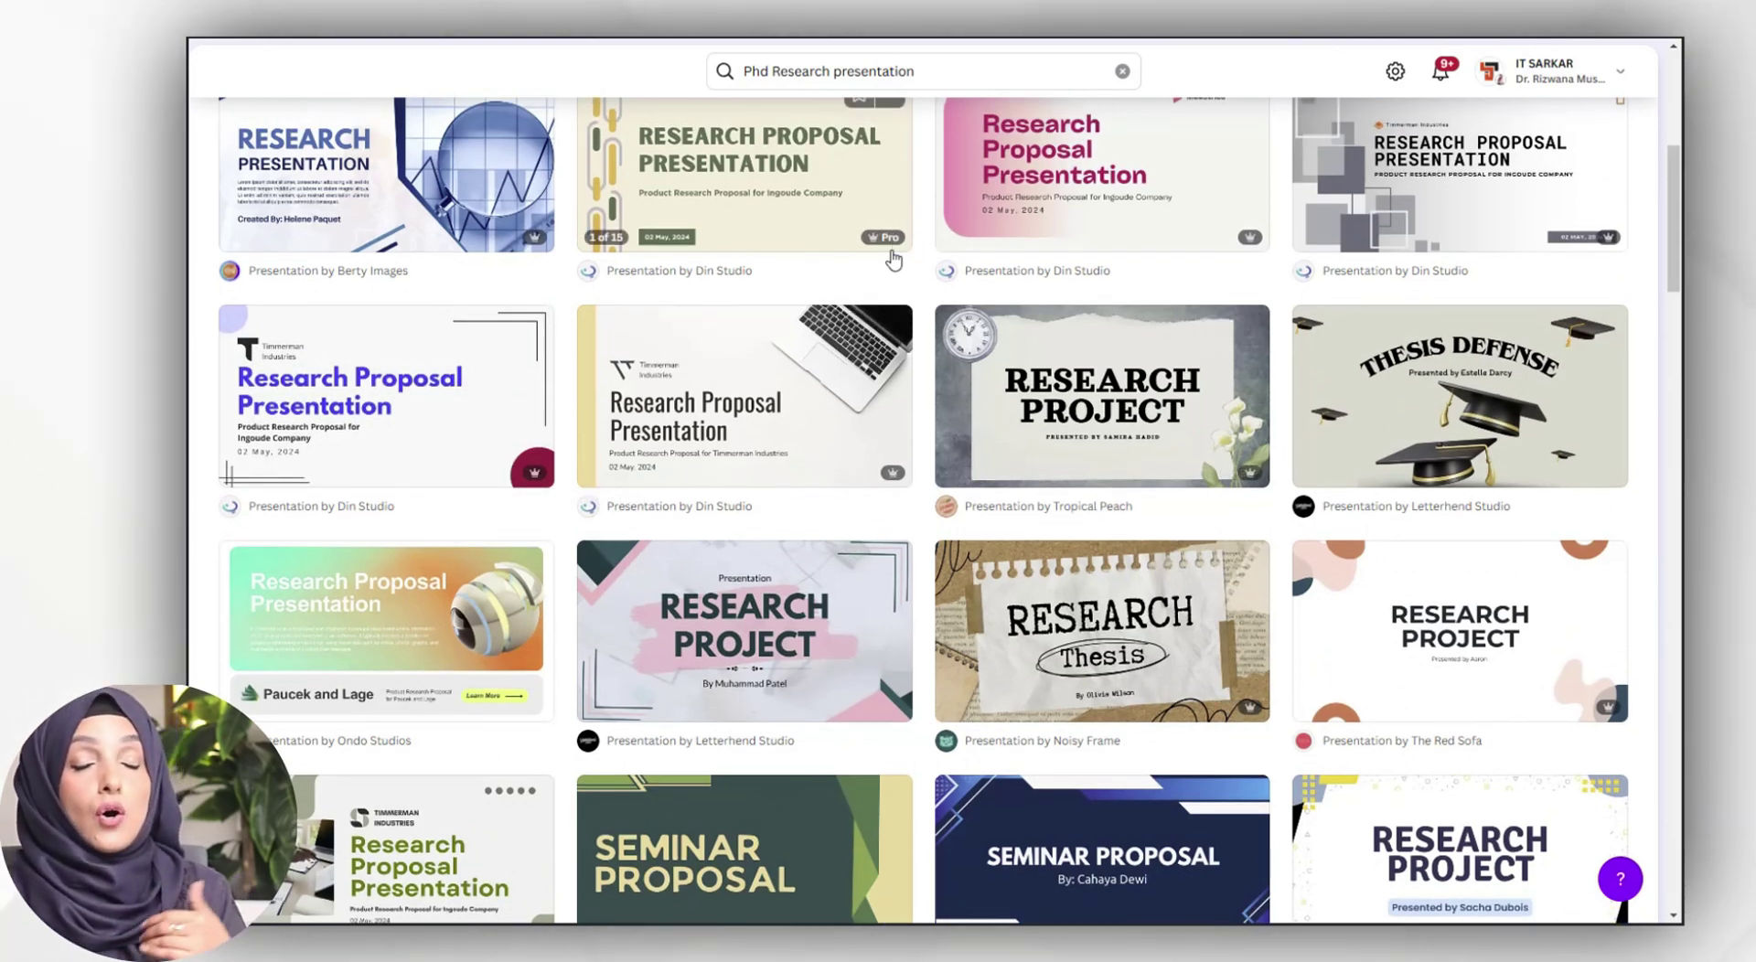
mouse_move(893, 245)
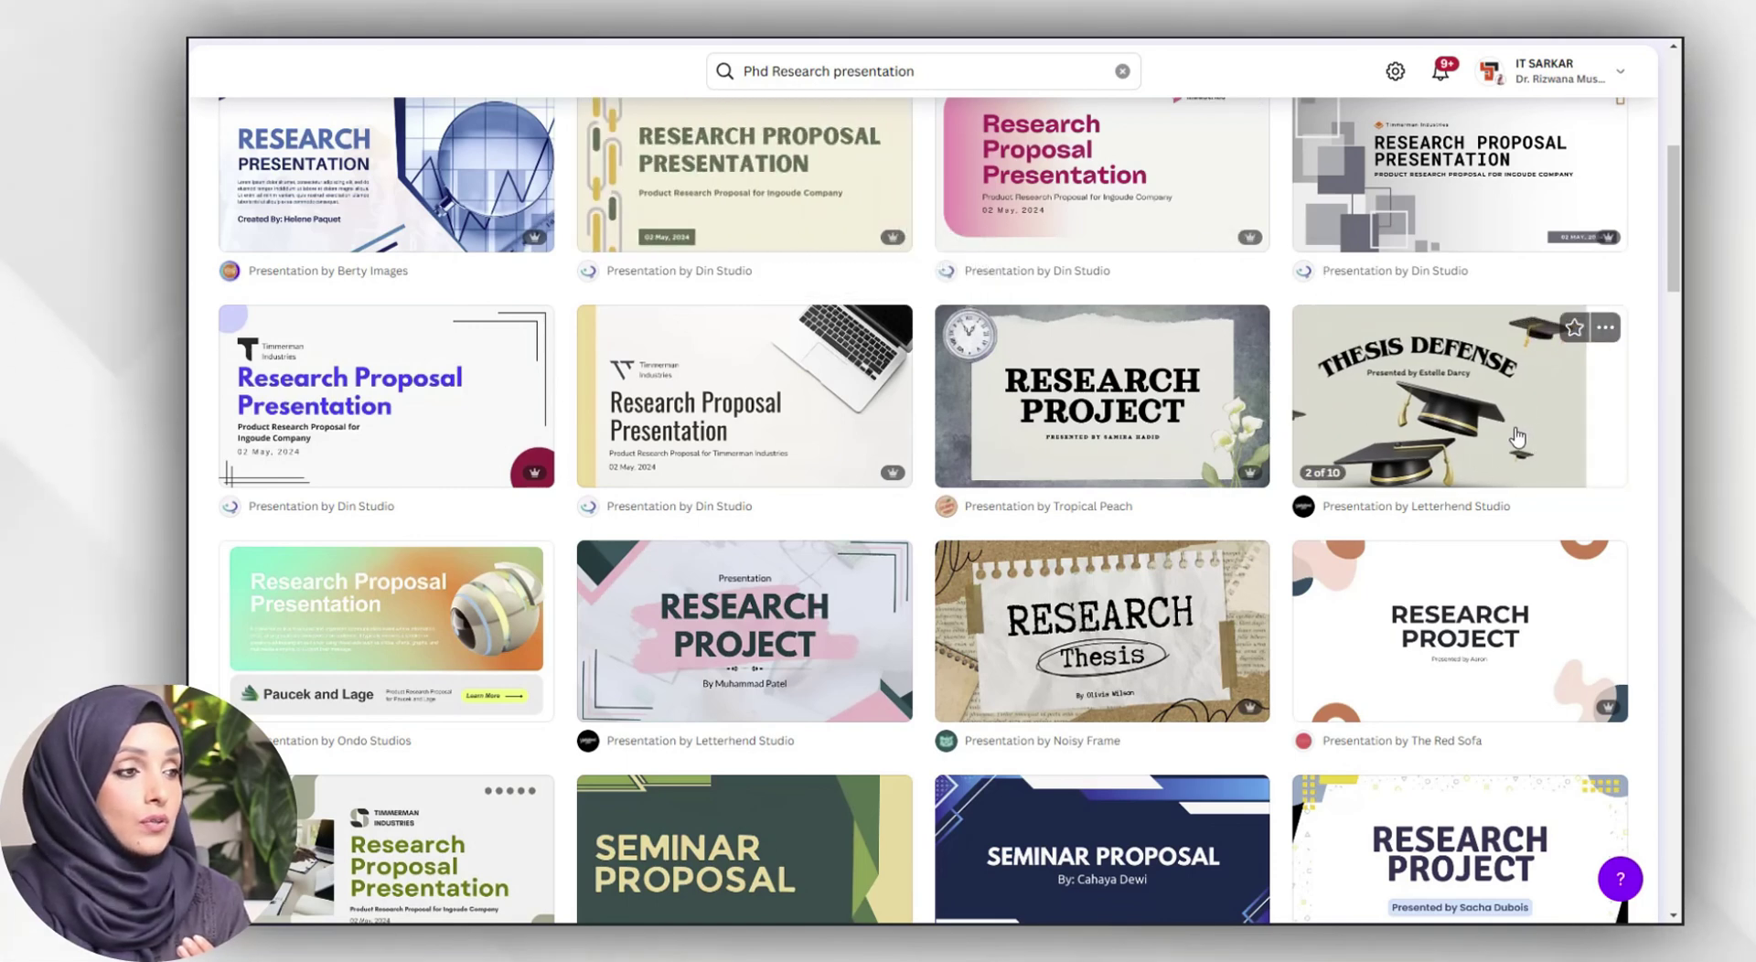
scroll(1517, 430, down, 1)
scroll(1516, 430, down, 2)
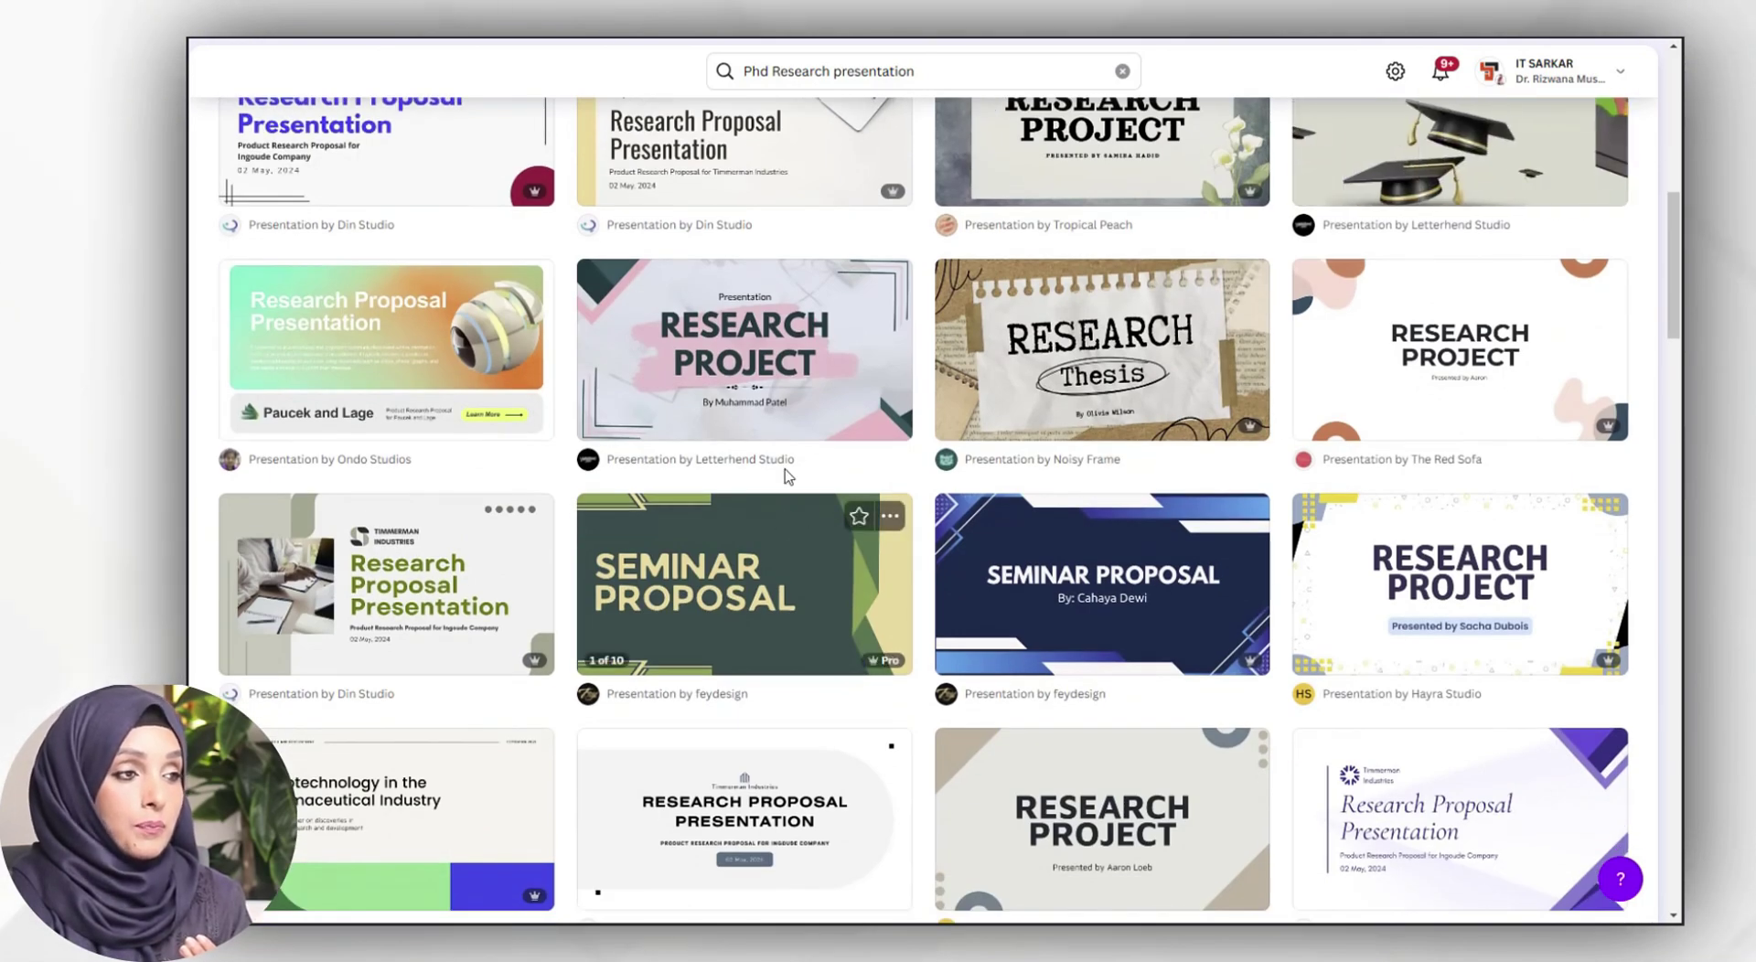
click(827, 418)
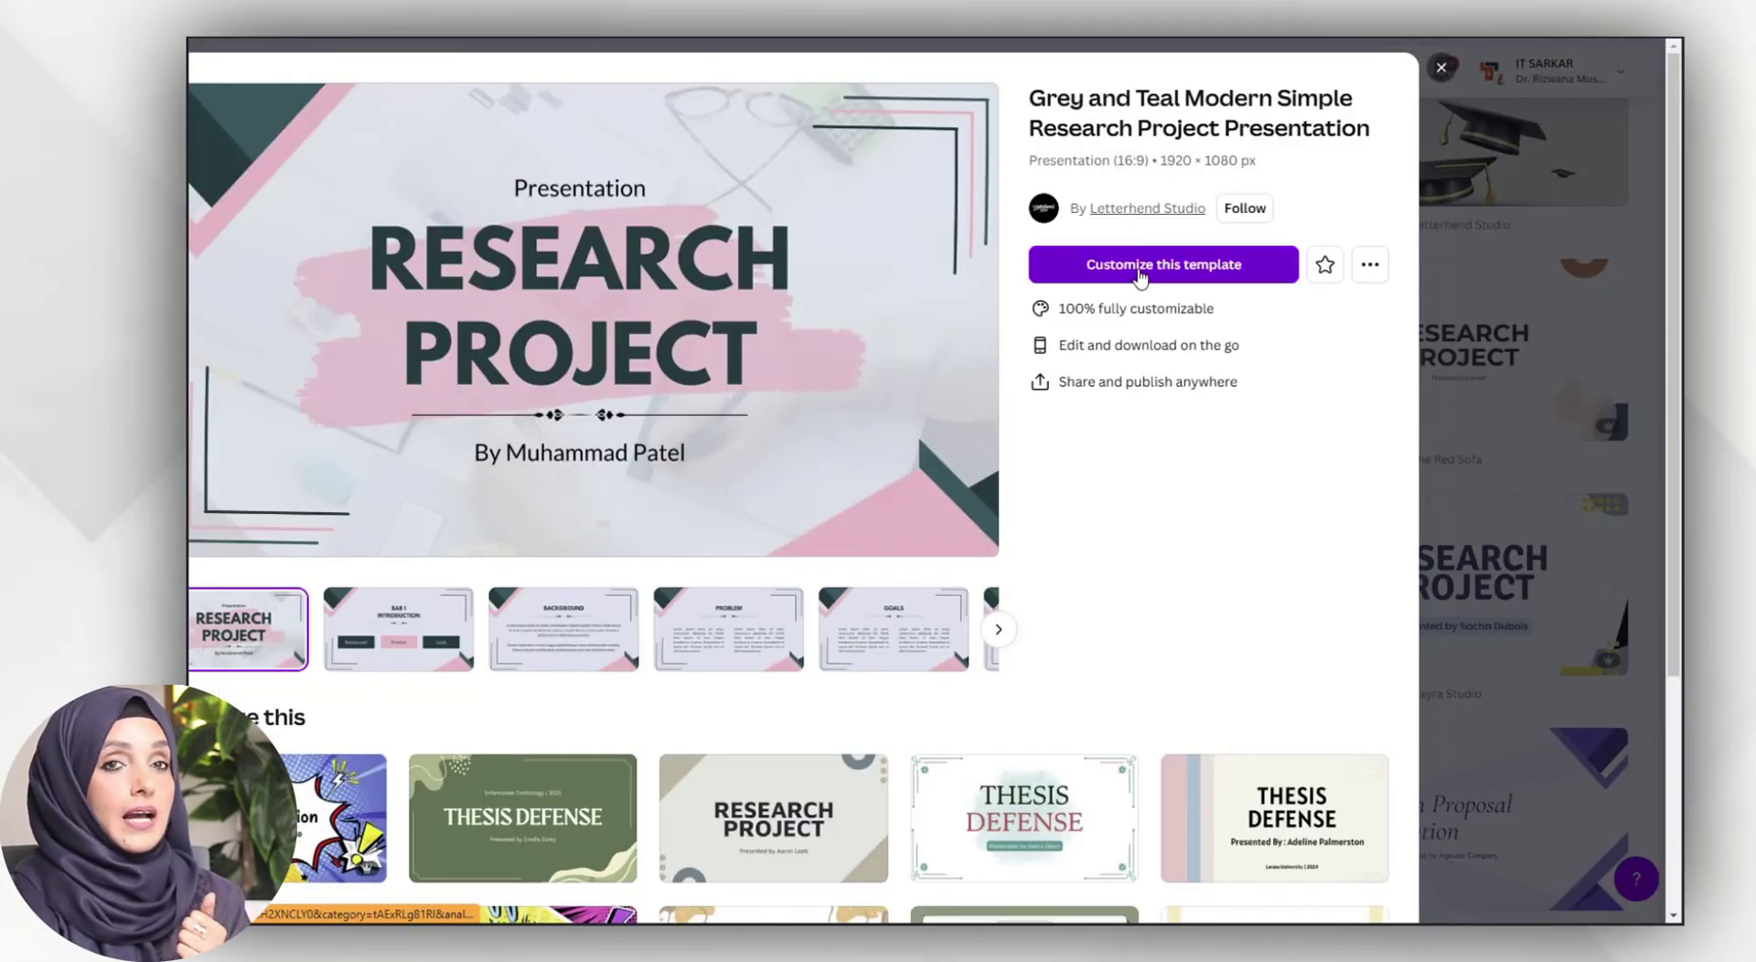
click(1141, 270)
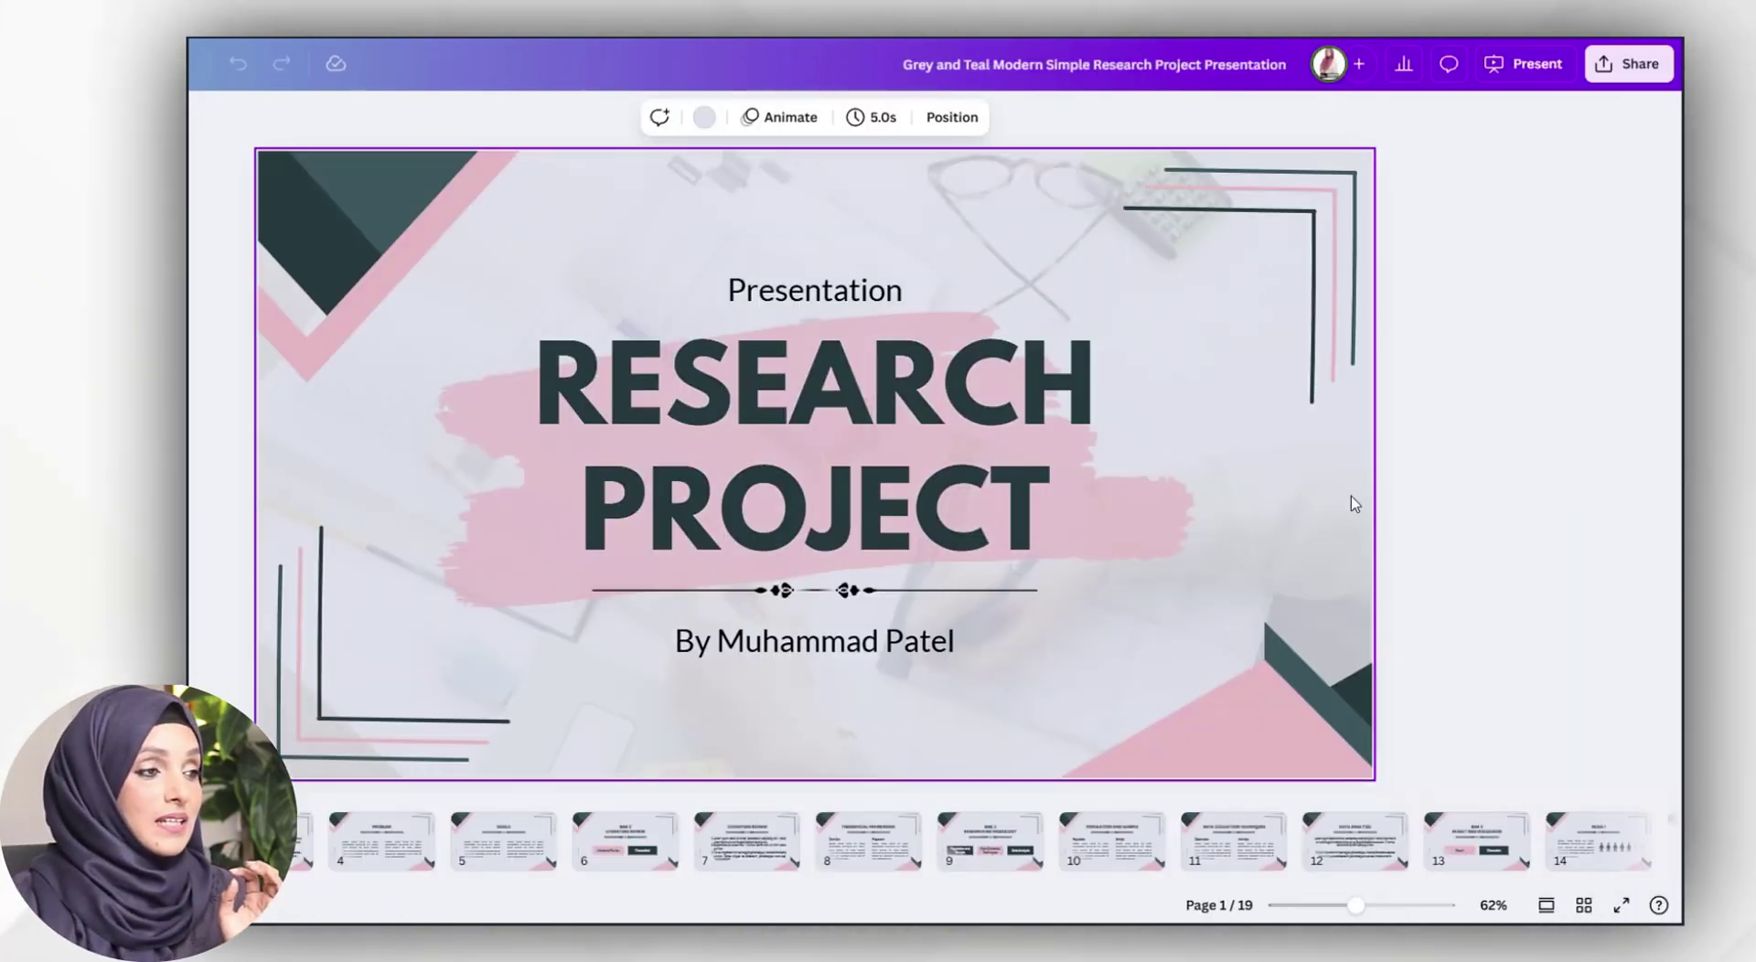
- Step through slides 4 (Problem) to 8 (Theoretical Framework) and show the template's page designs in the Design panel
click(381, 842)
click(503, 842)
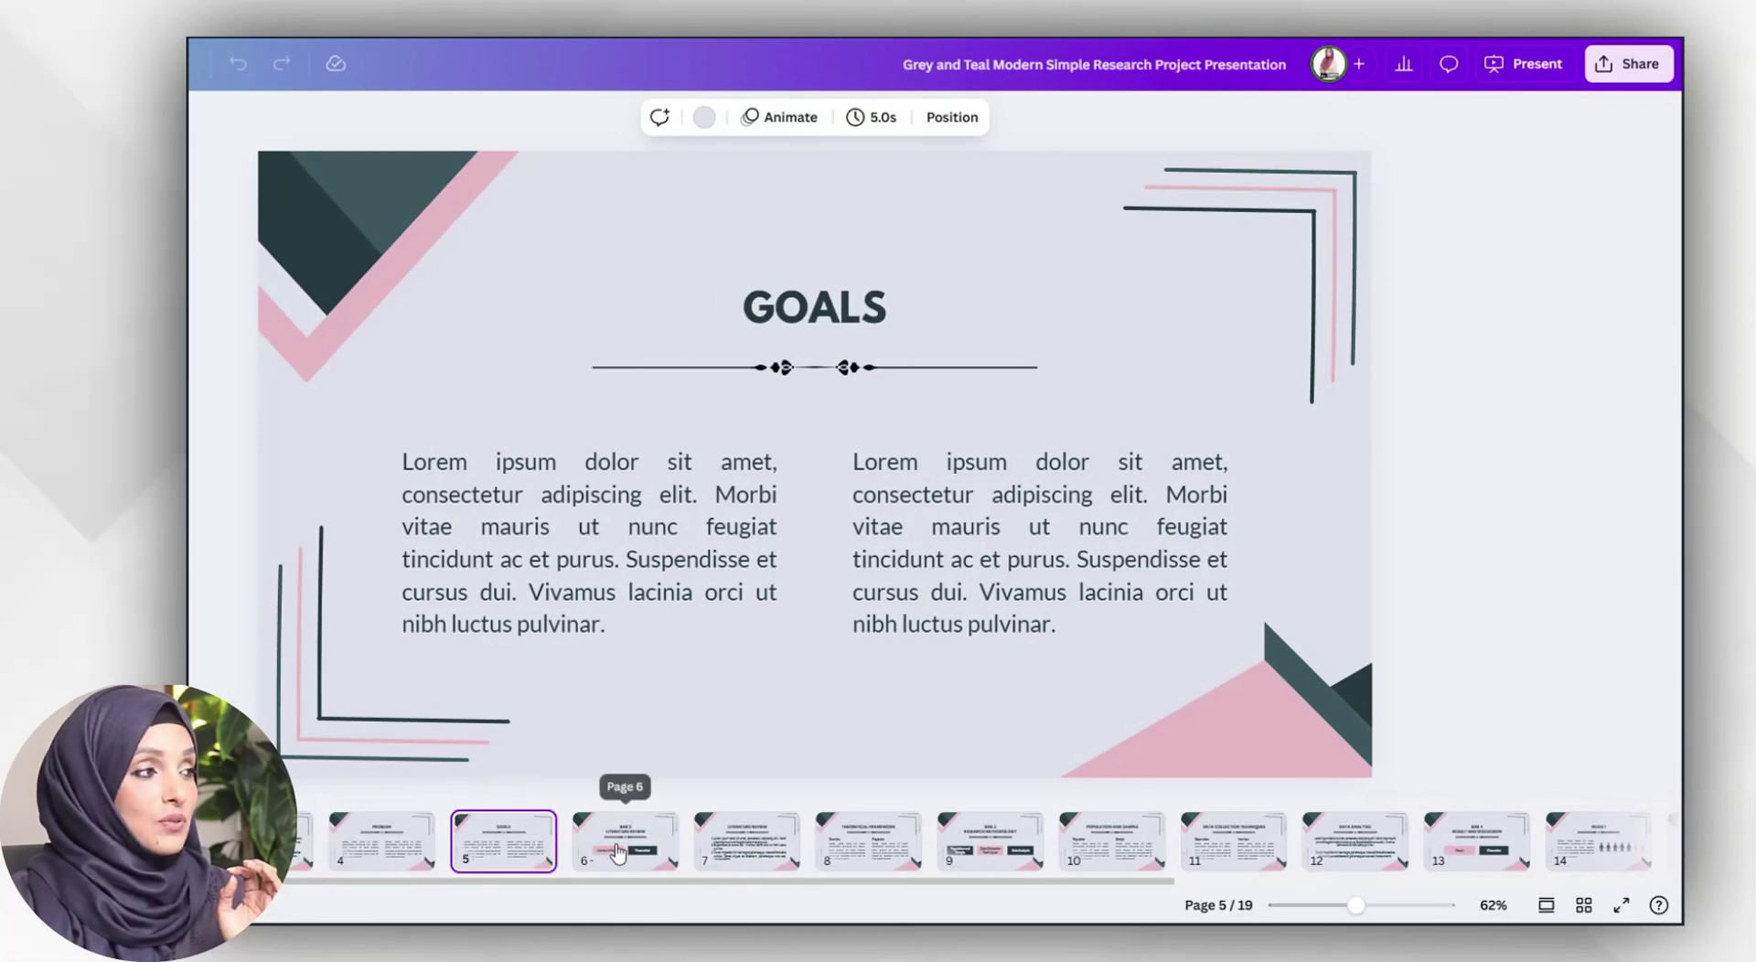
click(618, 849)
click(747, 841)
click(867, 841)
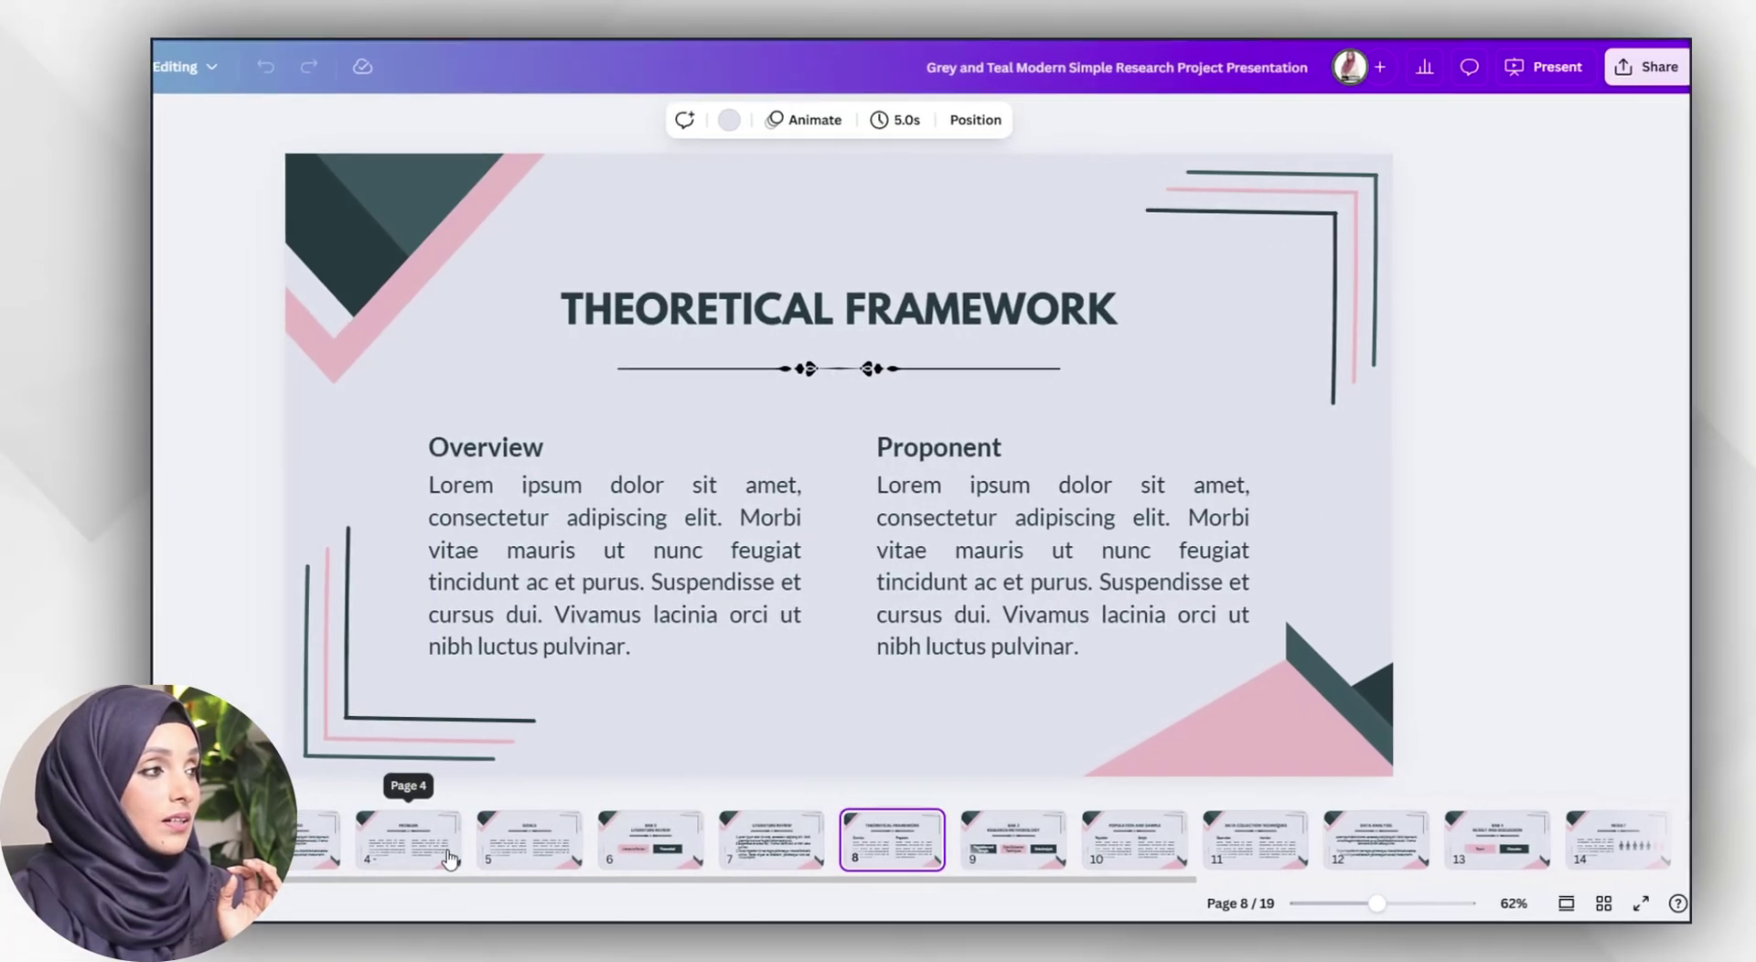
click(55, 203)
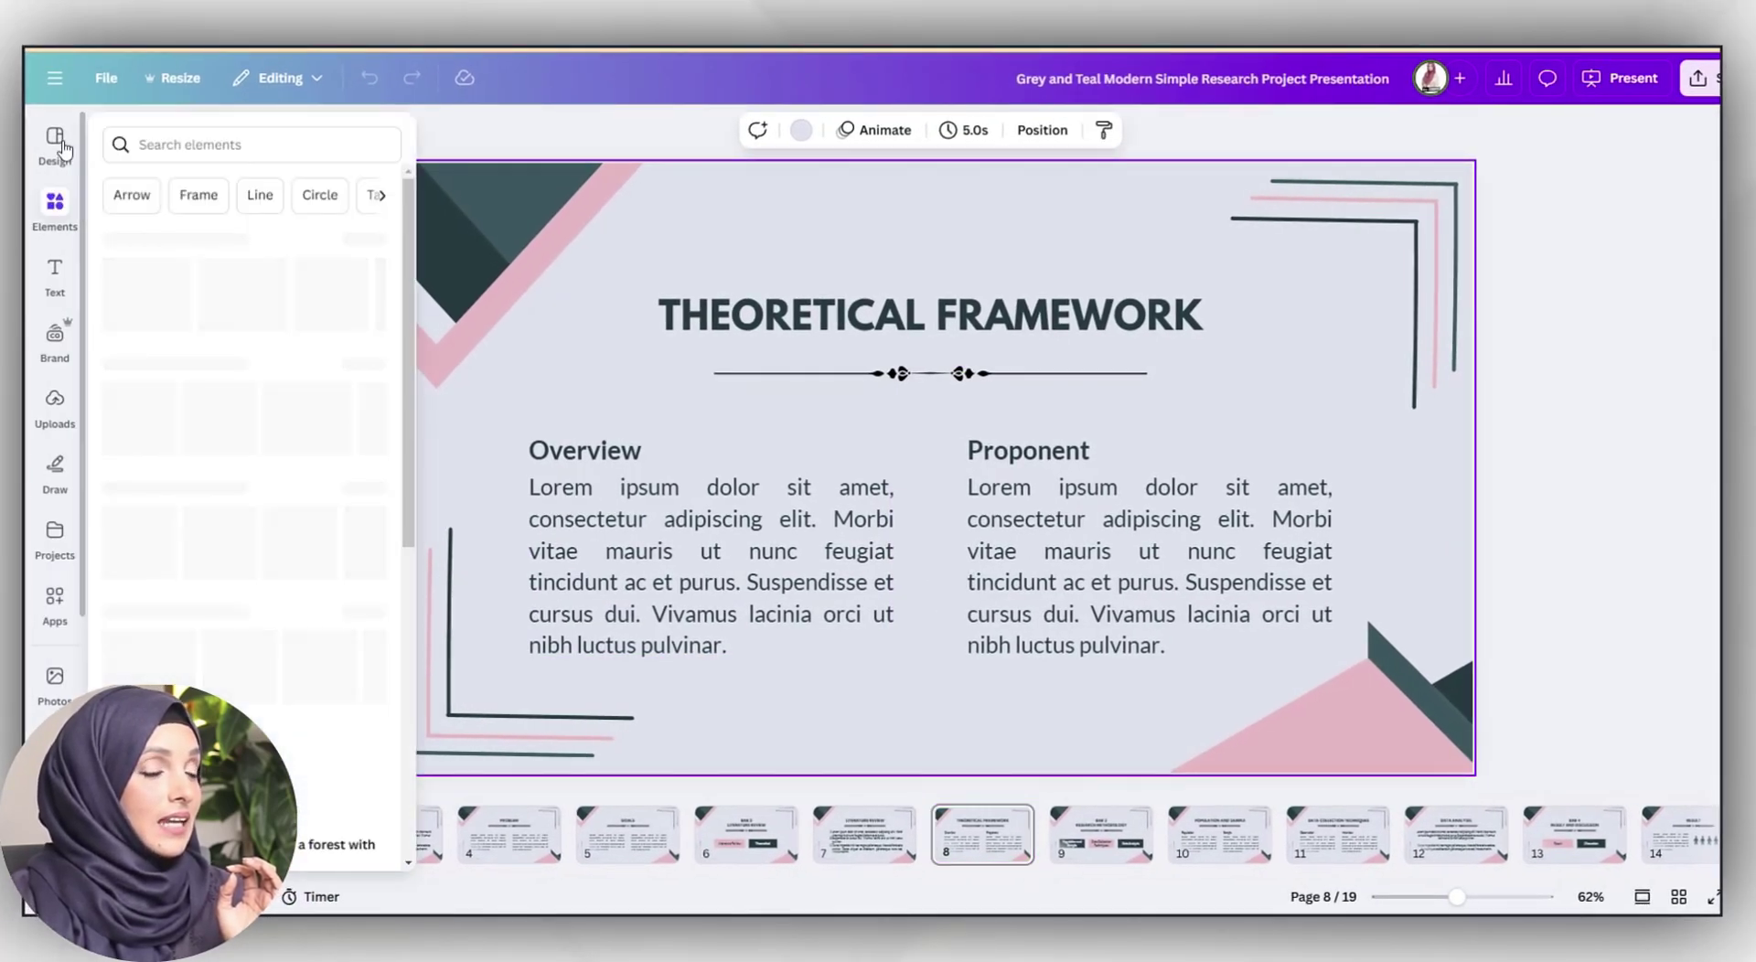
click(56, 141)
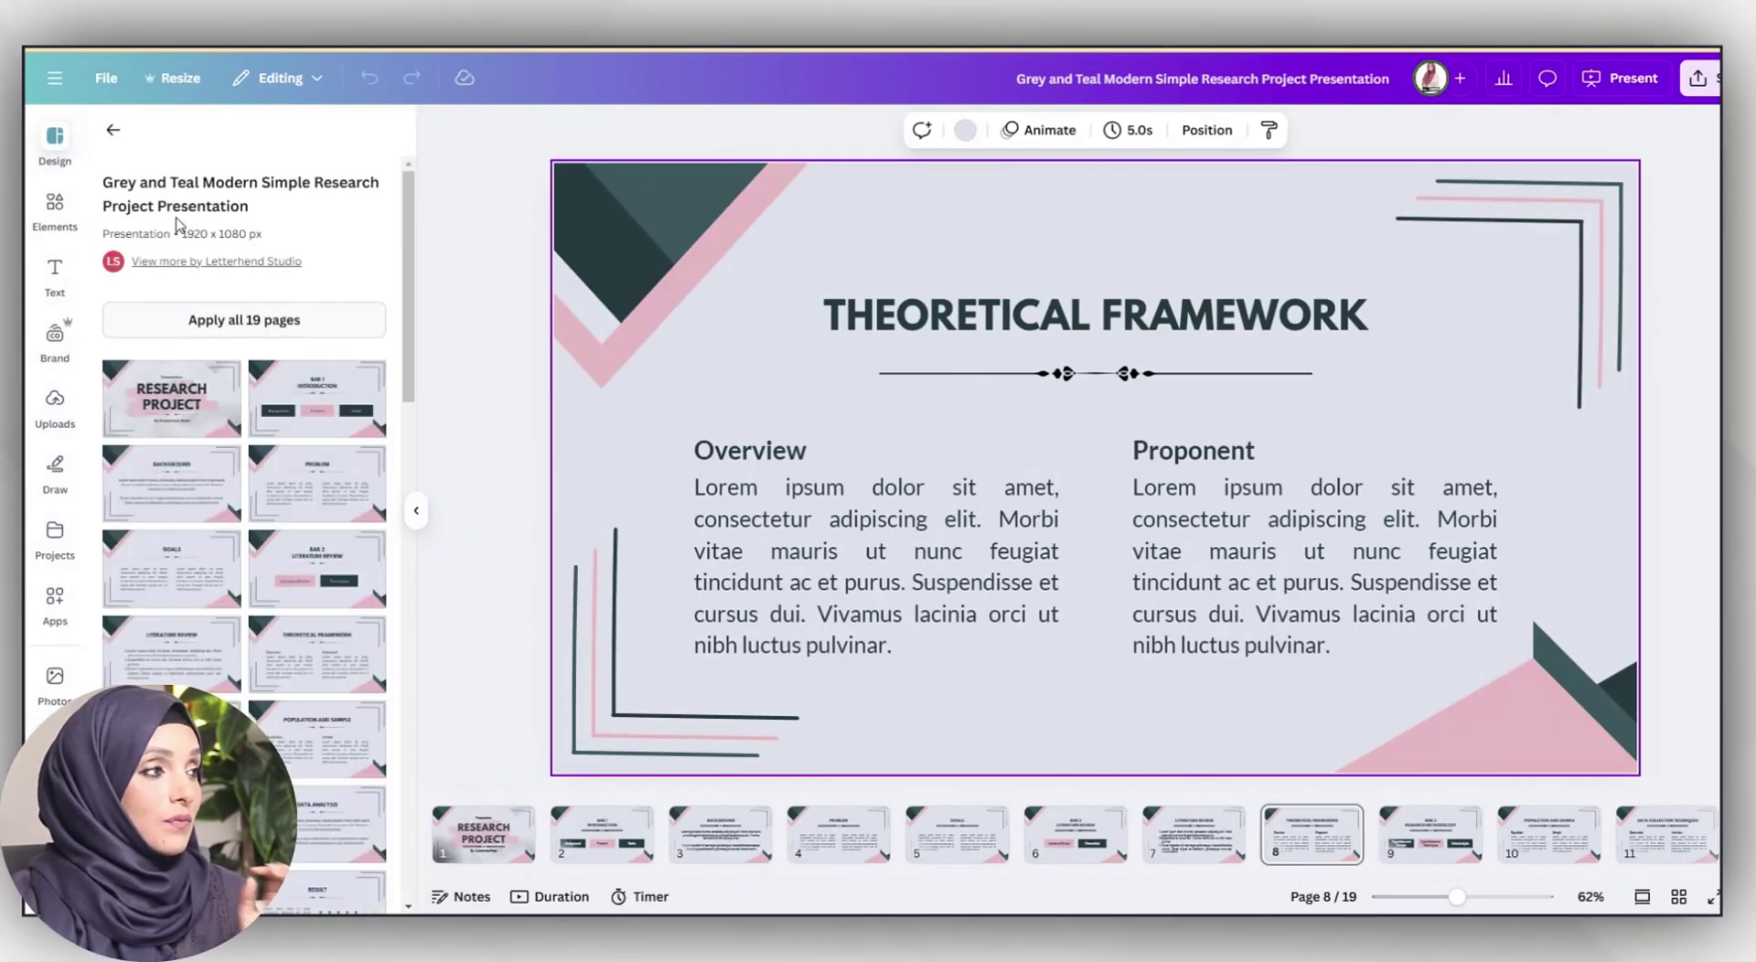
- Search the Design templates for 'pie charts' and return to page 4, Problem
click(110, 136)
click(200, 139)
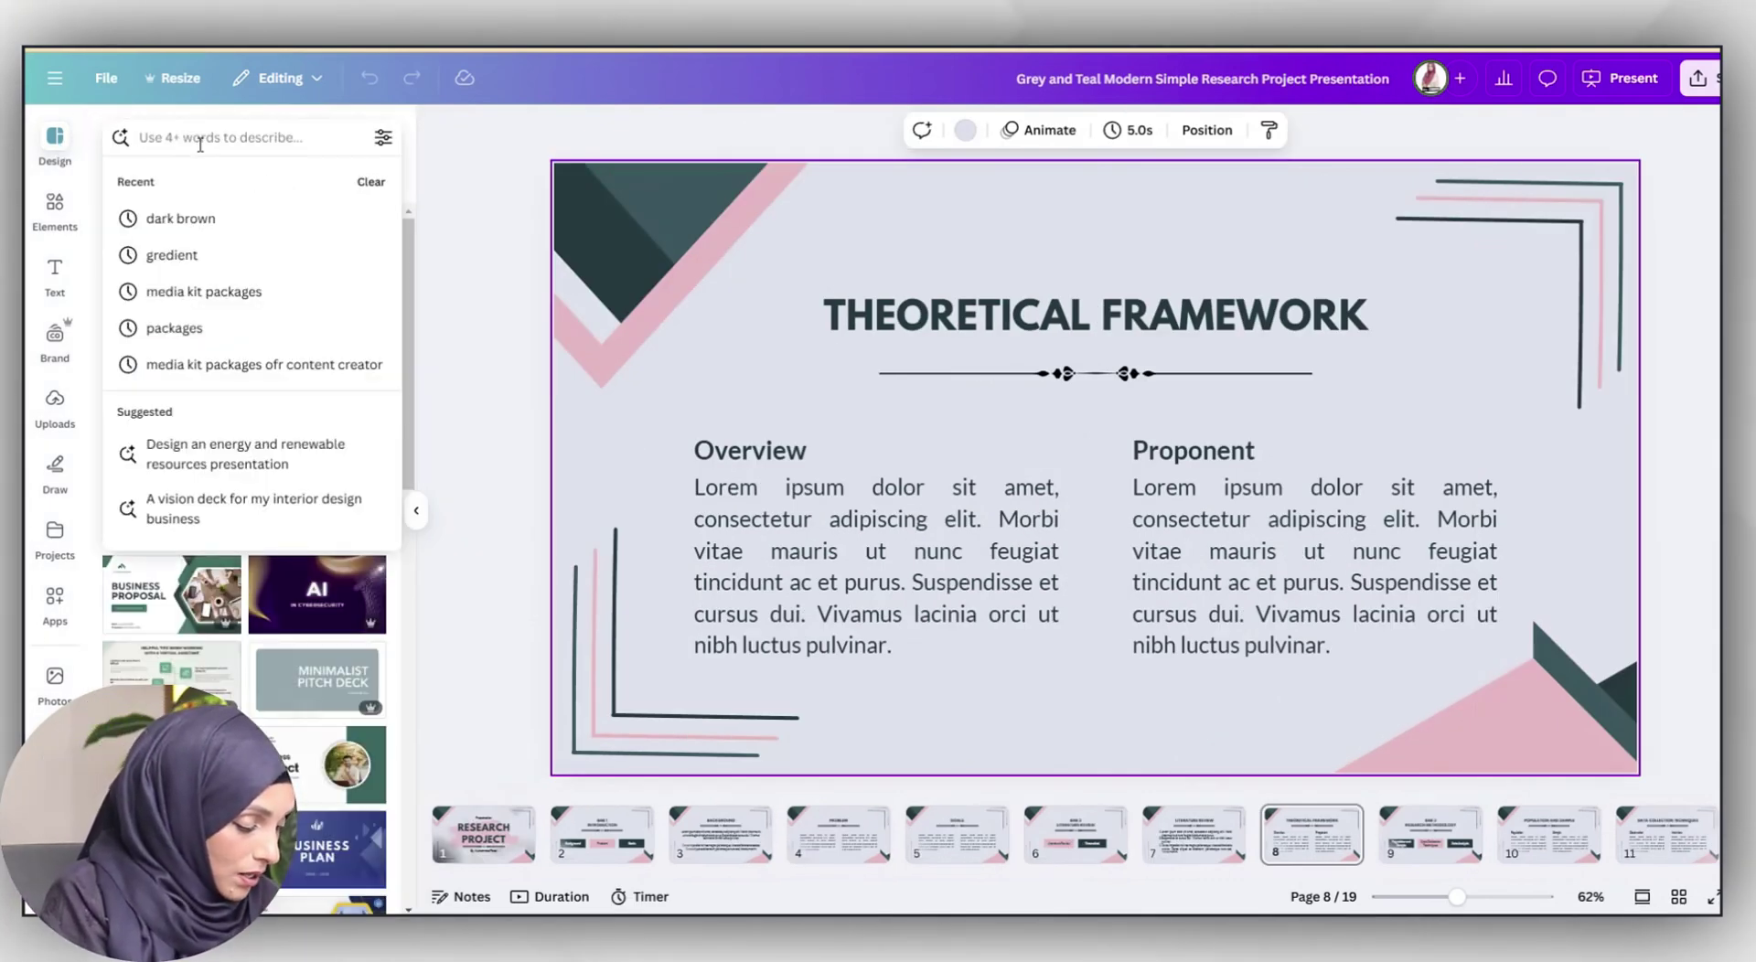
text(pie)
click(176, 219)
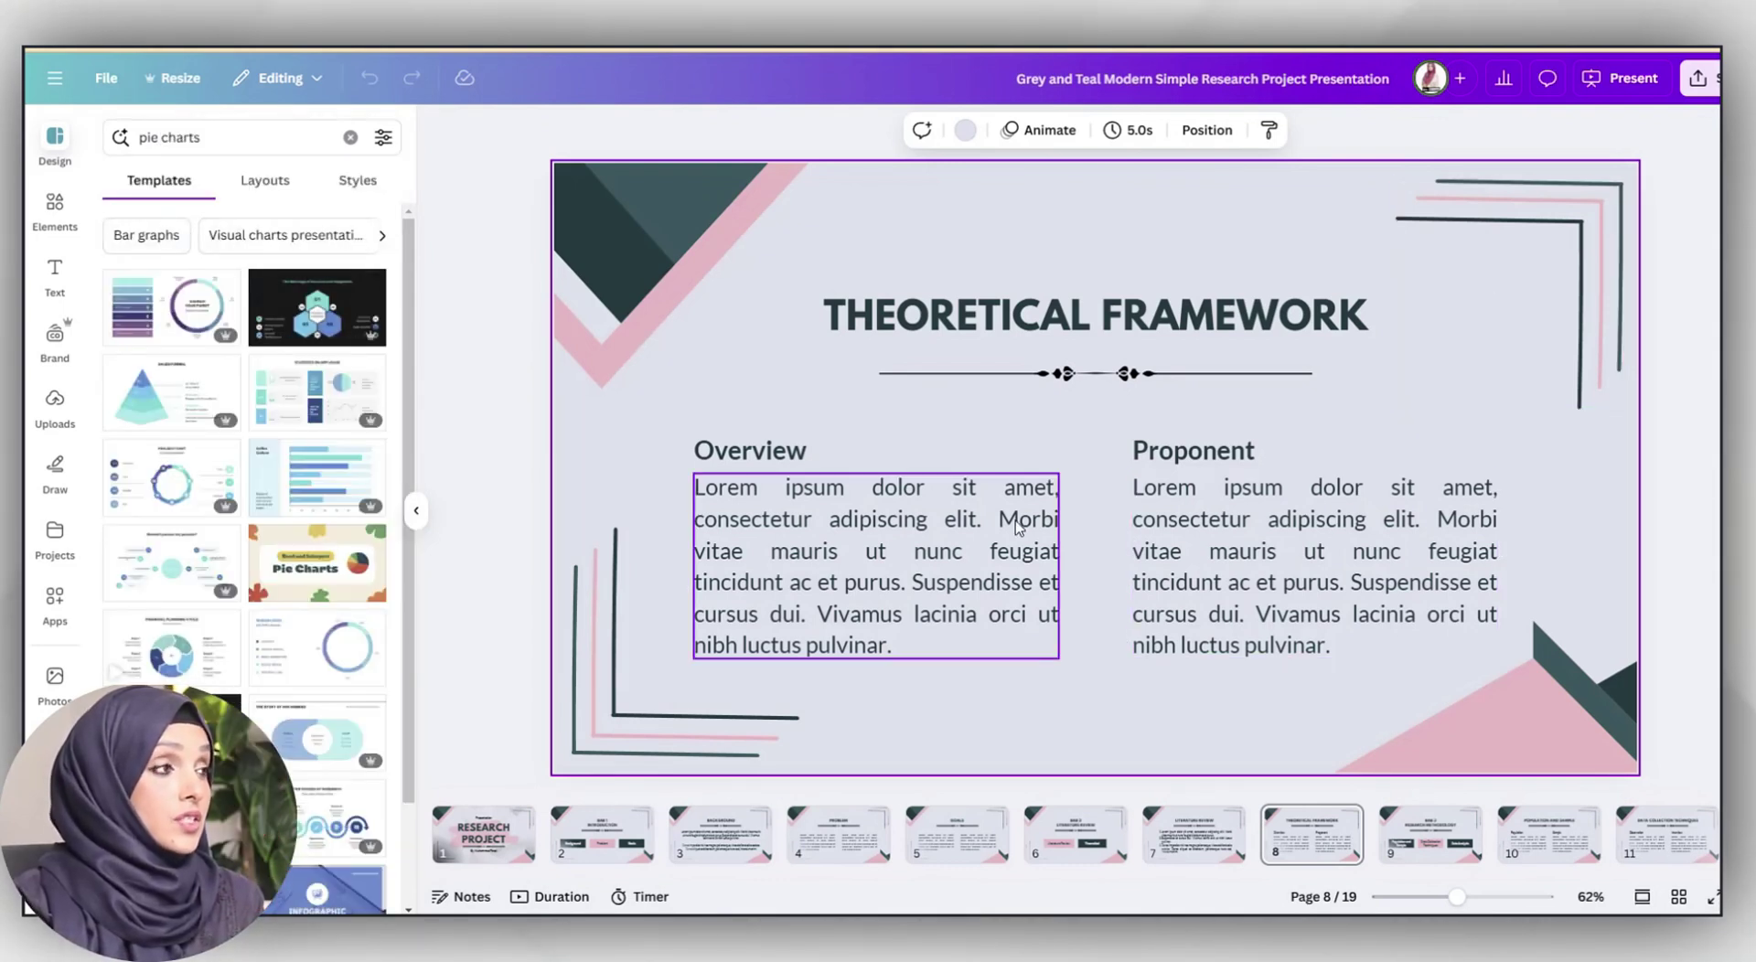
mouse_move(409, 417)
mouse_down()
mouse_move(419, 628)
mouse_move(443, 423)
mouse_up()
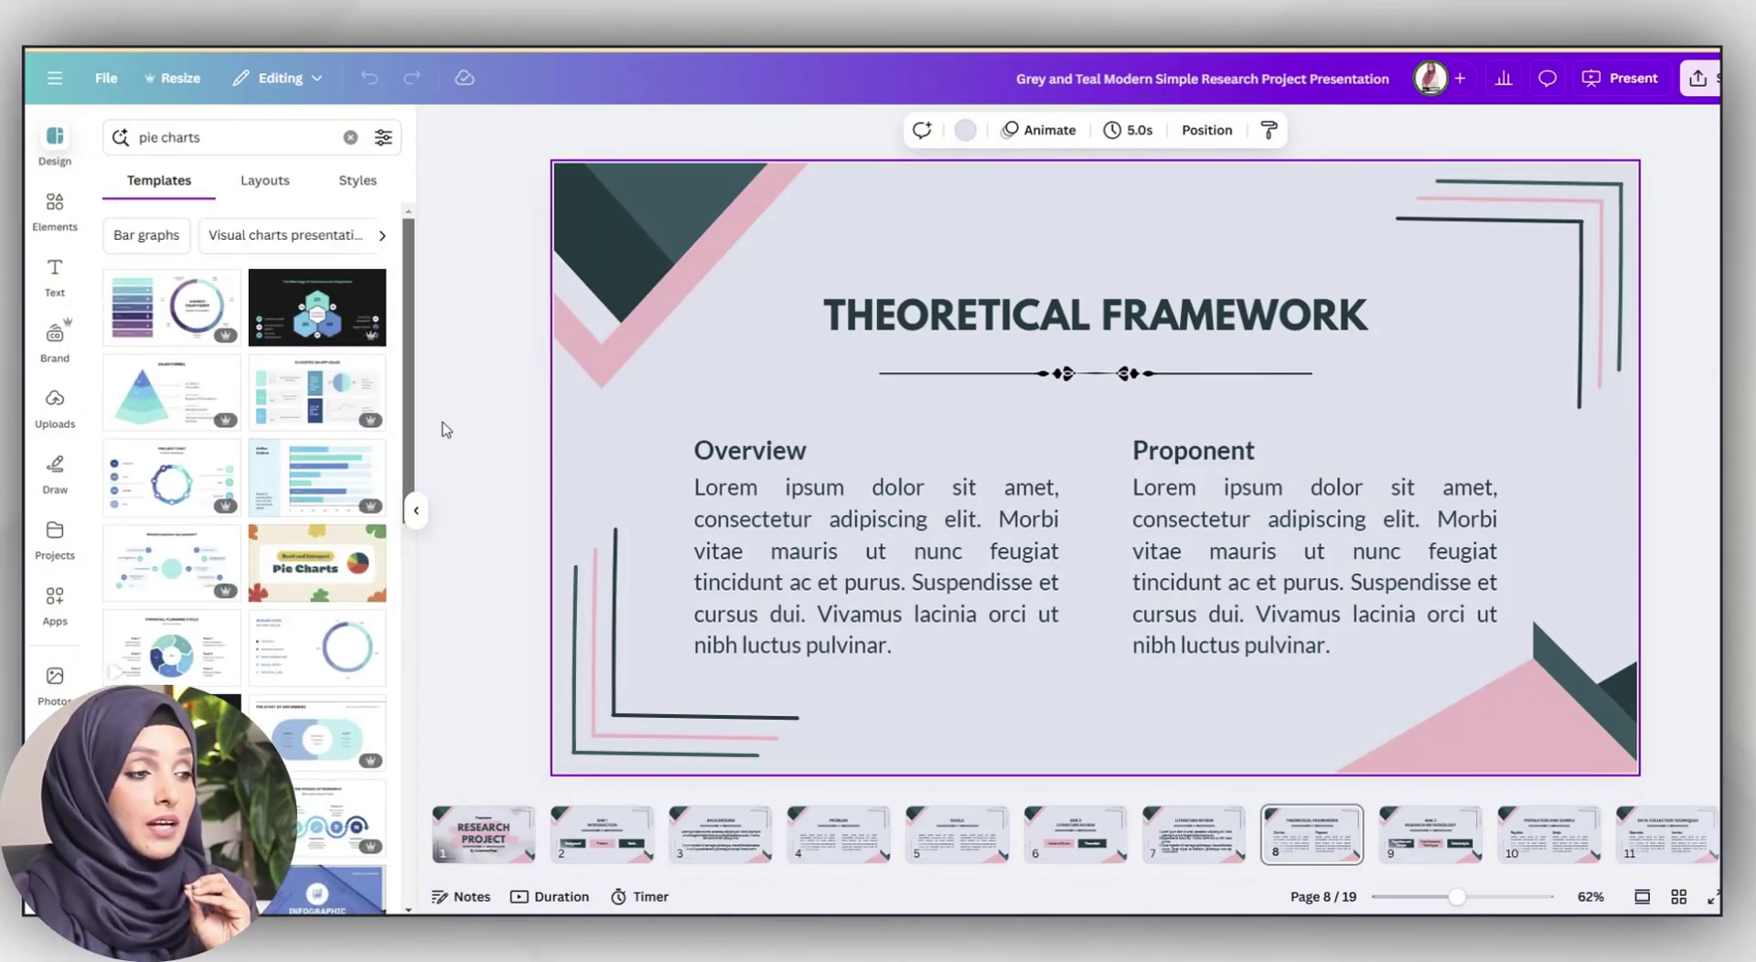
click(829, 843)
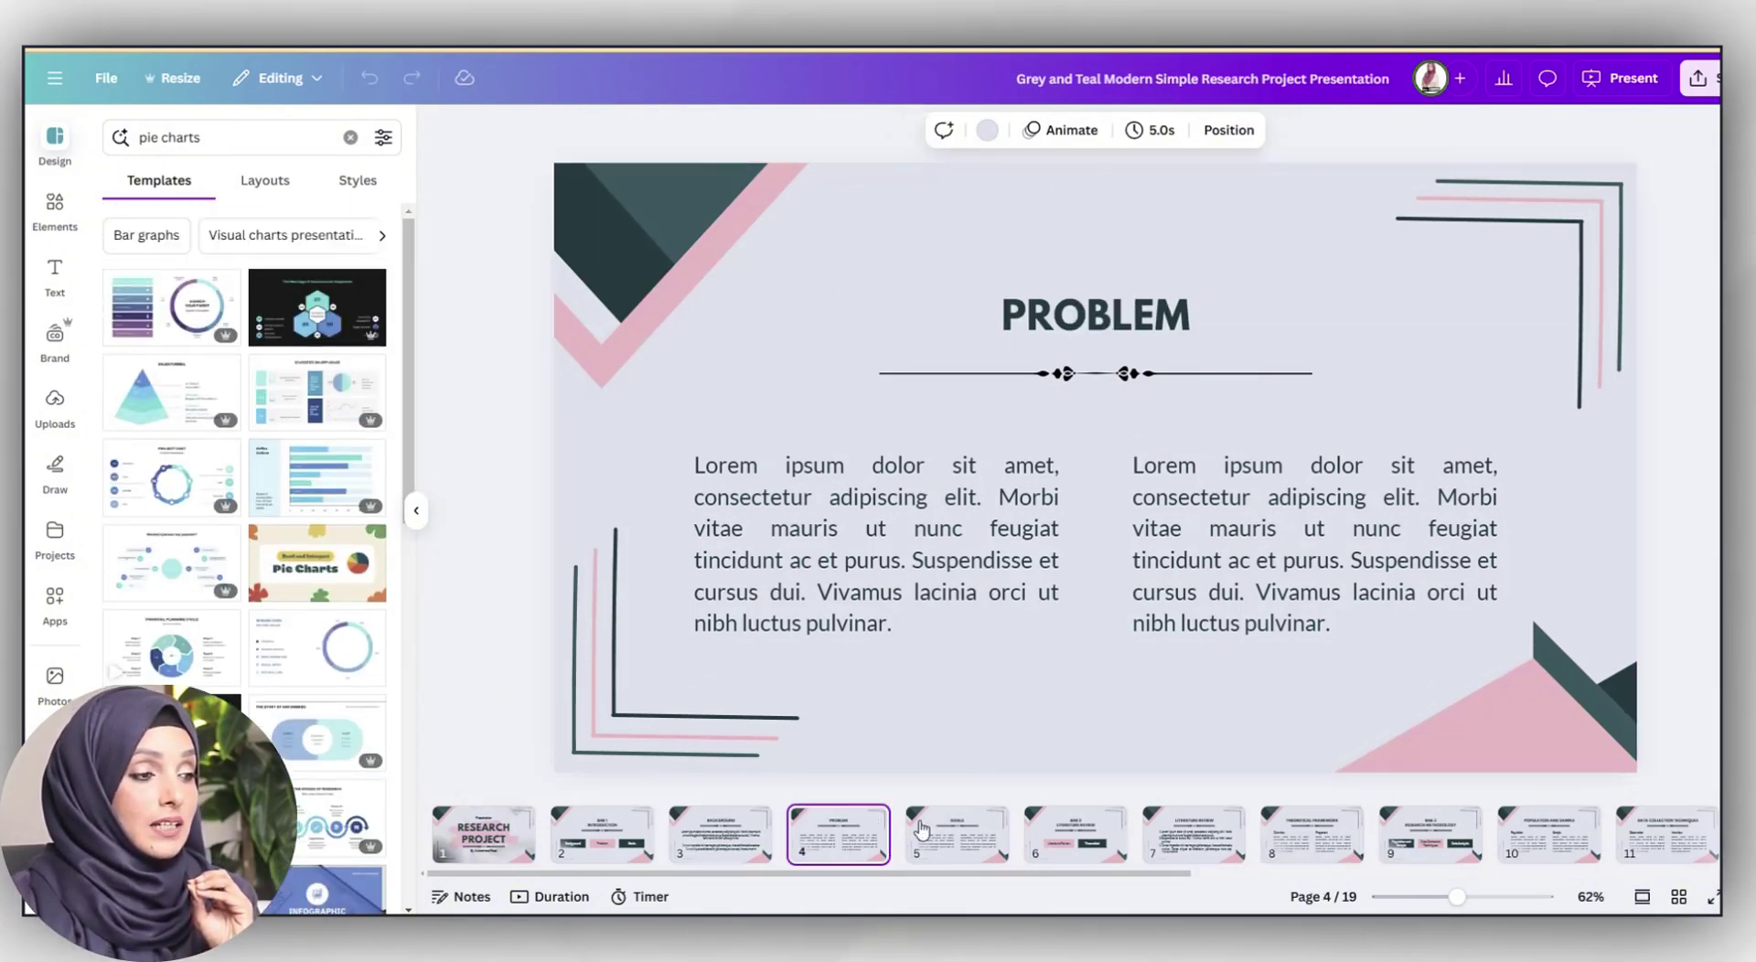
- Add a page after Problem and apply the Statistics on App Usage design with stat cards on top
click(908, 821)
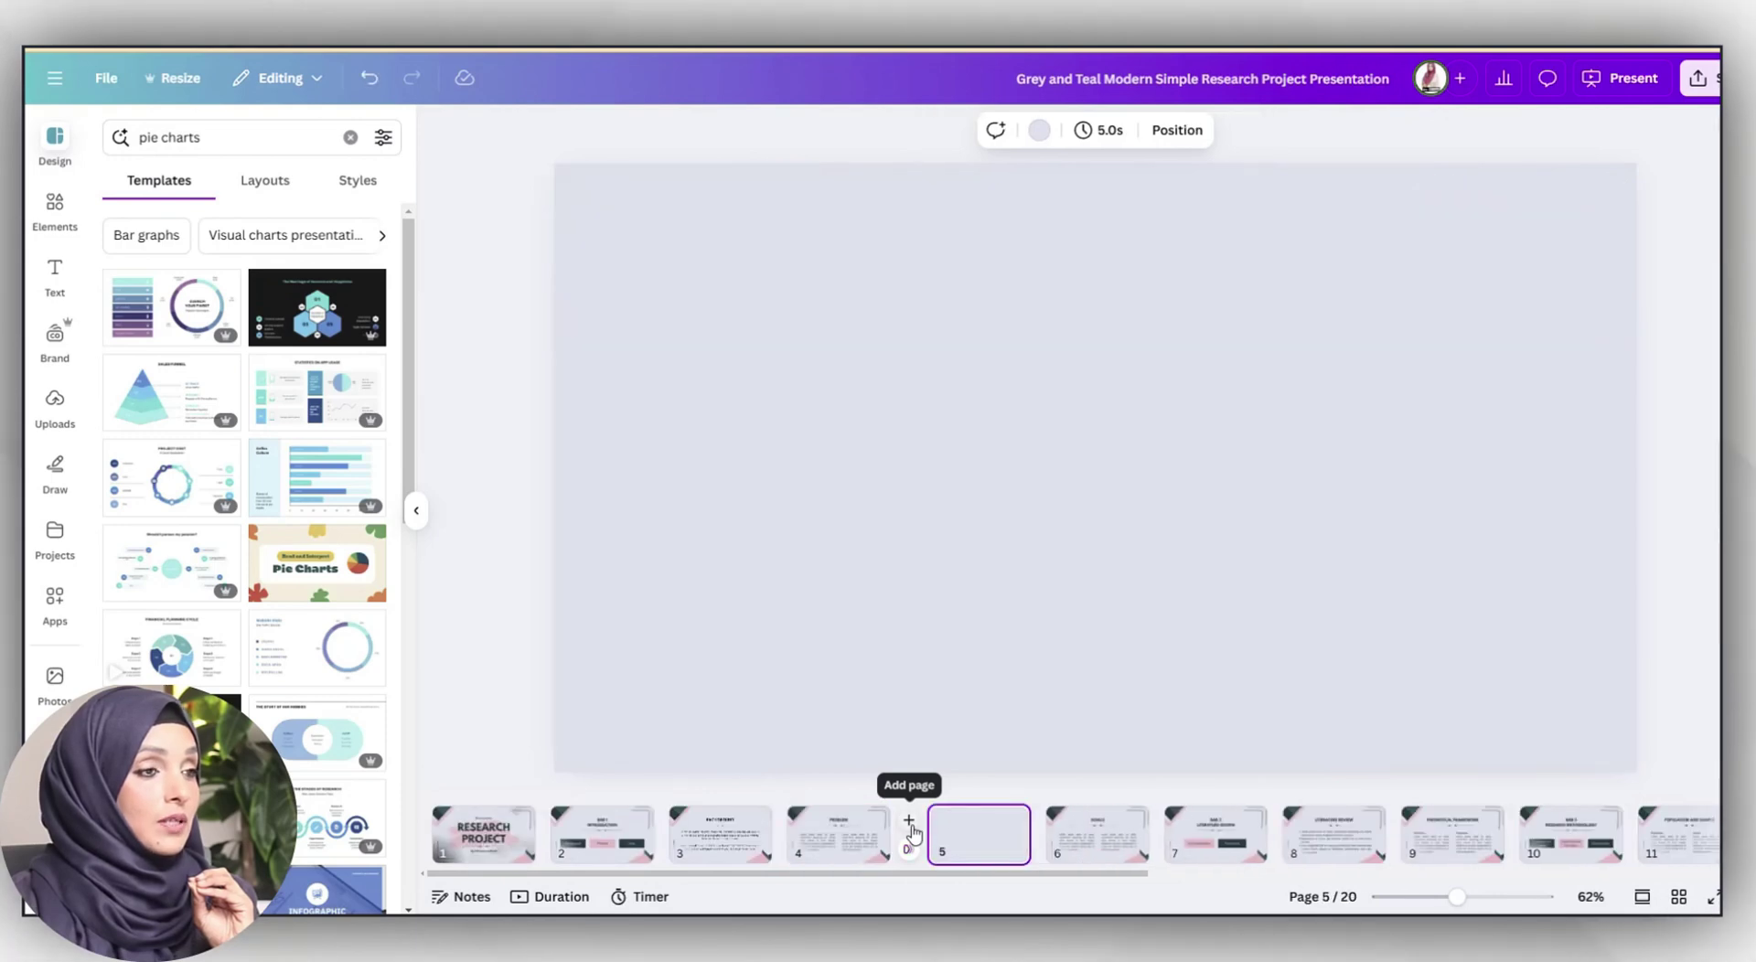
click(313, 432)
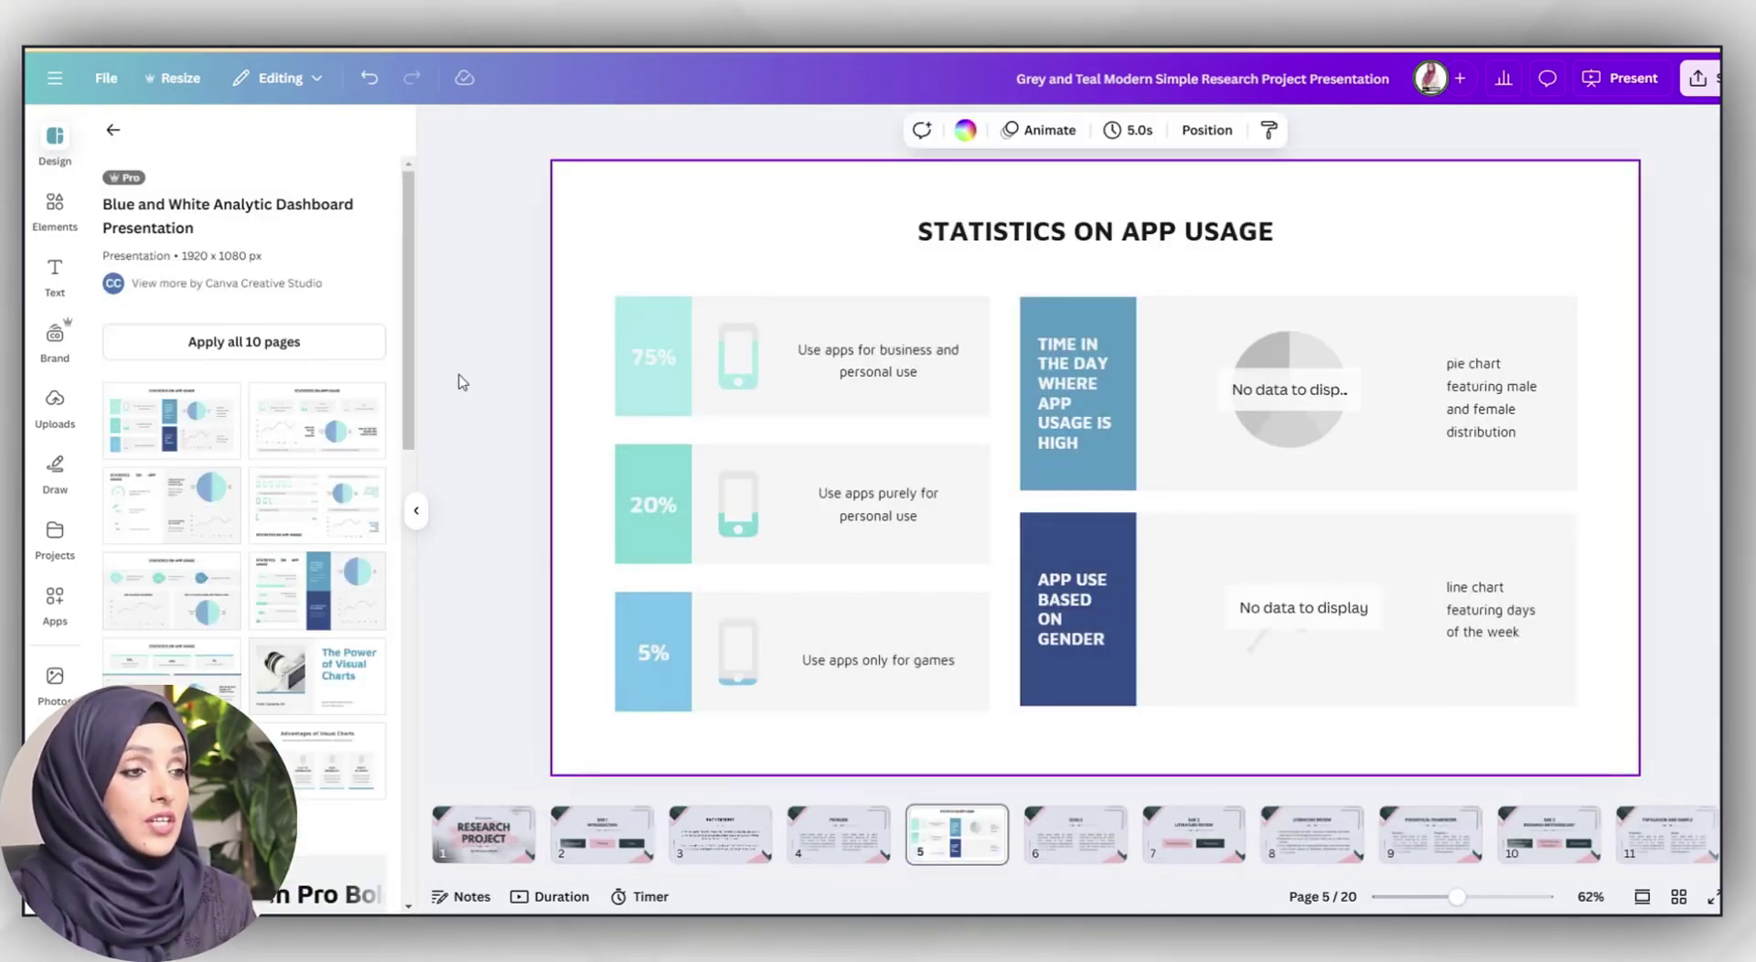
click(329, 448)
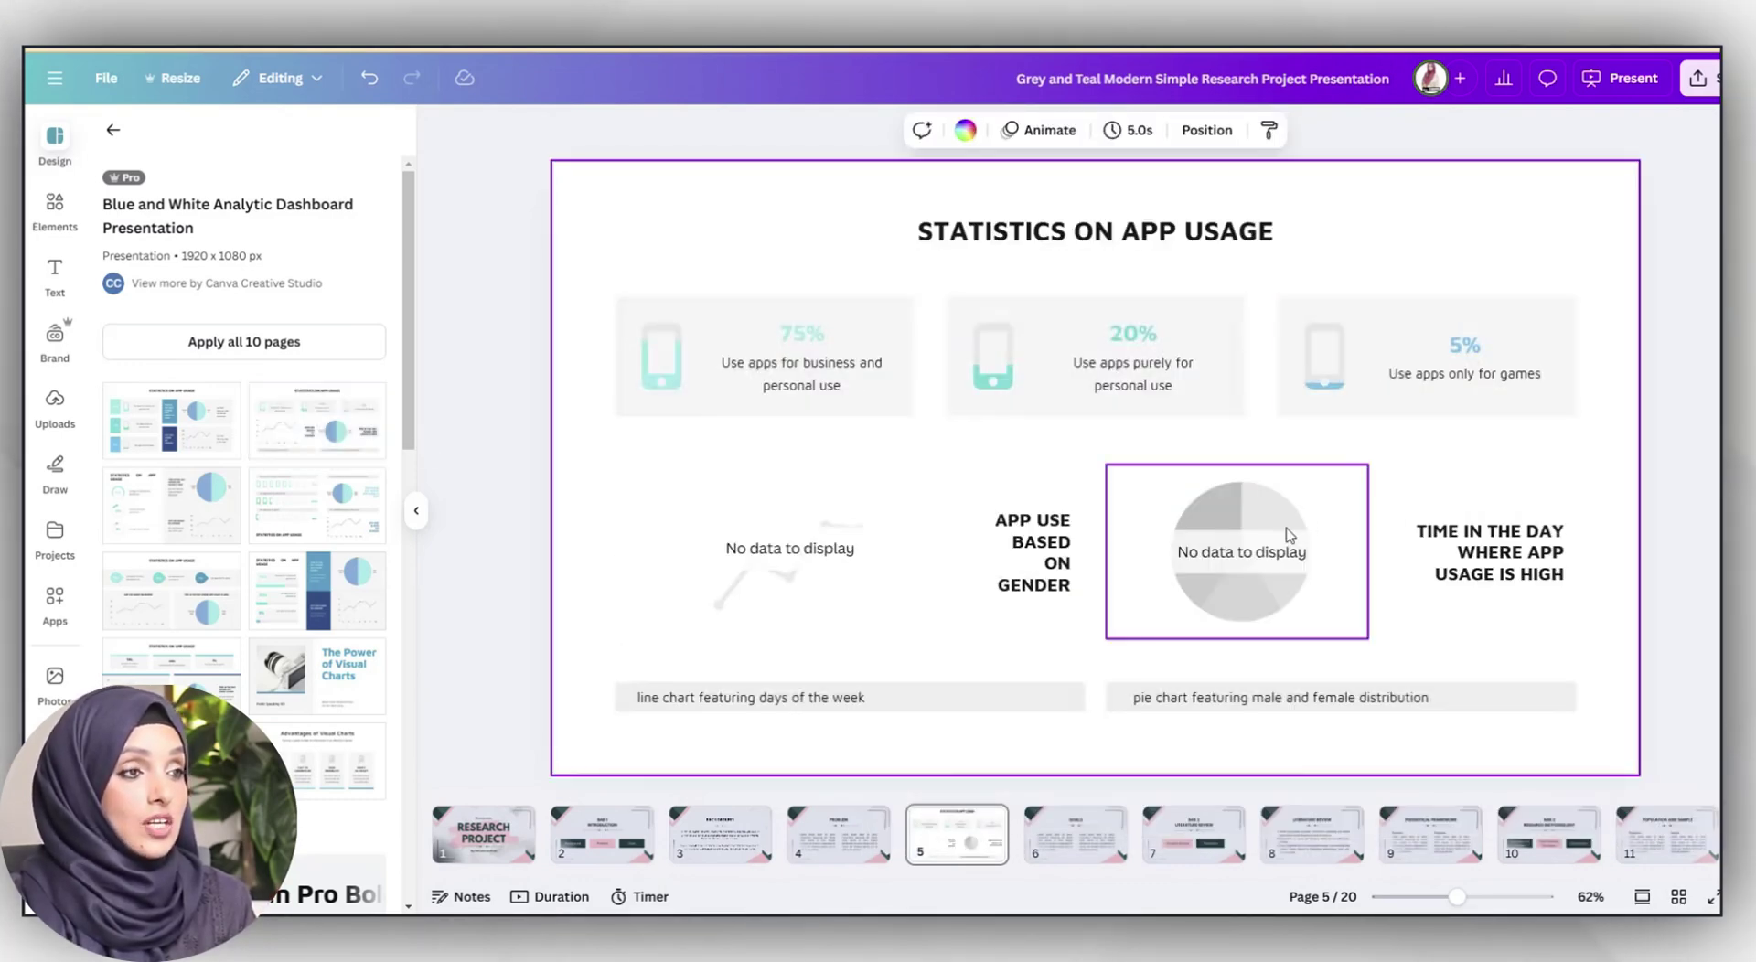
- Check the pie chart and the phone icon's colour, then select the Background slide's corner graphic
click(1255, 525)
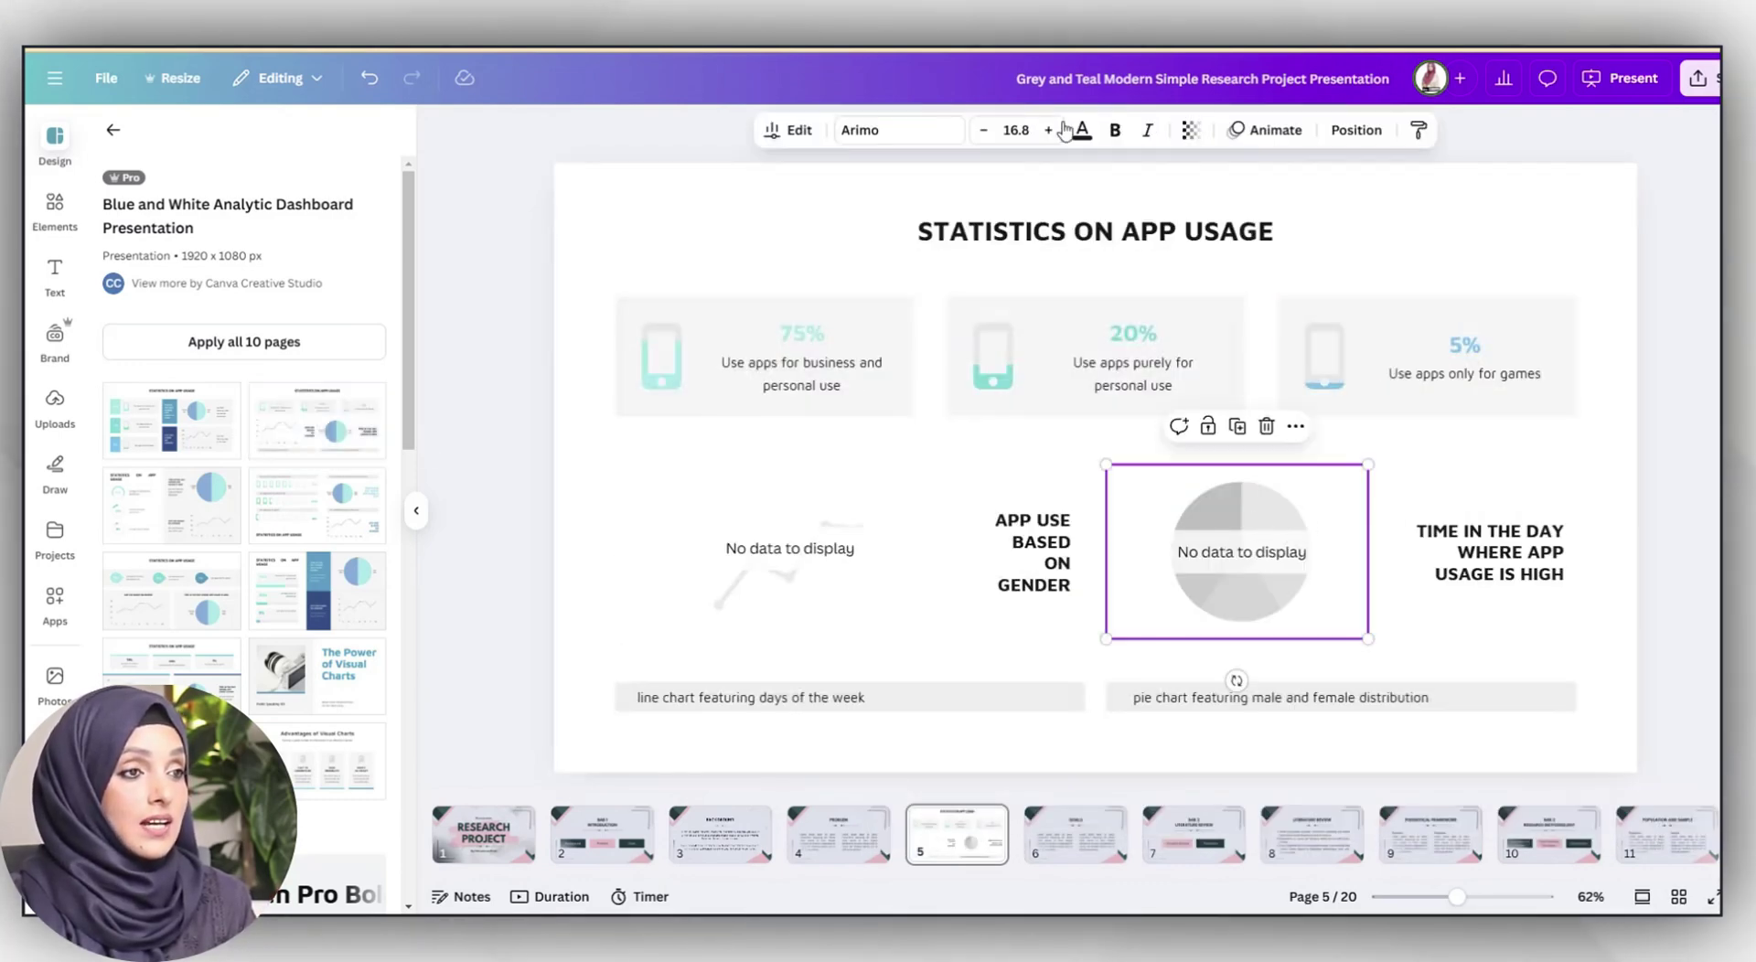
click(1323, 382)
click(921, 131)
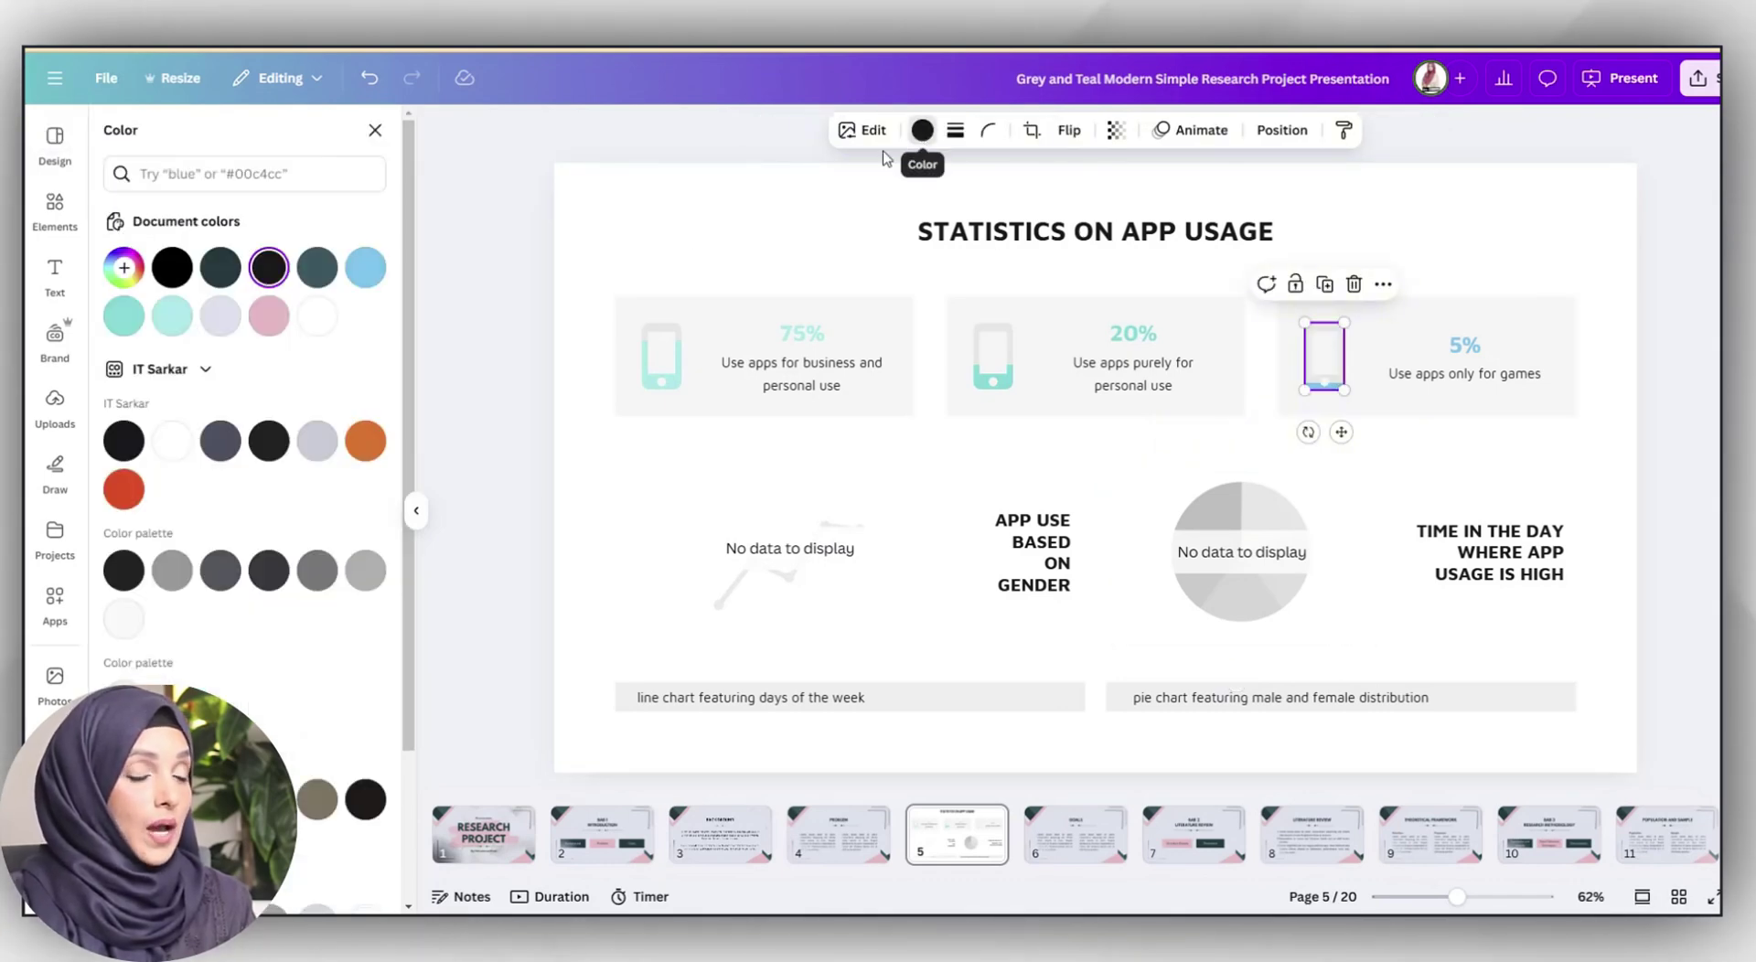
click(742, 844)
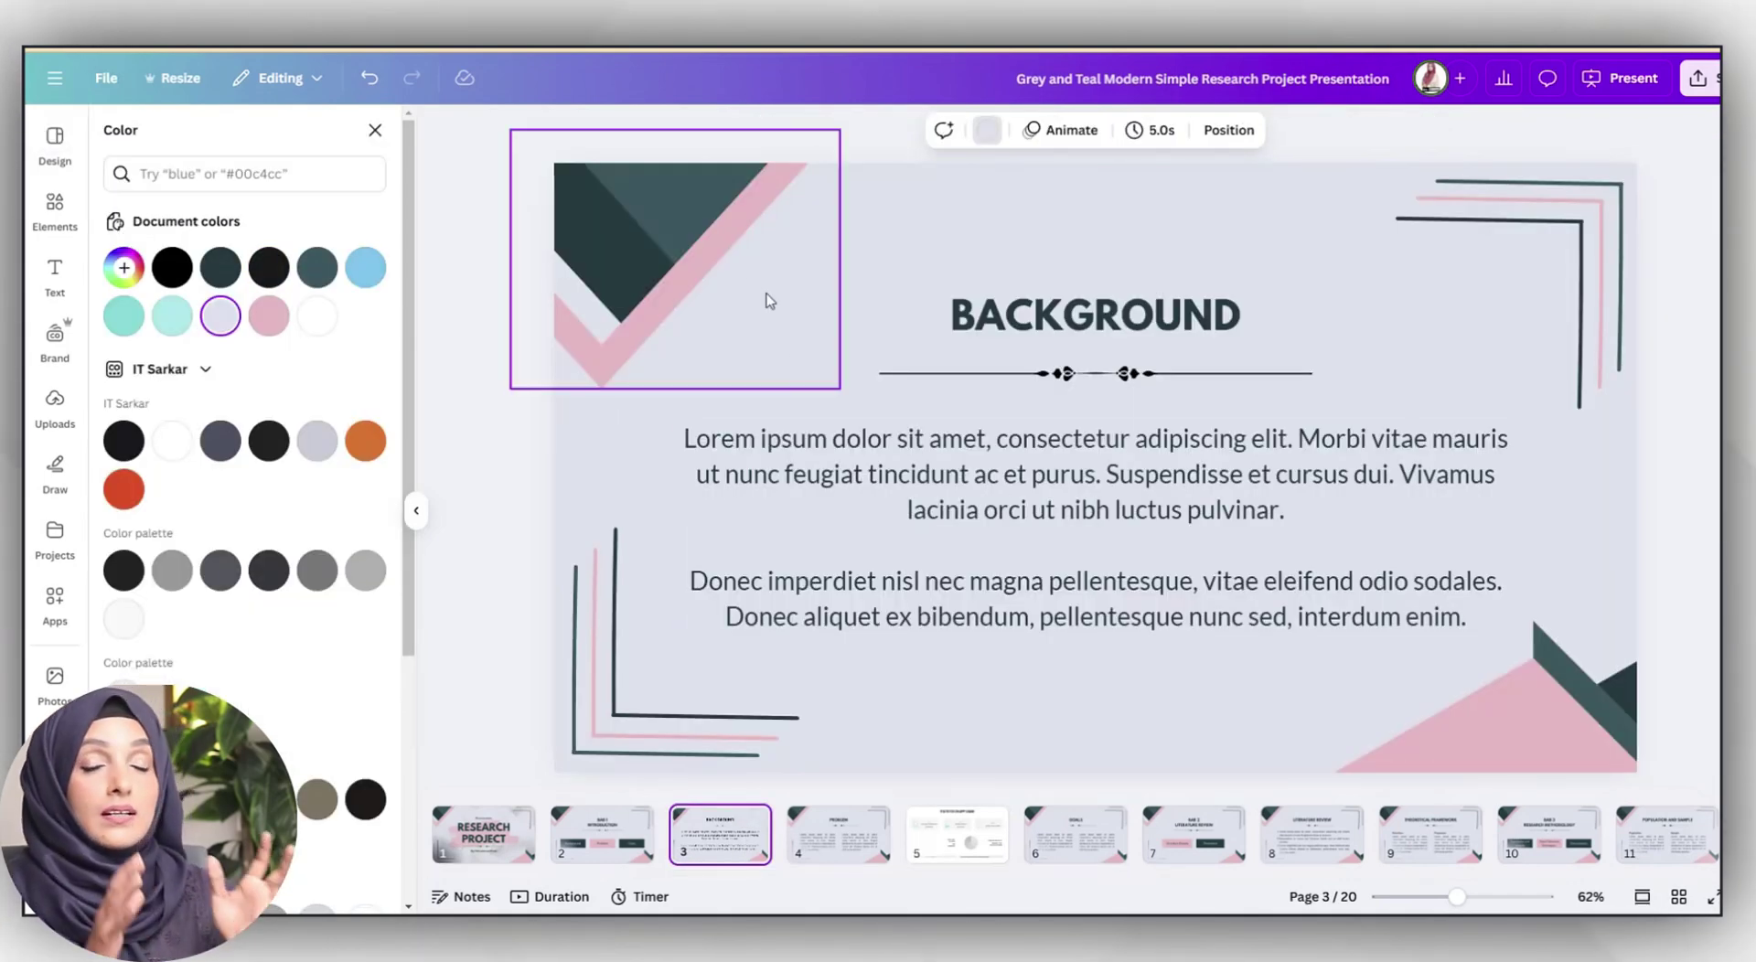
click(707, 275)
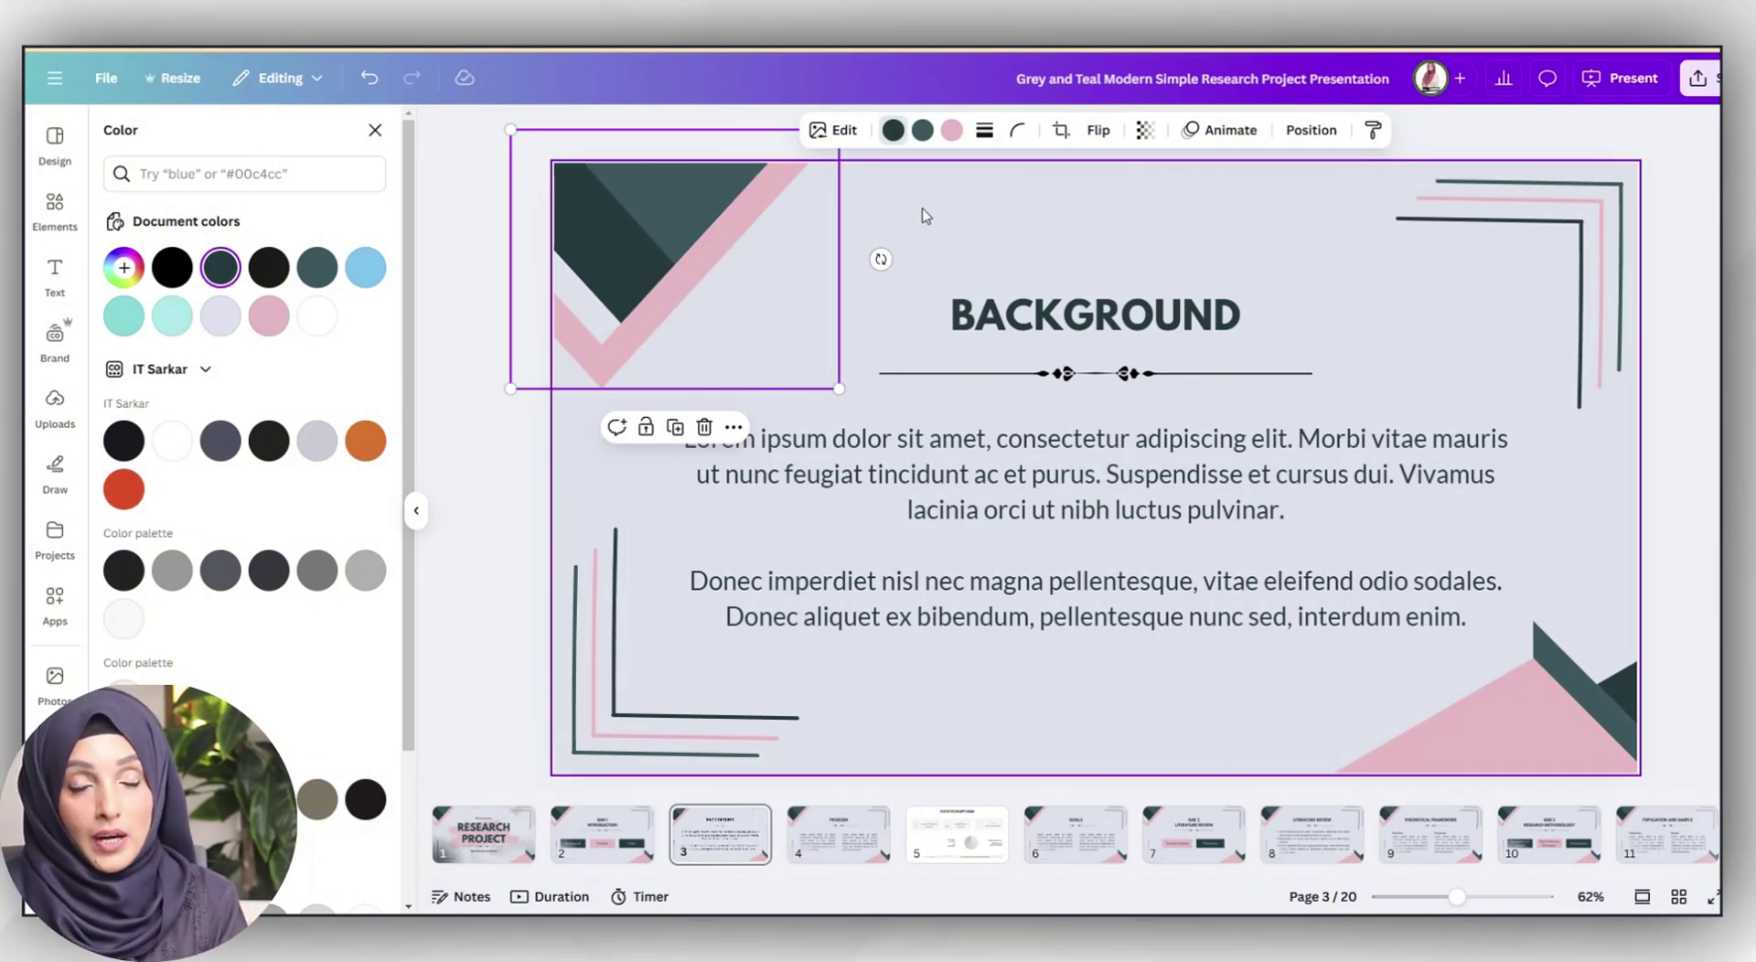